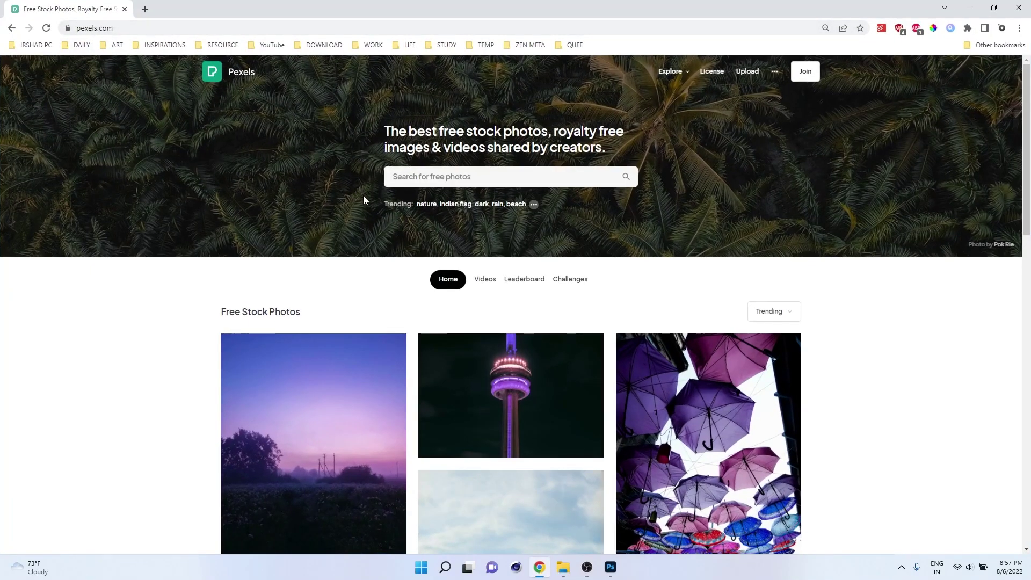
Browse the free stock photos on the Pexels home page for suitable portrait images
scroll(363, 197, down, 2)
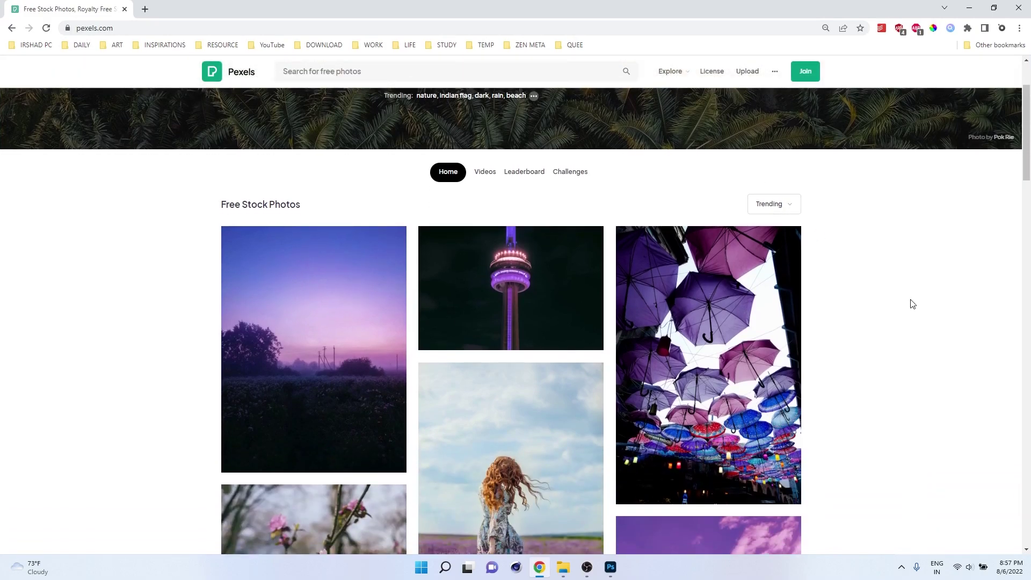
scroll(860, 301, down, 3)
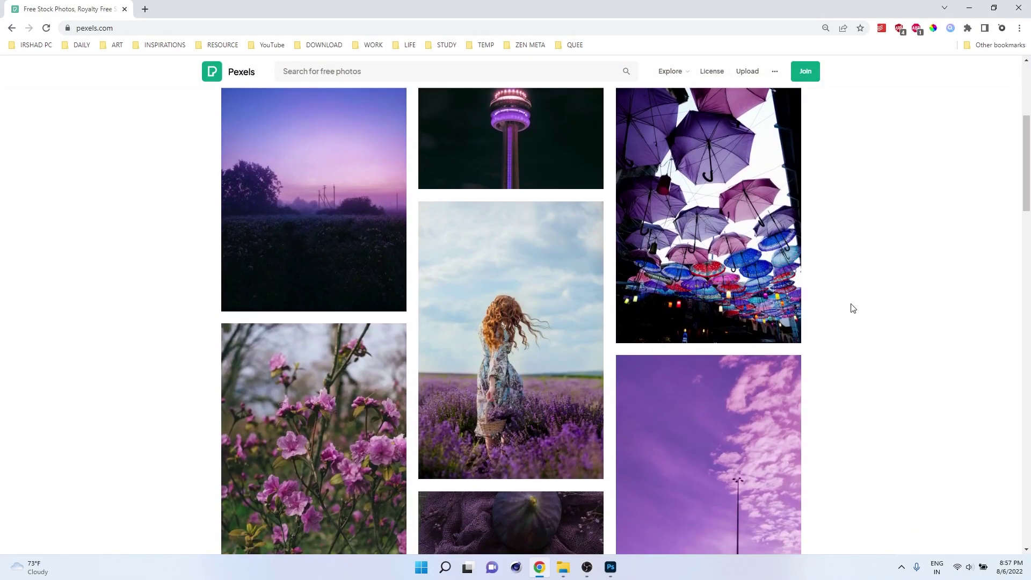
scroll(855, 301, down, 2)
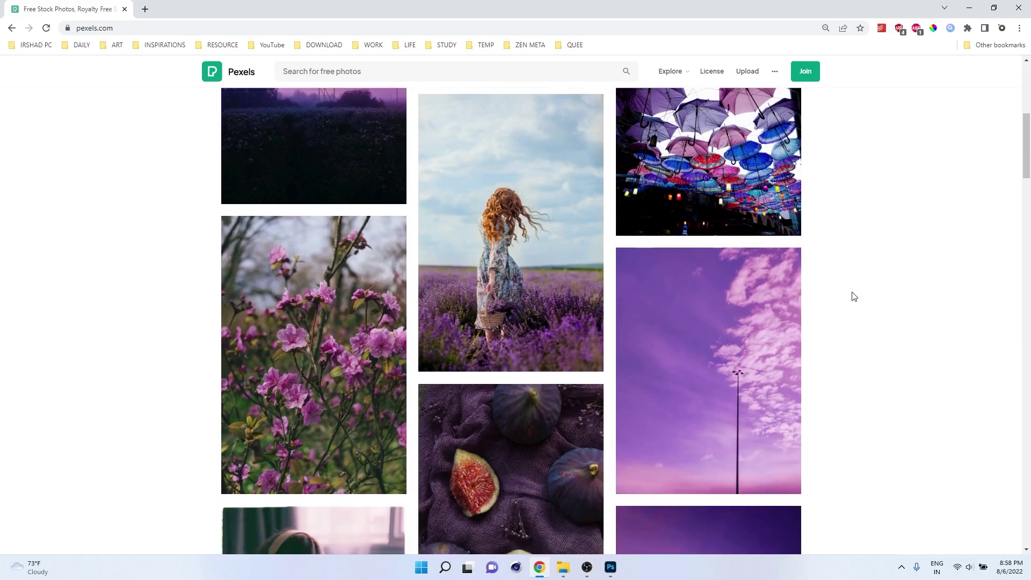
scroll(854, 297, up, 1)
mouse_move(511, 317)
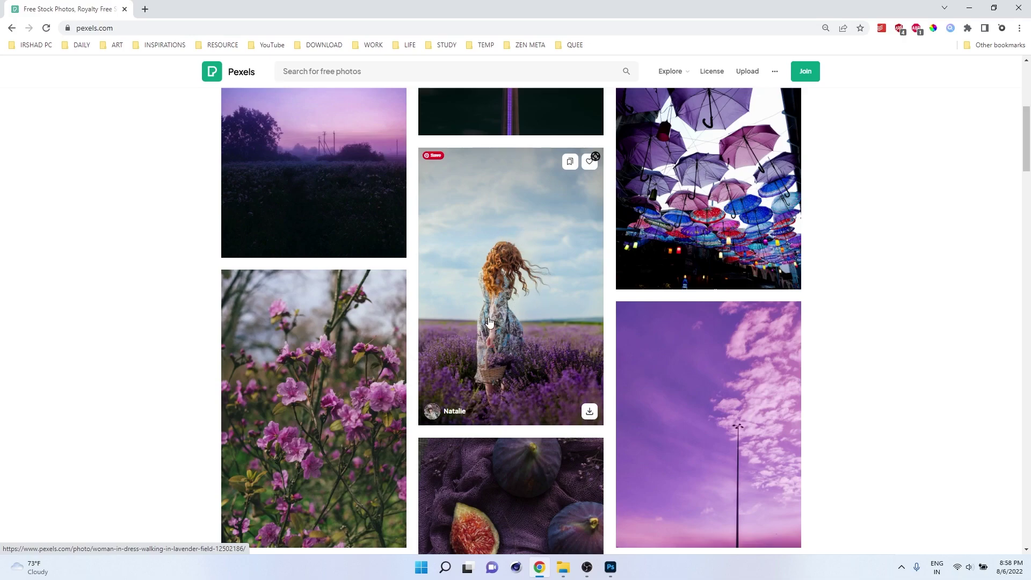
scroll(490, 321, down, 5)
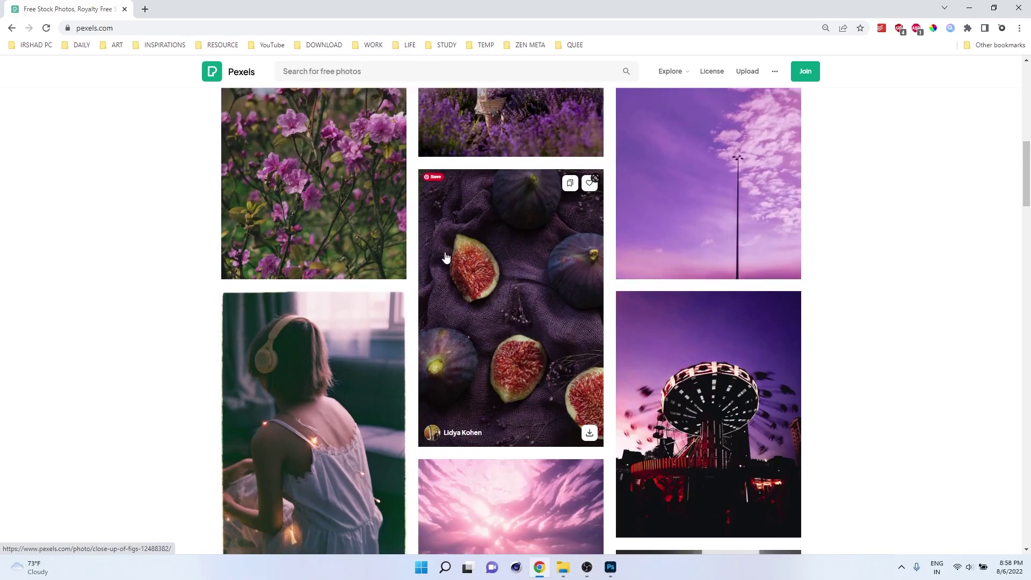
scroll(1029, 285, down, 5)
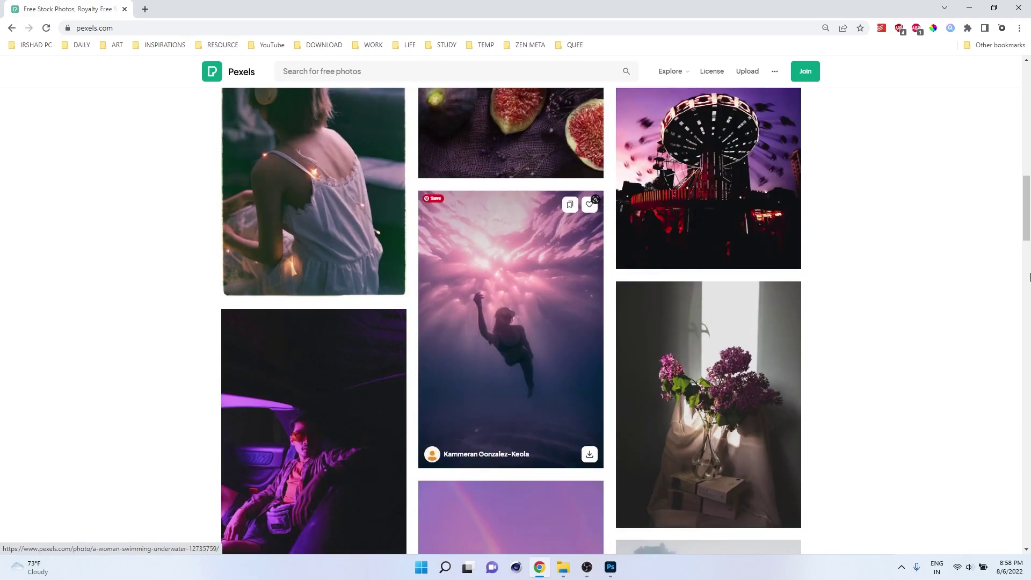
Search Pexels for "friends" and open the photo of two men sitting on a wall against a teal sky
click(369, 75)
text(friends)
key(Return)
scroll(596, 240, down, 5)
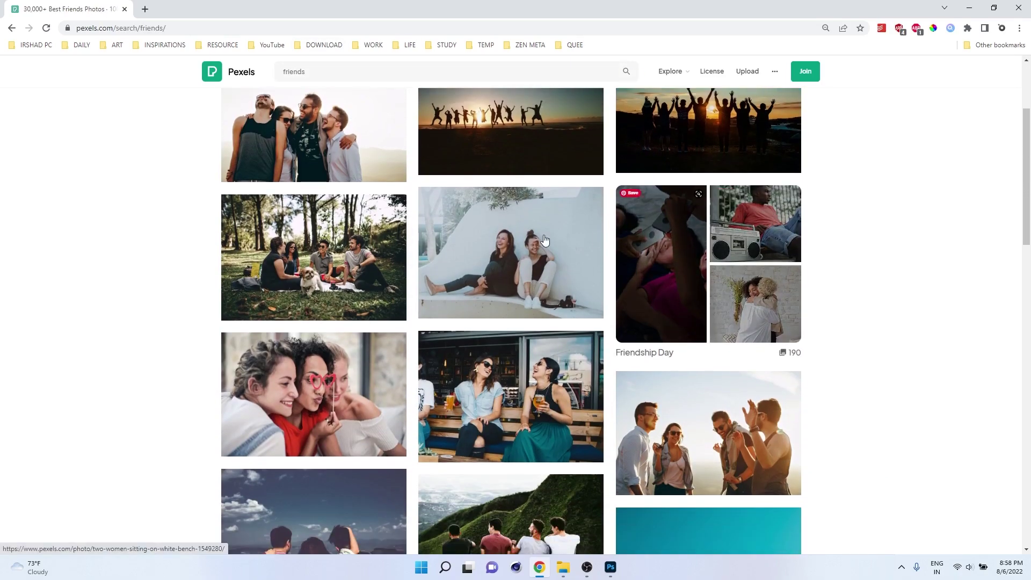
scroll(477, 293, down, 5)
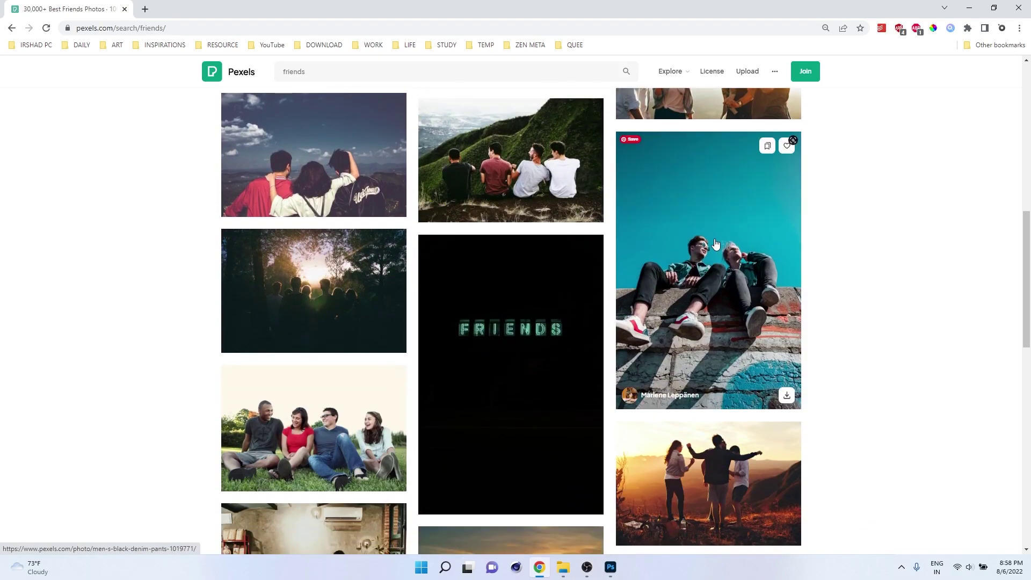
click(717, 245)
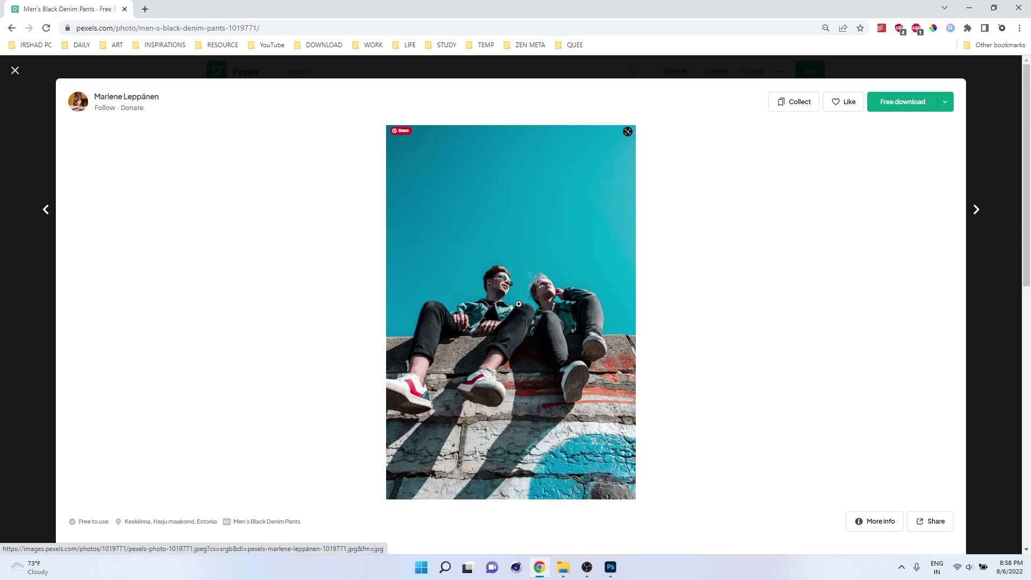
Switch to Photoshop and create a new document, 1080 x 1920 pixels at 300 pixels/inch, RGB Color, with a white background
click(561, 571)
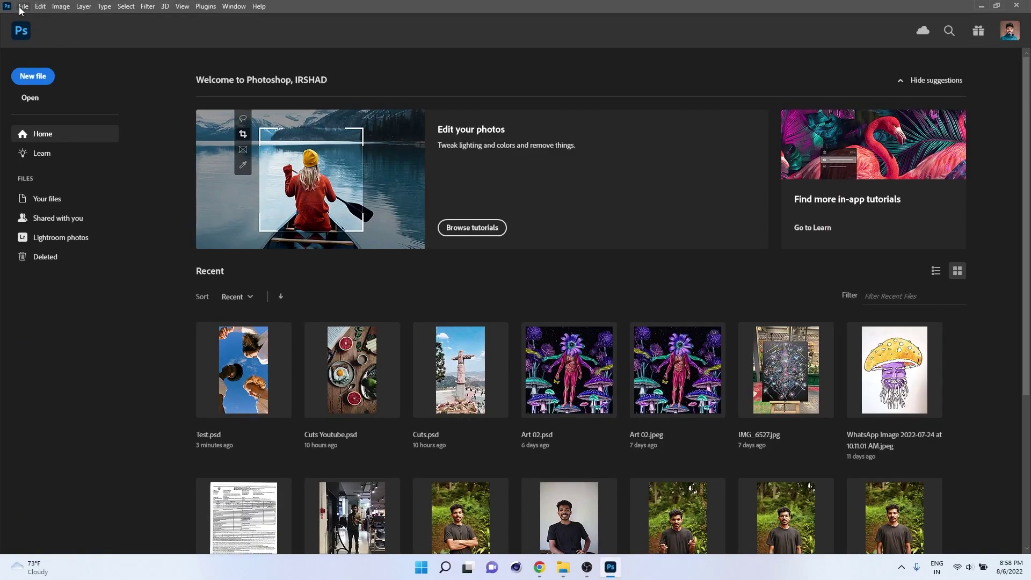
click(22, 8)
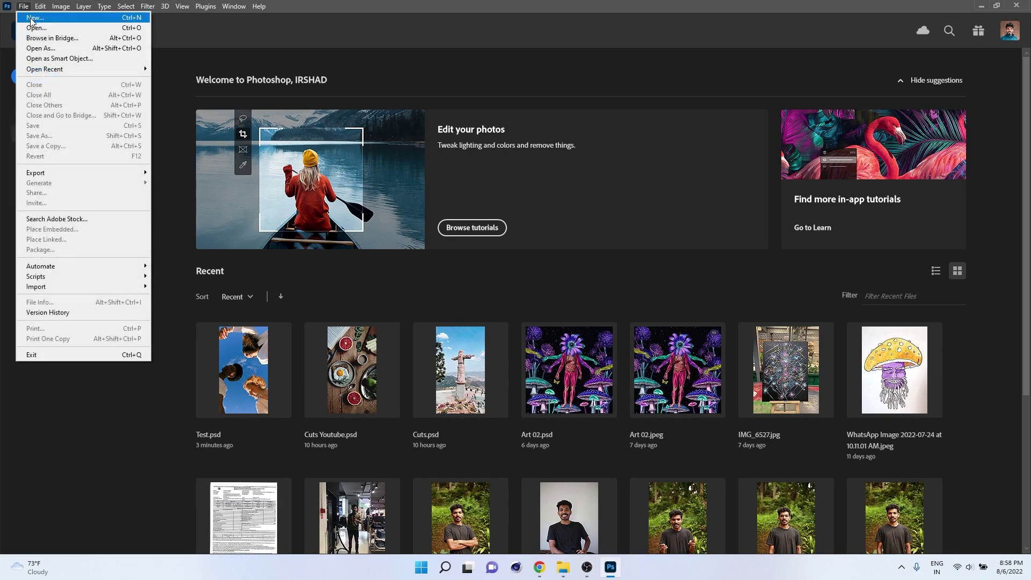
click(30, 17)
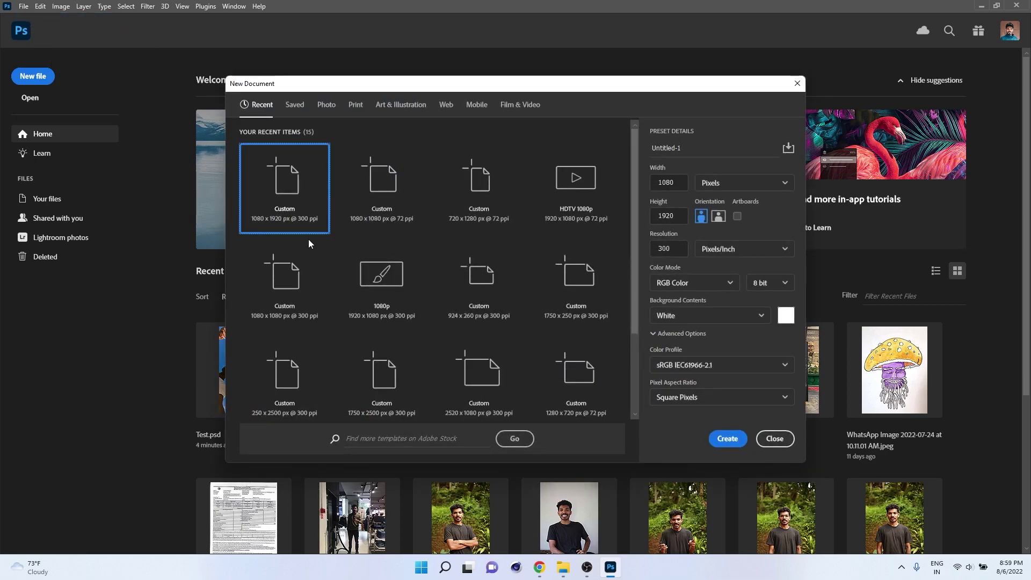
click(676, 183)
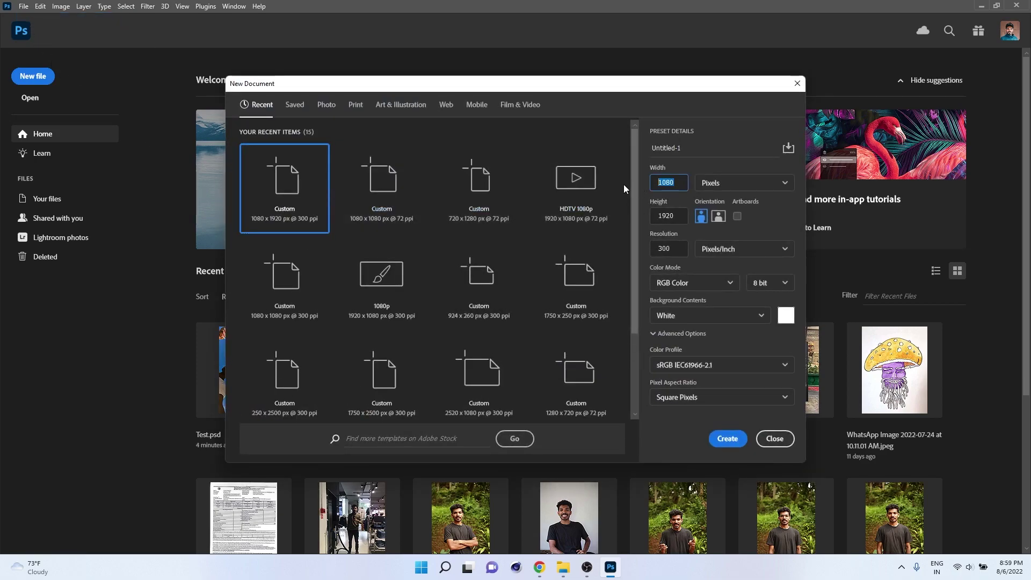
text(108)
click(680, 216)
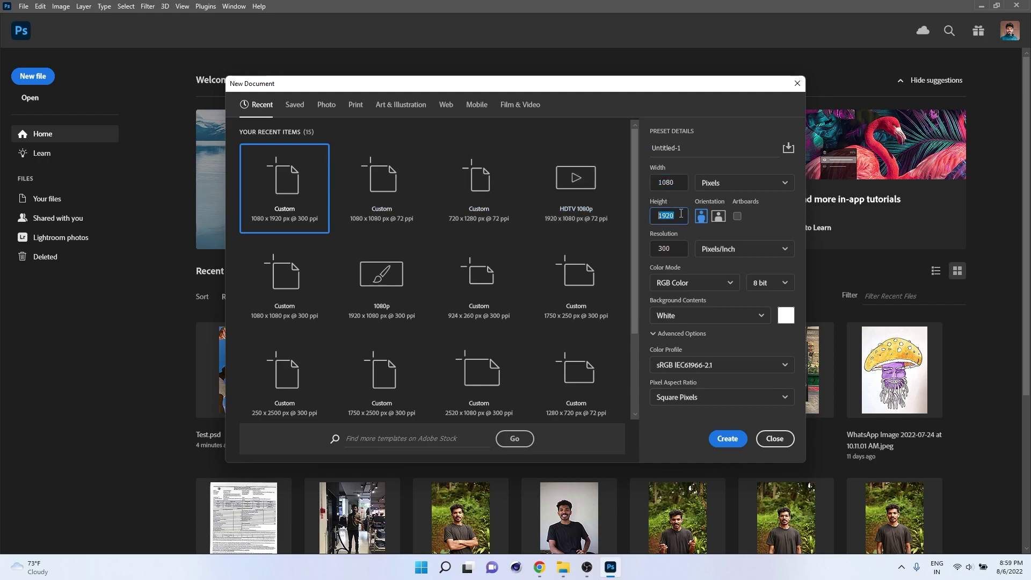
click(680, 253)
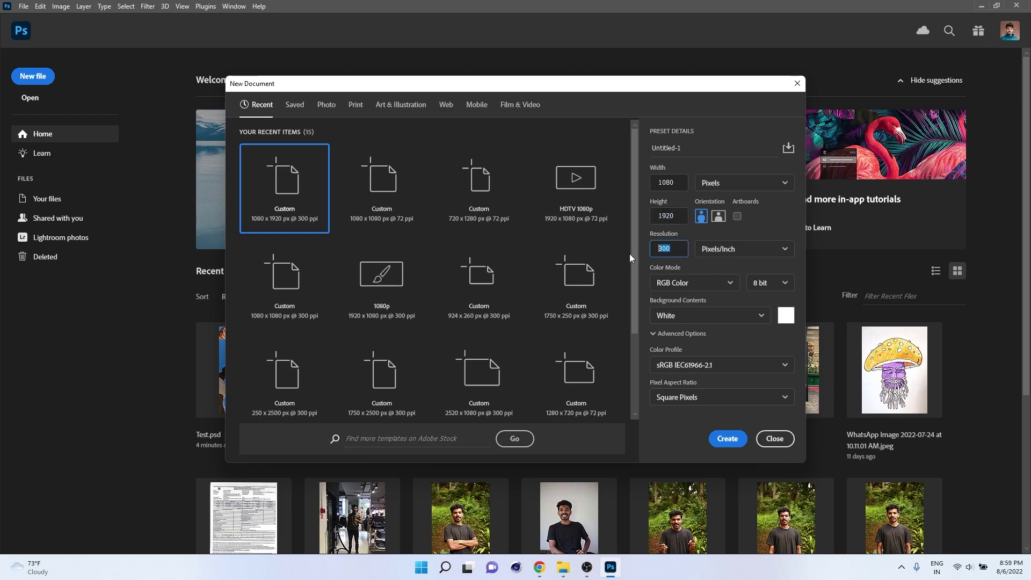
click(728, 439)
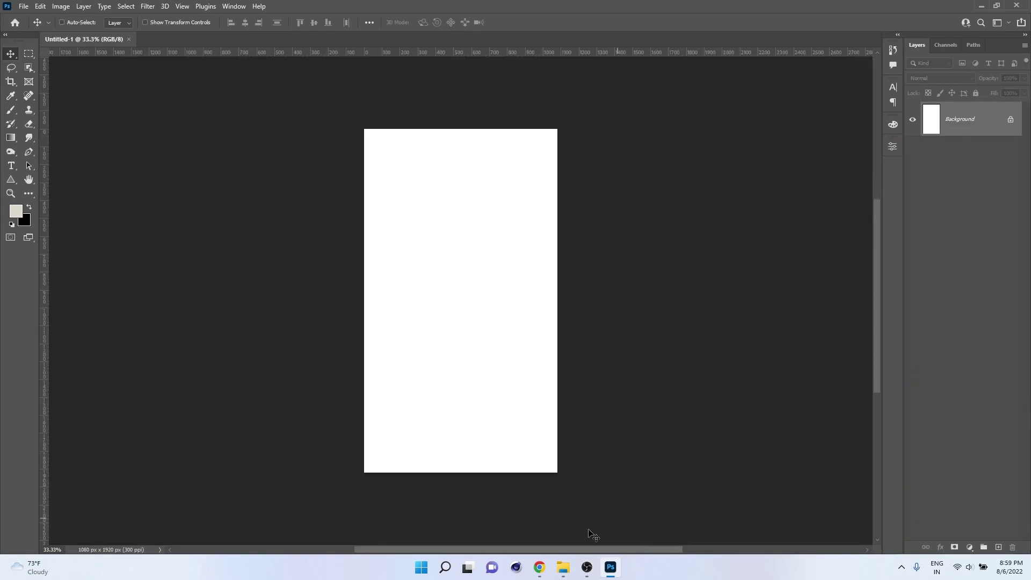
Place the photo of people seen against the blue sky and the ice cream shop photo from the Images folder into the new document
click(560, 571)
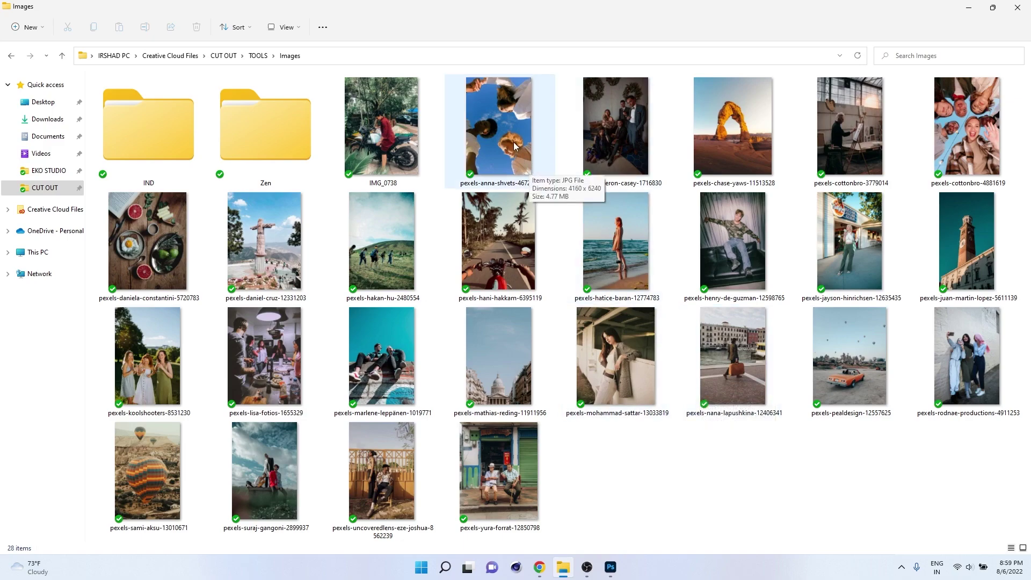
click(499, 131)
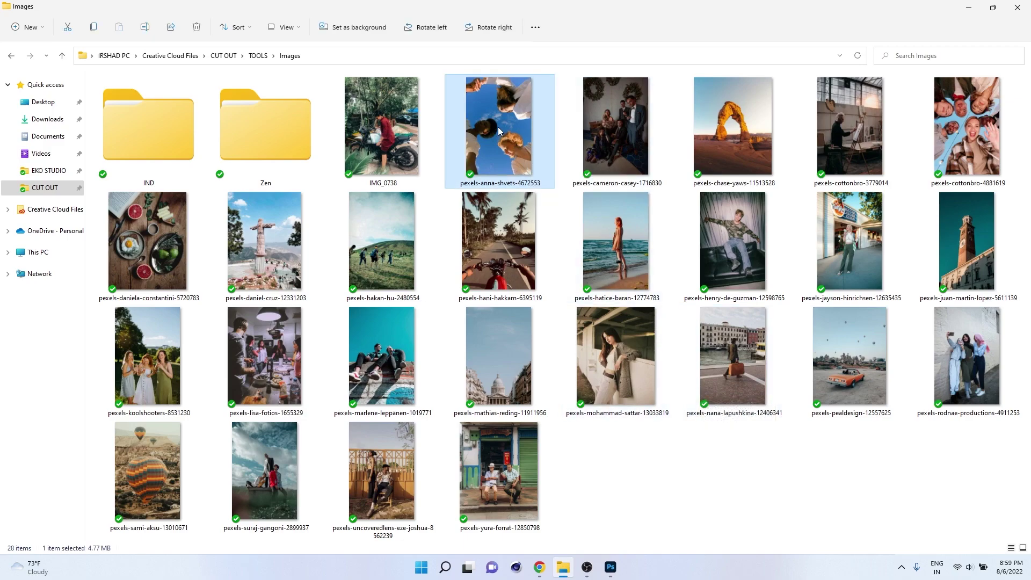
ctrl+click(846, 248)
drag(856, 253, 728, 464)
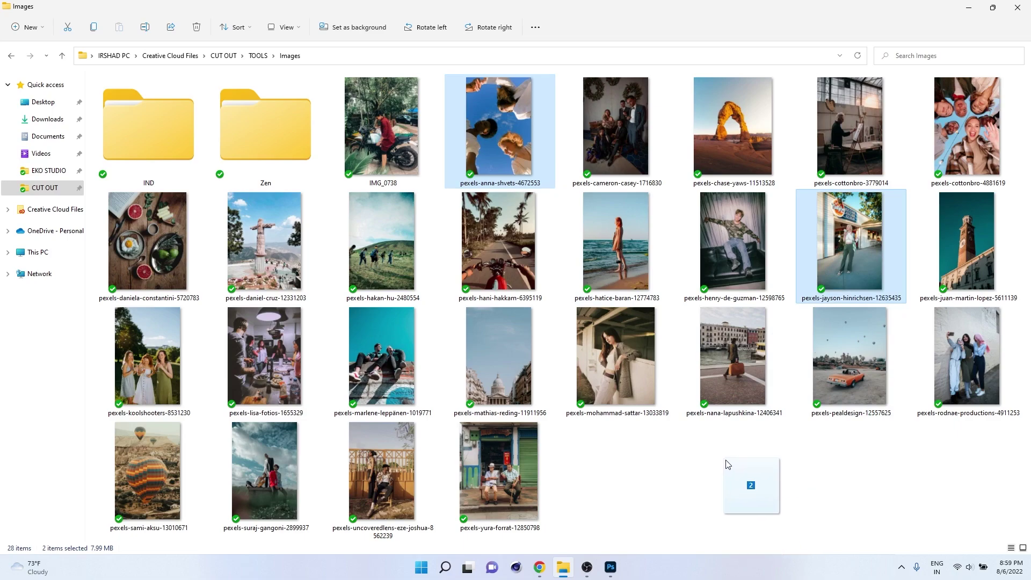
key(alt)
key(alt+Tab)
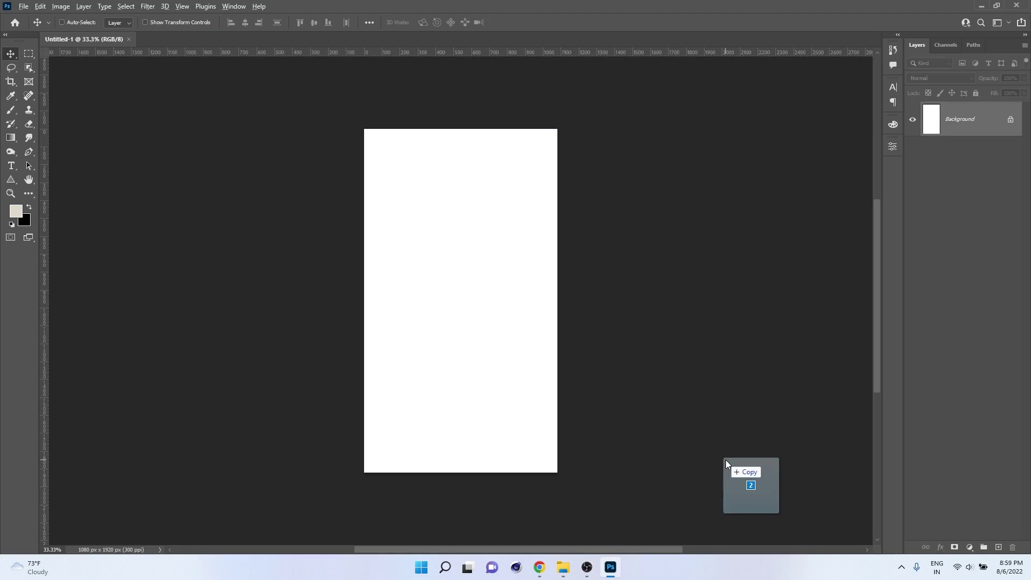
key(alt+Tab)
key(Tab)
key(Tab)
key(Tab)
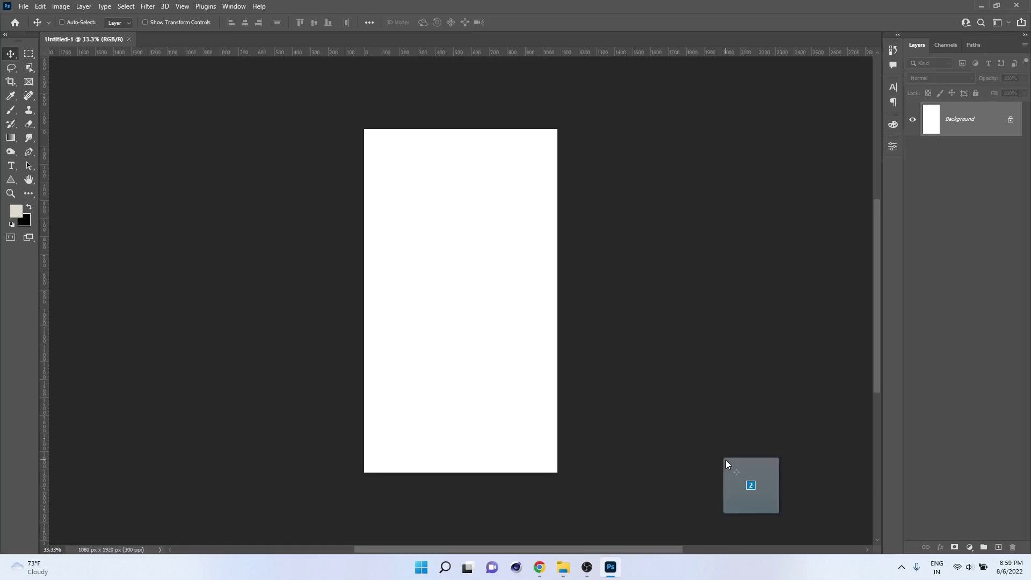
drag(726, 460, 415, 273)
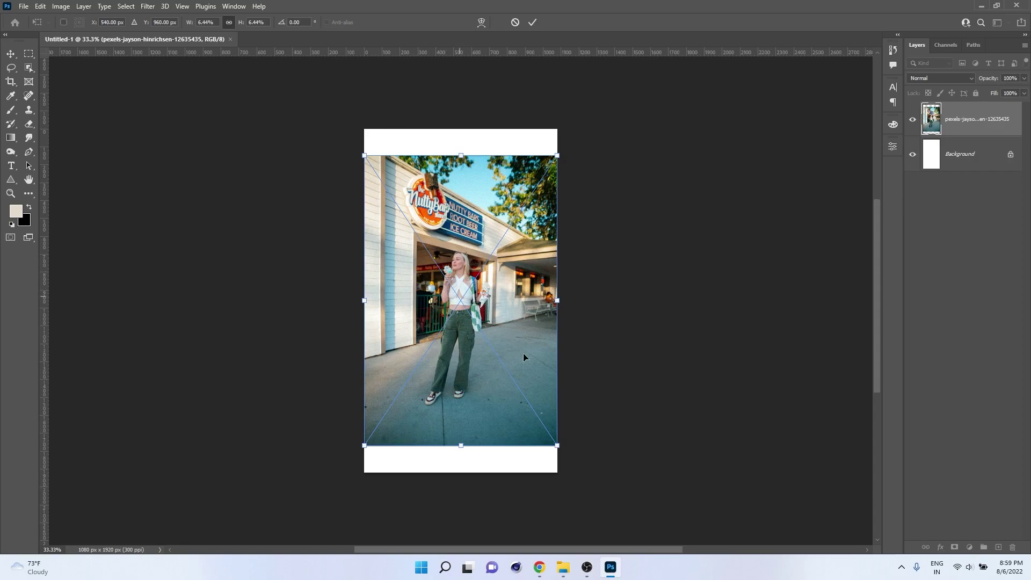
Scale the ice cream shop photo to about 7.7% and the blue sky photo to about 7.5% so each covers the whole canvas
drag(557, 445, 580, 468)
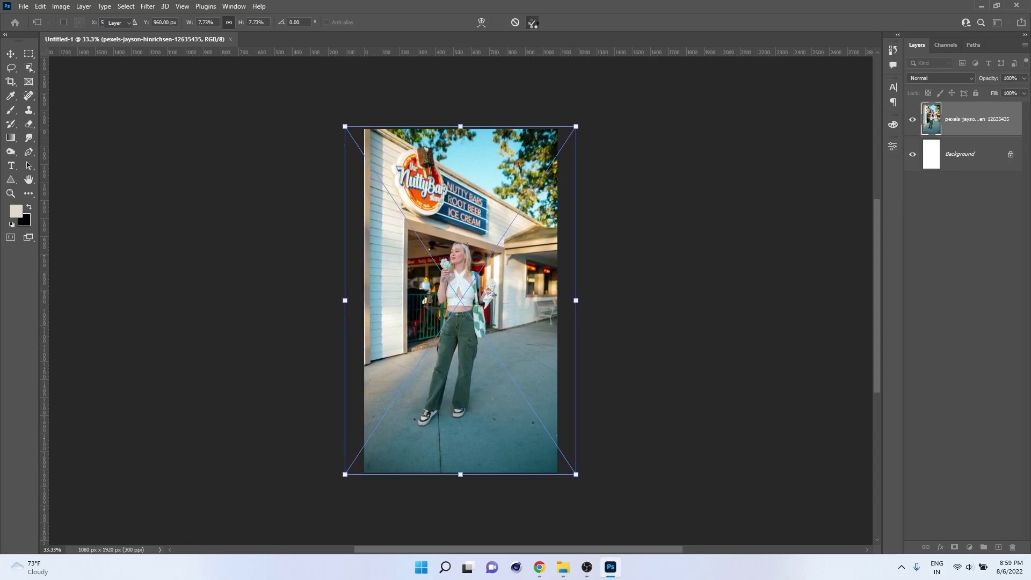
click(533, 22)
drag(560, 445, 578, 474)
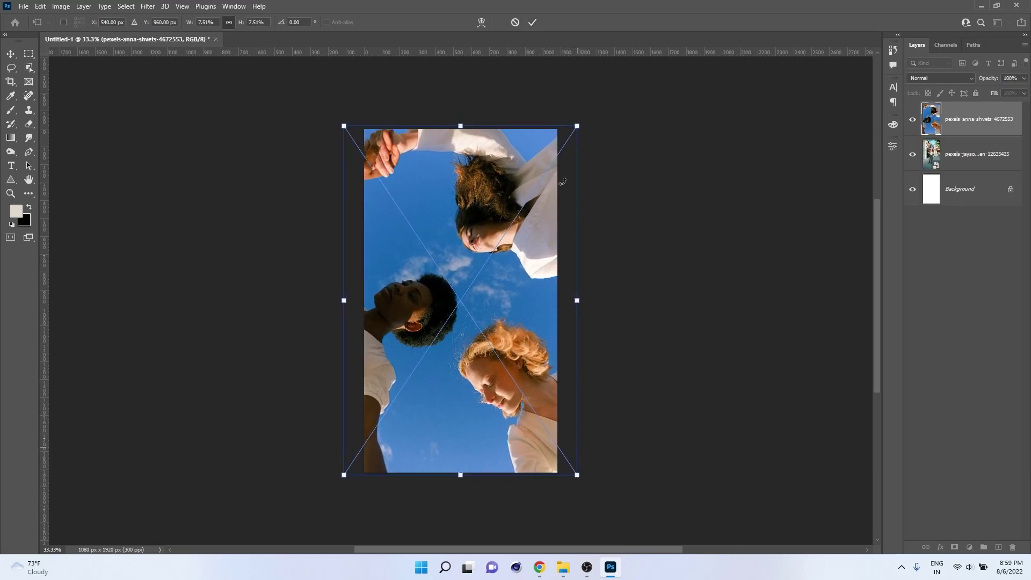
click(533, 22)
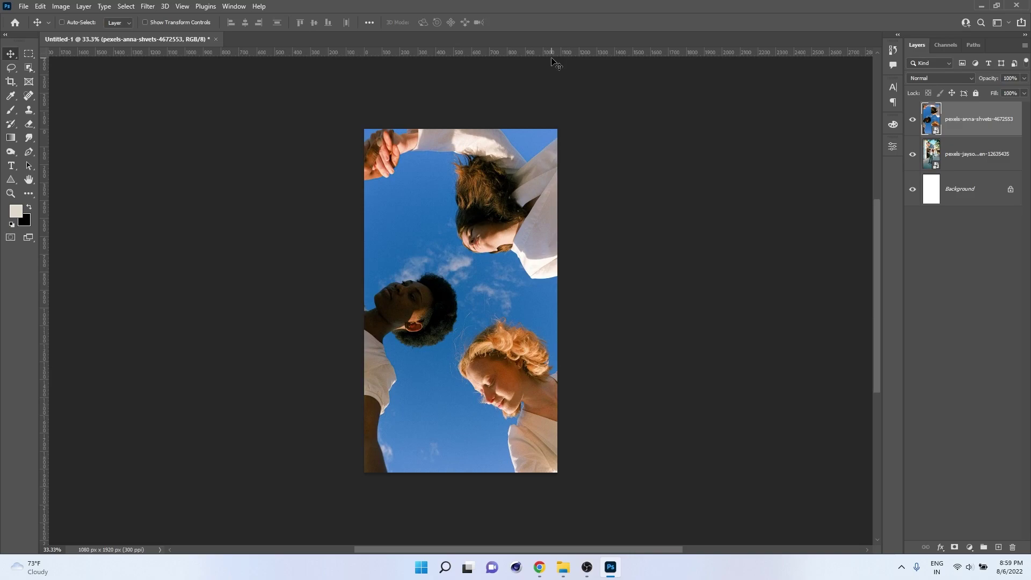
Rename the ice cream shop photo's layer to 1 and the blue sky photo's layer to 2
double_click(976, 154)
text(1)
double_click(972, 119)
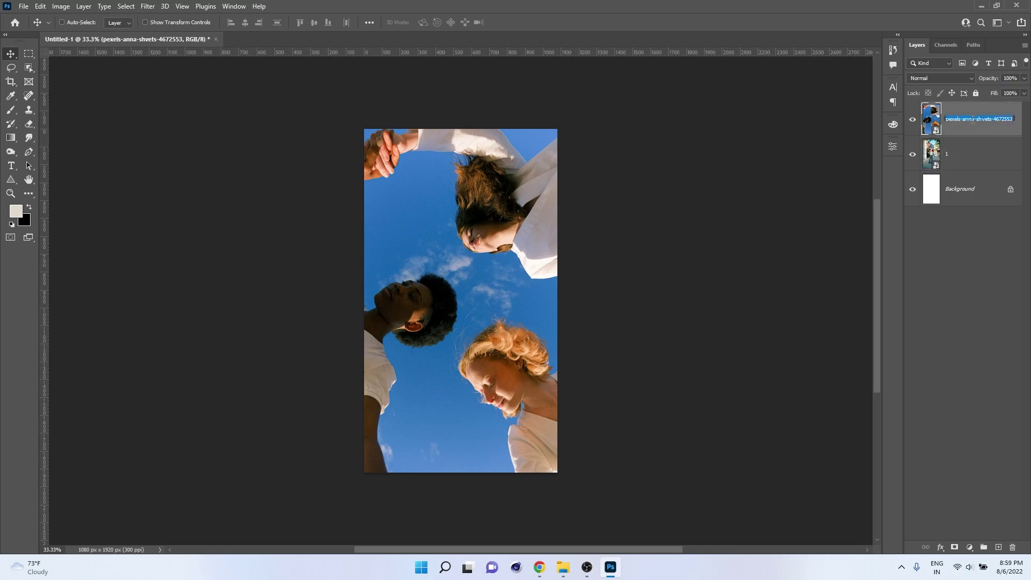
text(2)
click(983, 262)
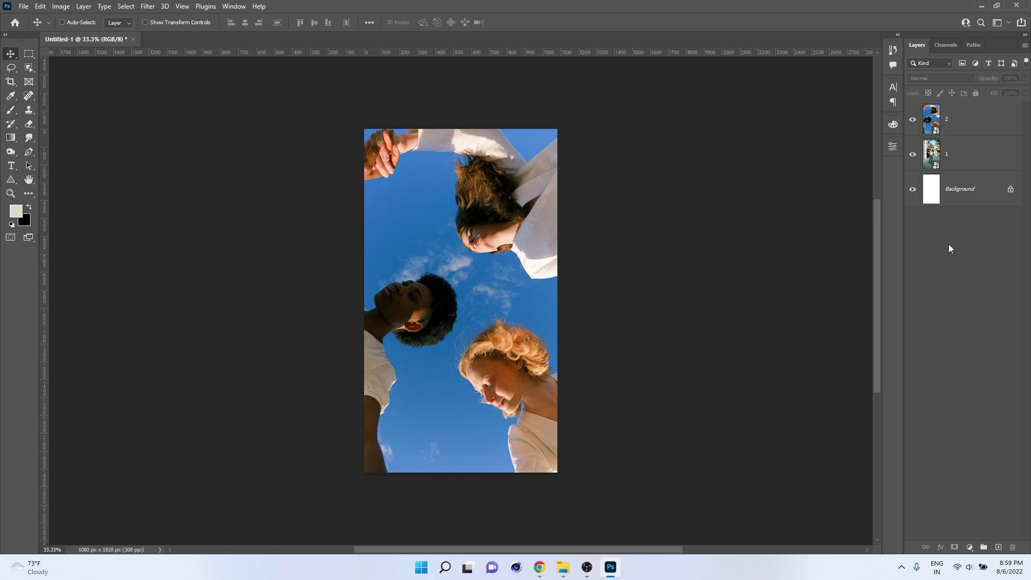
Select layer 2 and activate the freehand Lasso Tool
drag(526, 253, 535, 255)
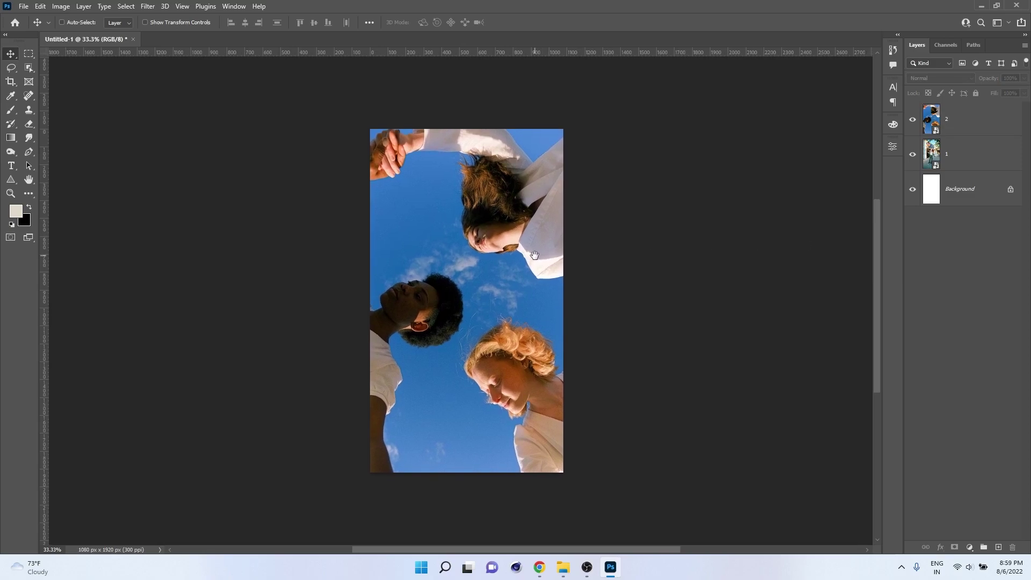
click(964, 124)
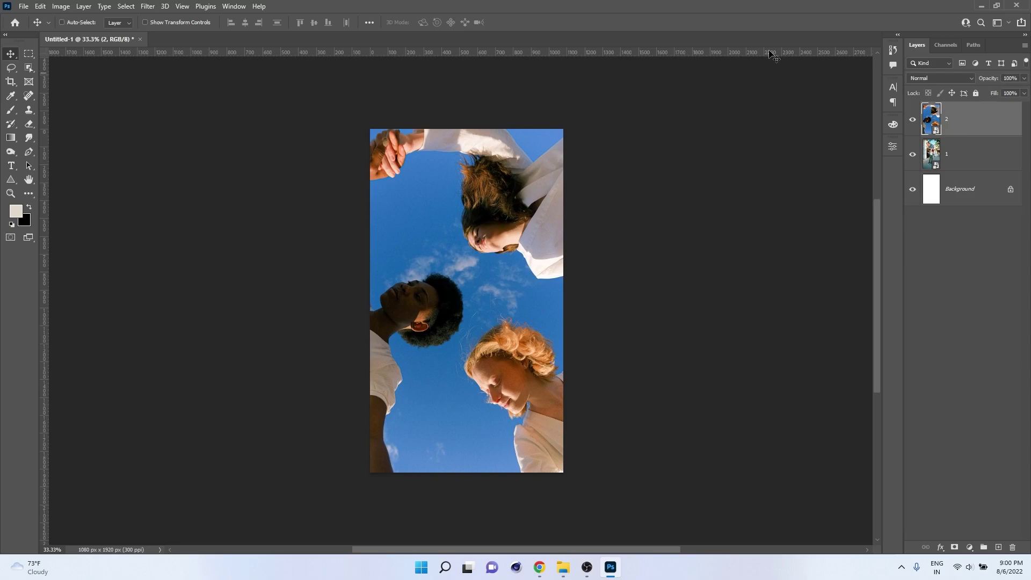
click(11, 69)
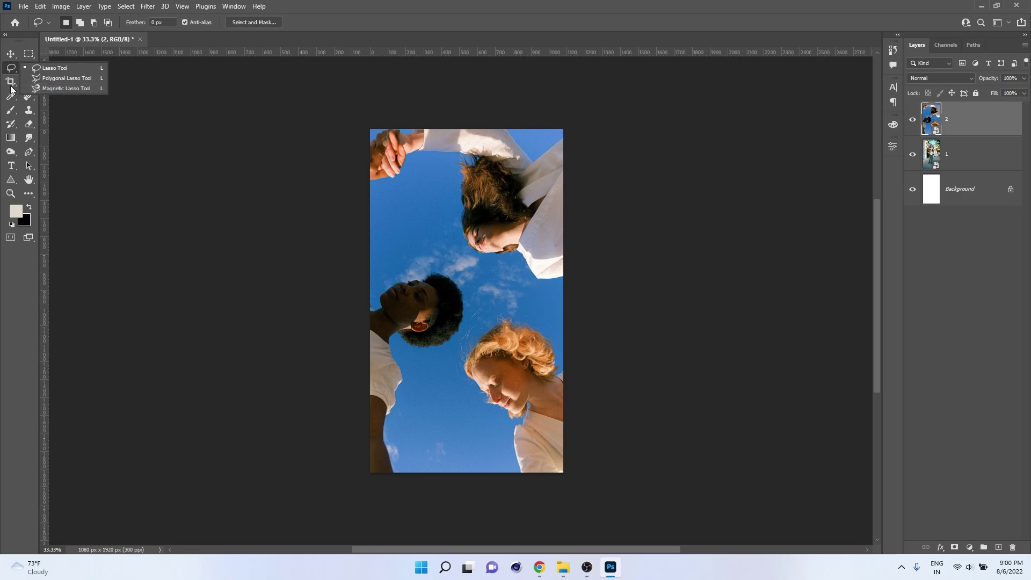
click(29, 70)
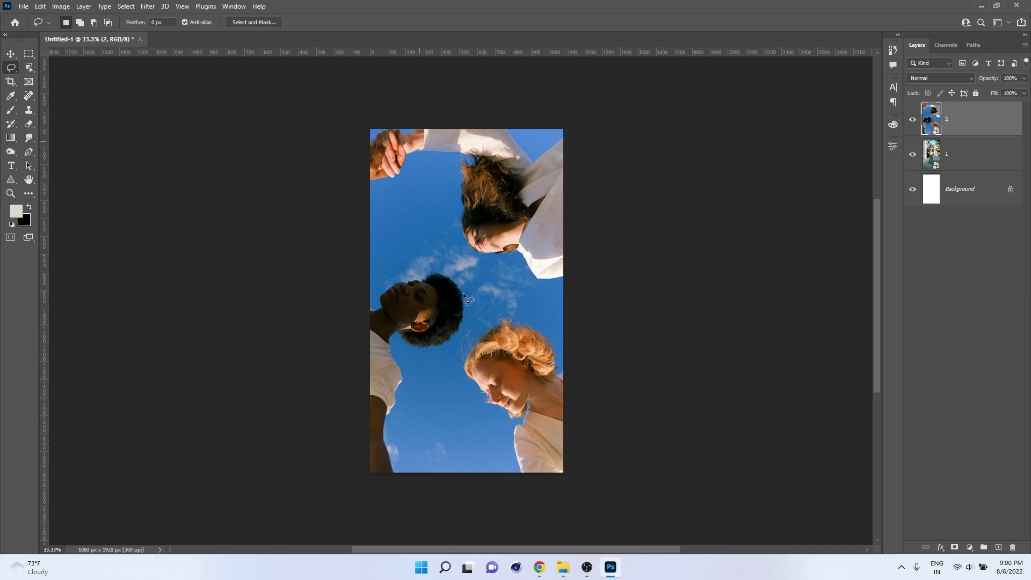
Save the document on the computer as Test in Photoshop format, replacing the existing file and keeping Maximize Compatibility on
key(ctrl+s)
click(330, 410)
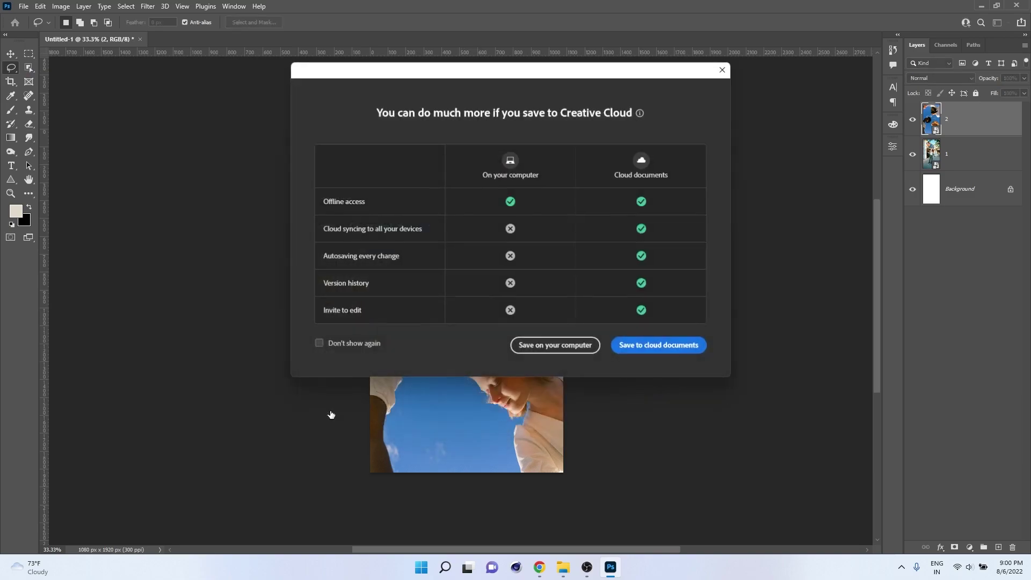
click(563, 346)
click(147, 123)
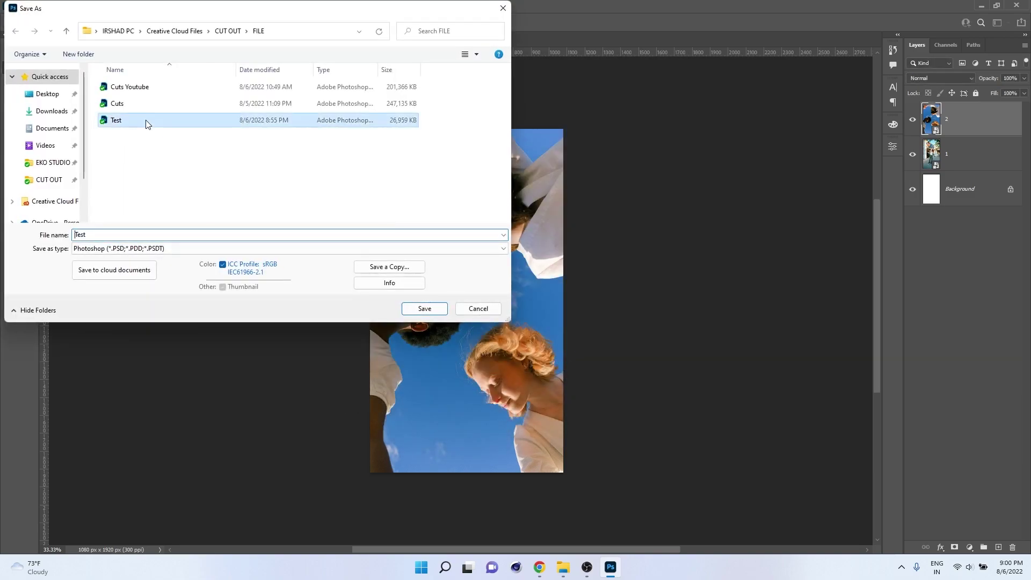
click(423, 308)
click(540, 284)
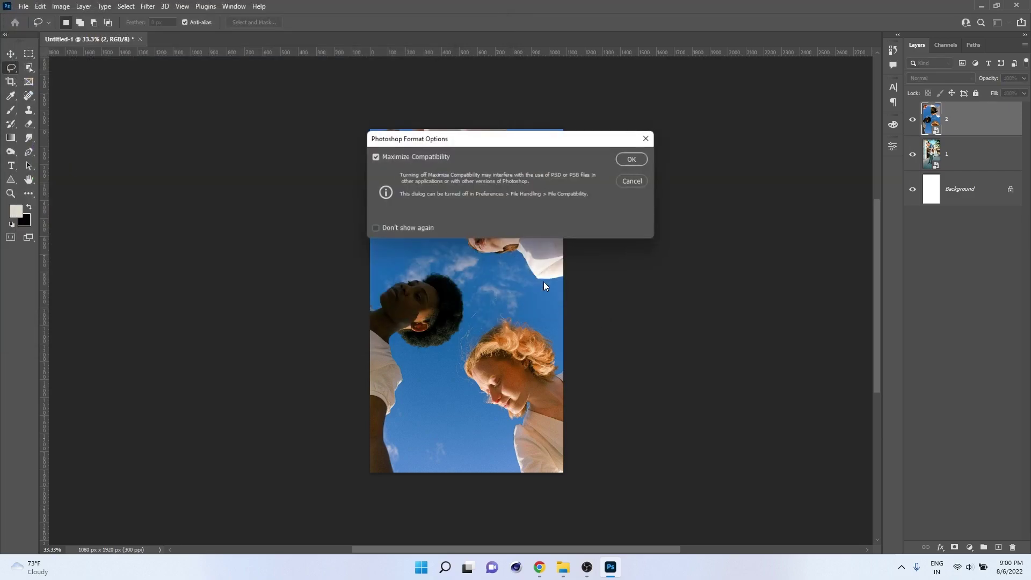
click(634, 160)
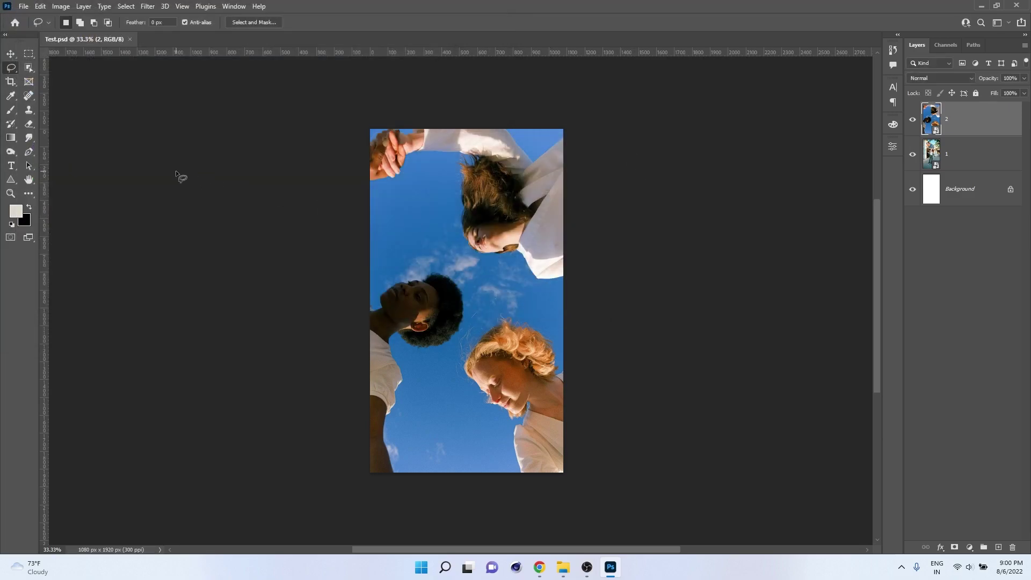
Select the red-haired woman on layer 2 with the Object Selection Tool and copy her to a new layer
click(33, 66)
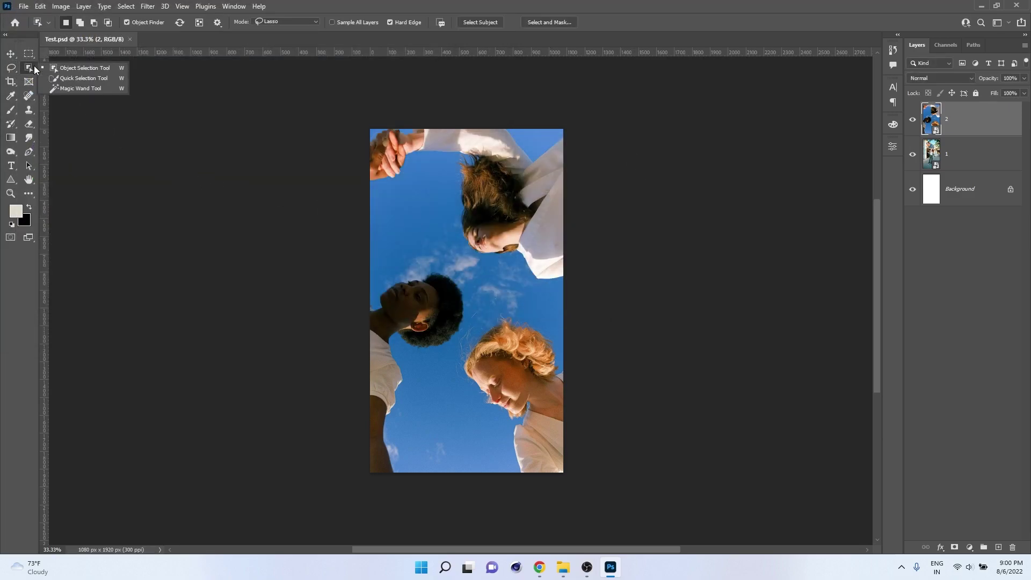
click(76, 67)
mouse_move(567, 329)
mouse_down()
mouse_move(453, 357)
mouse_move(591, 467)
mouse_move(570, 335)
mouse_up()
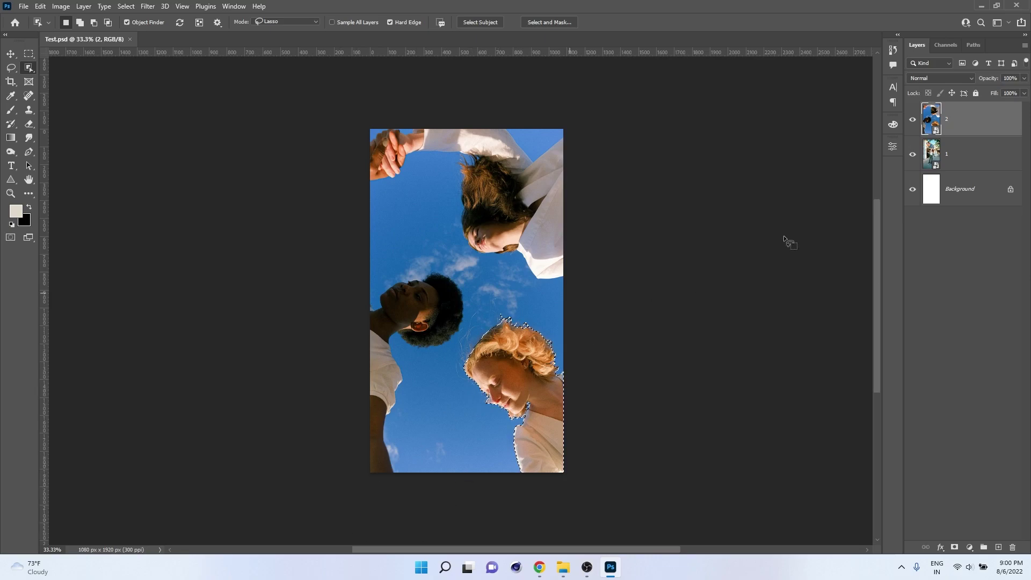
key(ctrl+j)
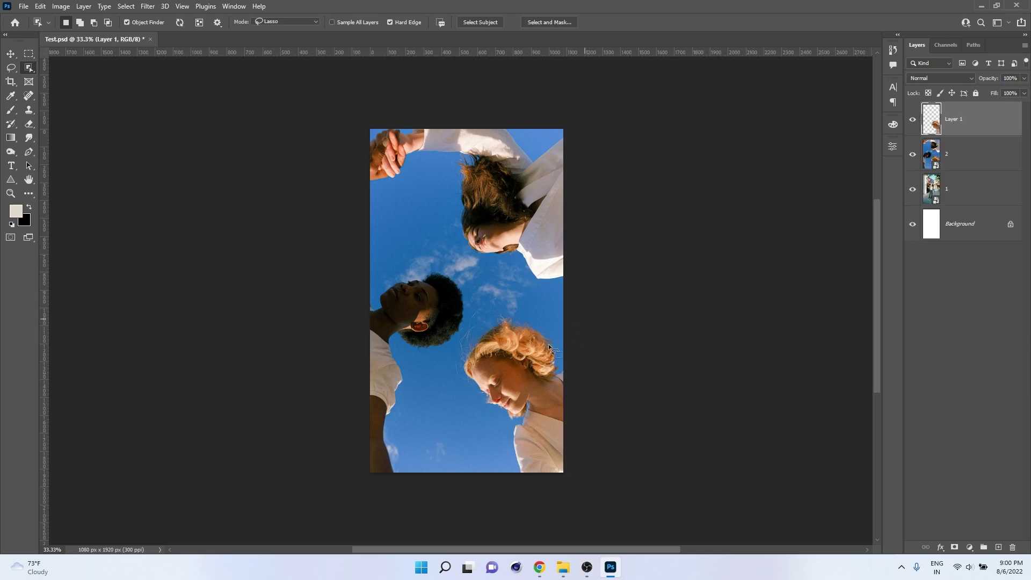
Inspect the red-haired woman's cut-out with layers 1, 2 and Background hidden, and show Background and layer 2 again
click(914, 191)
click(913, 154)
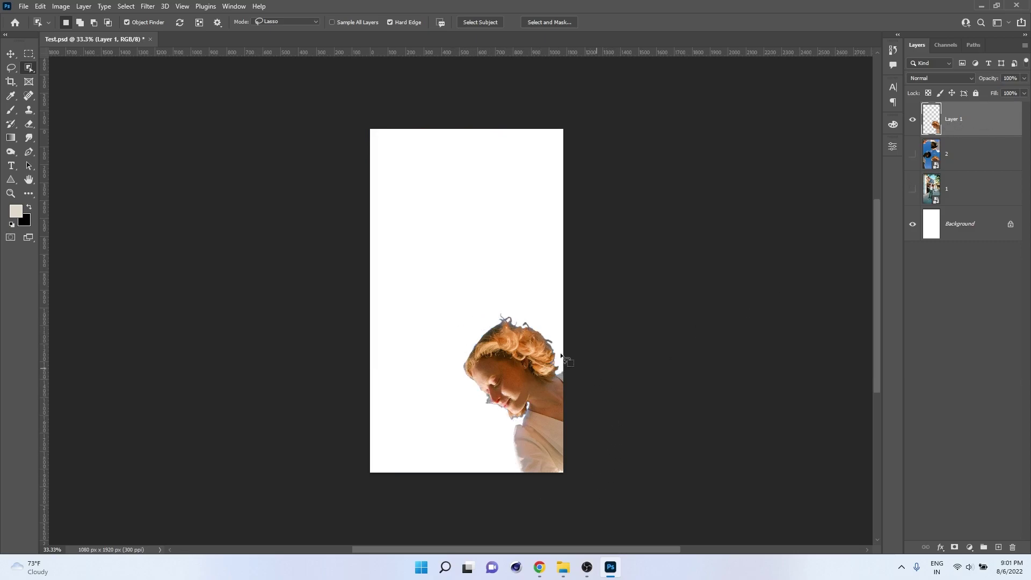
click(912, 224)
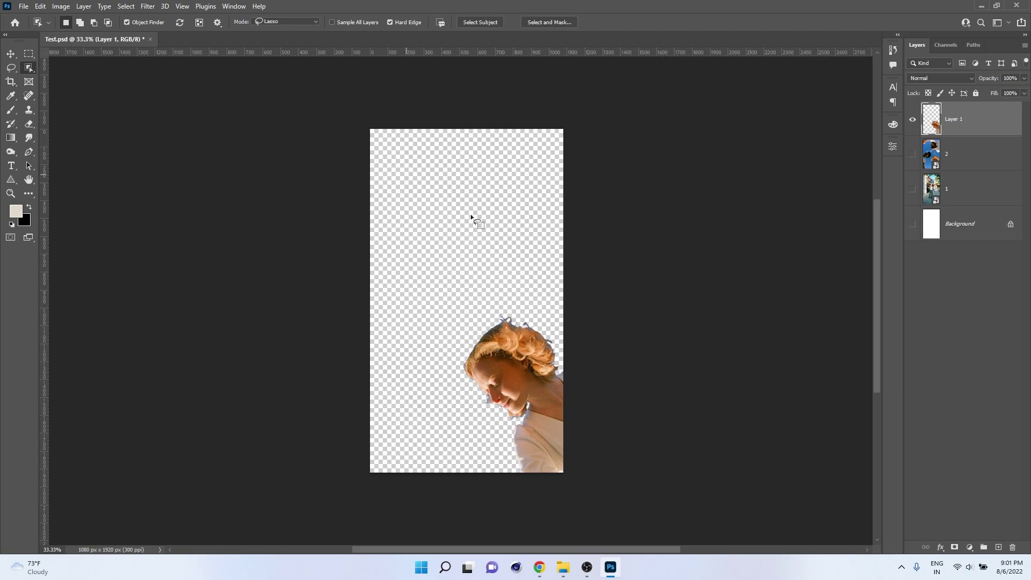
click(912, 224)
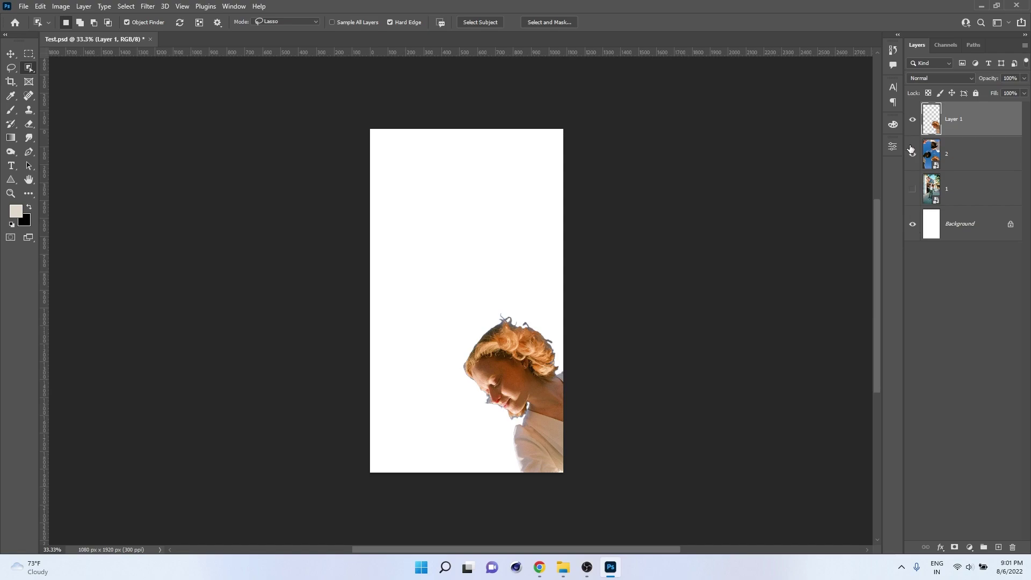
click(913, 155)
Object-select the dark-haired person in the lower-left part of the sky photo on layer 2 and copy the selection to a new layer
click(987, 150)
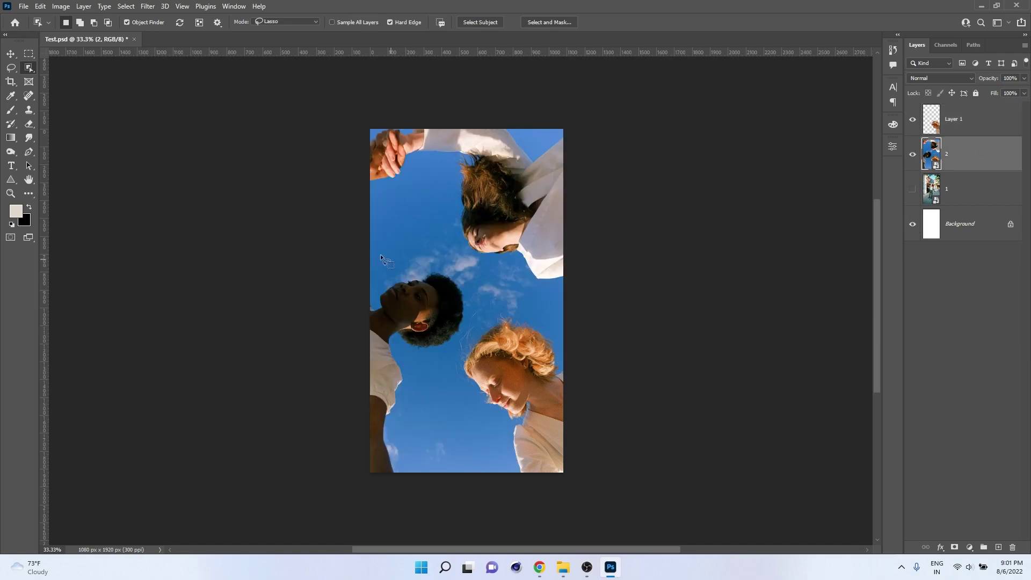
mouse_move(380, 254)
mouse_down()
mouse_move(352, 520)
mouse_move(357, 246)
mouse_up()
key(ctrl+j)
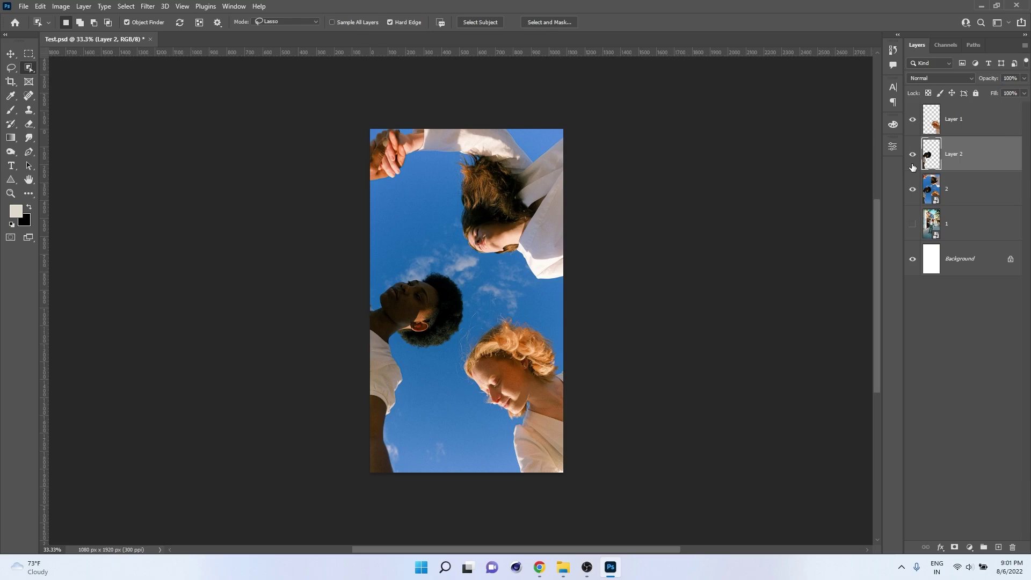
Object-select the brown-haired person and outstretched arm along the sky photo's upper edge on layer 2 and copy them to a new layer
click(963, 189)
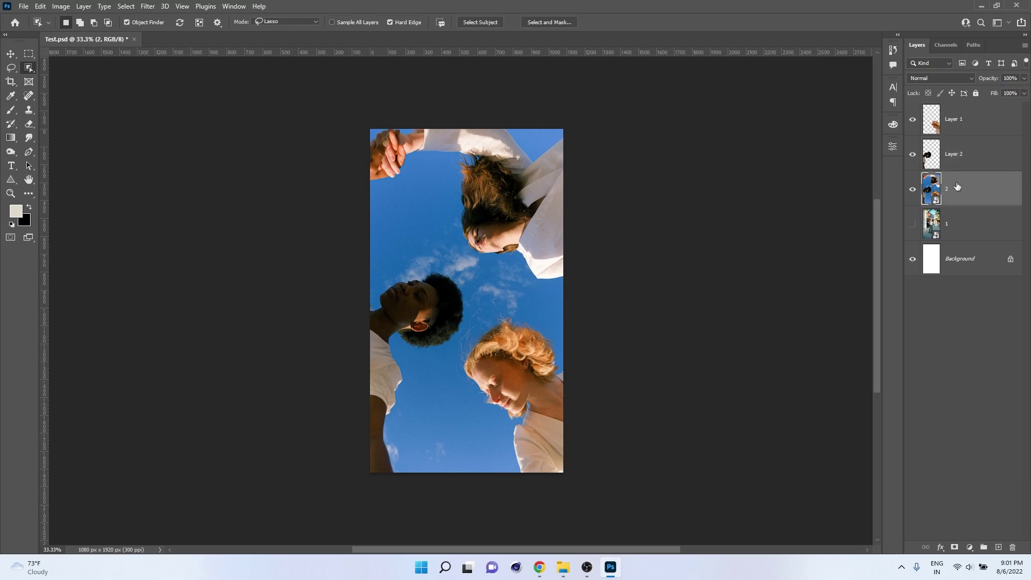
mouse_move(451, 241)
mouse_down()
mouse_move(550, 295)
mouse_move(630, 296)
mouse_move(460, 100)
mouse_move(376, 108)
mouse_move(449, 245)
mouse_up()
key(ctrl+j)
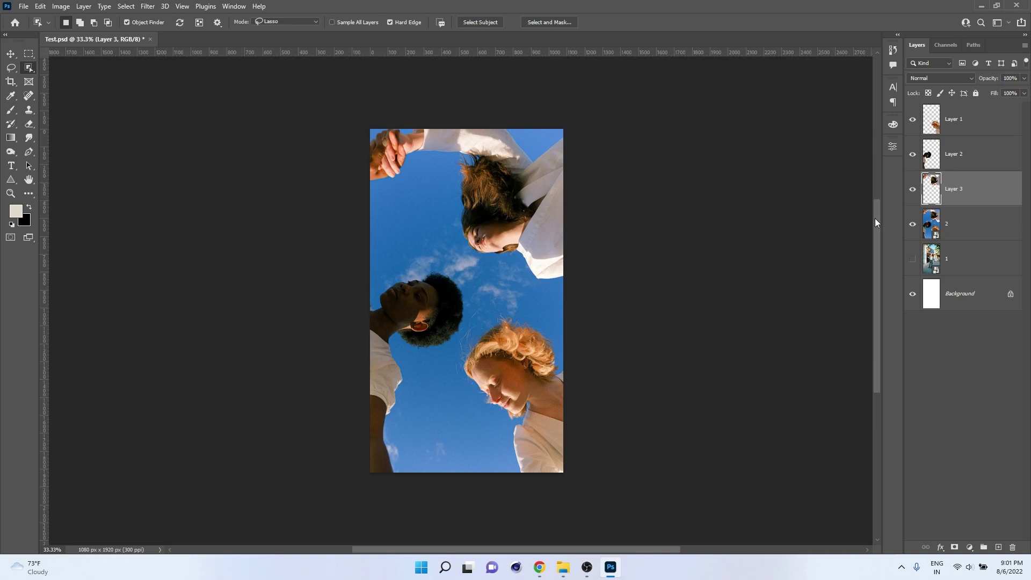
Rename each of the three people cut-out layers to 2
double_click(957, 189)
text(2)
double_click(955, 147)
text(3)
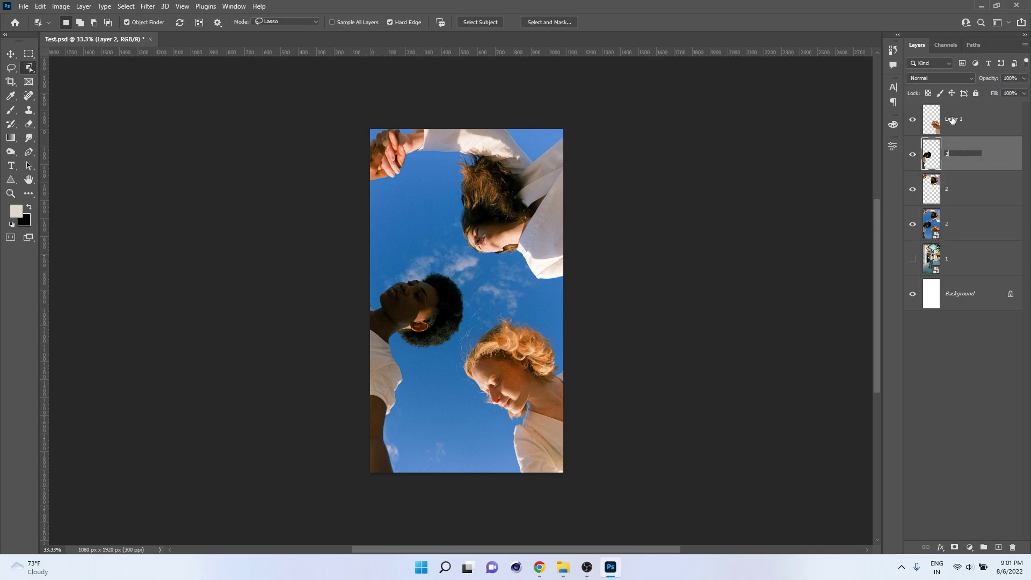
text(2)
double_click(947, 119)
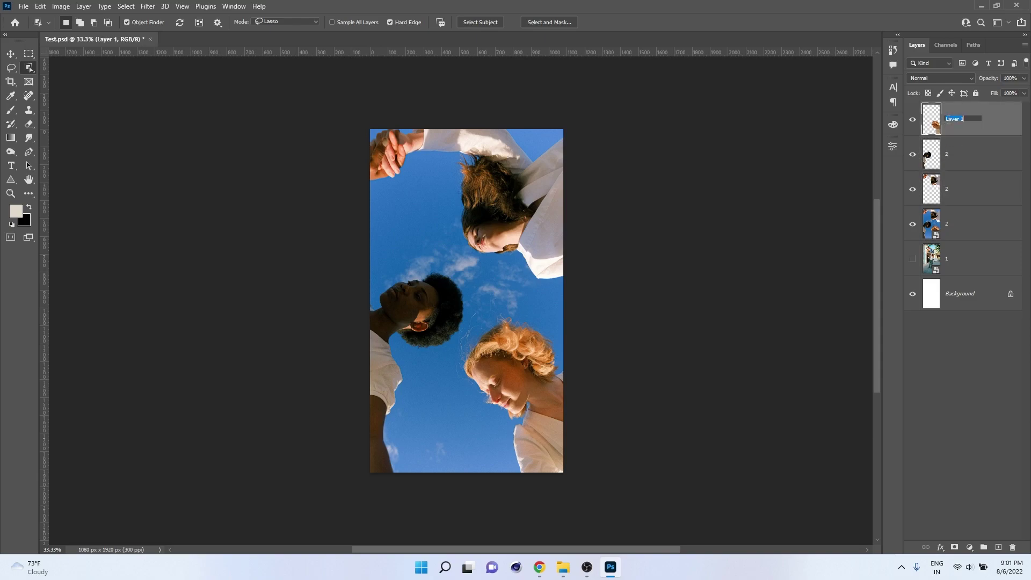
text(2)
key(Return)
Give the sky photo layer and its three cut-out layers, all named 2, a red colour label
click(977, 162)
click(970, 226)
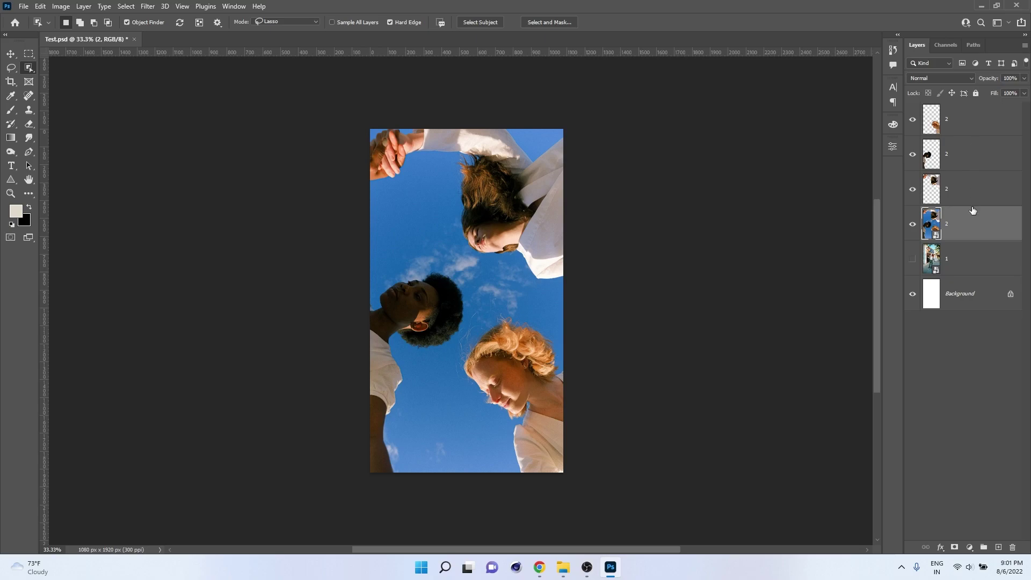
shift+click(966, 124)
right_click(912, 114)
click(914, 148)
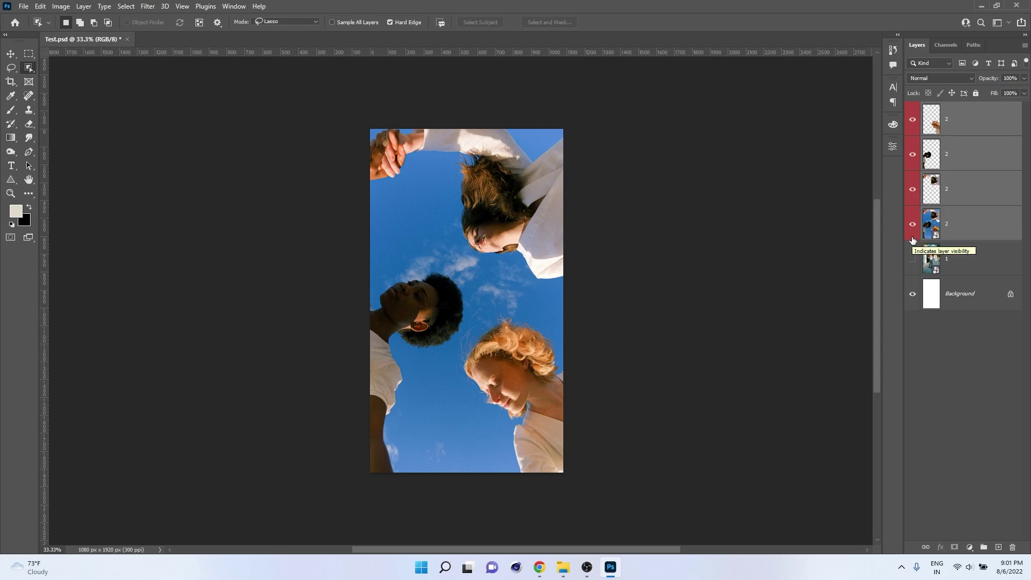
Select layer 1, hide the four red-labelled layers and make layer 1 visible
click(971, 262)
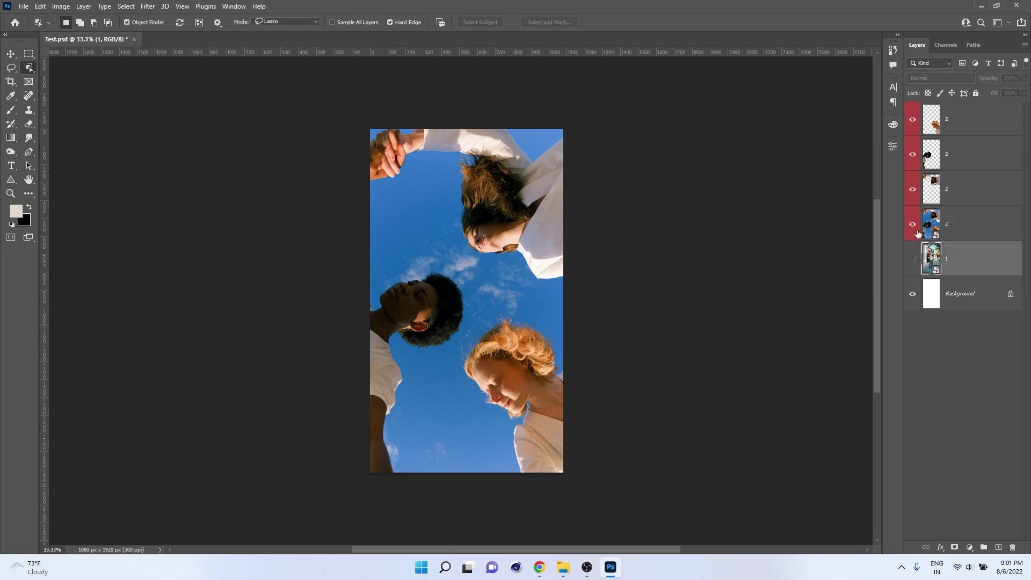
drag(914, 231, 910, 96)
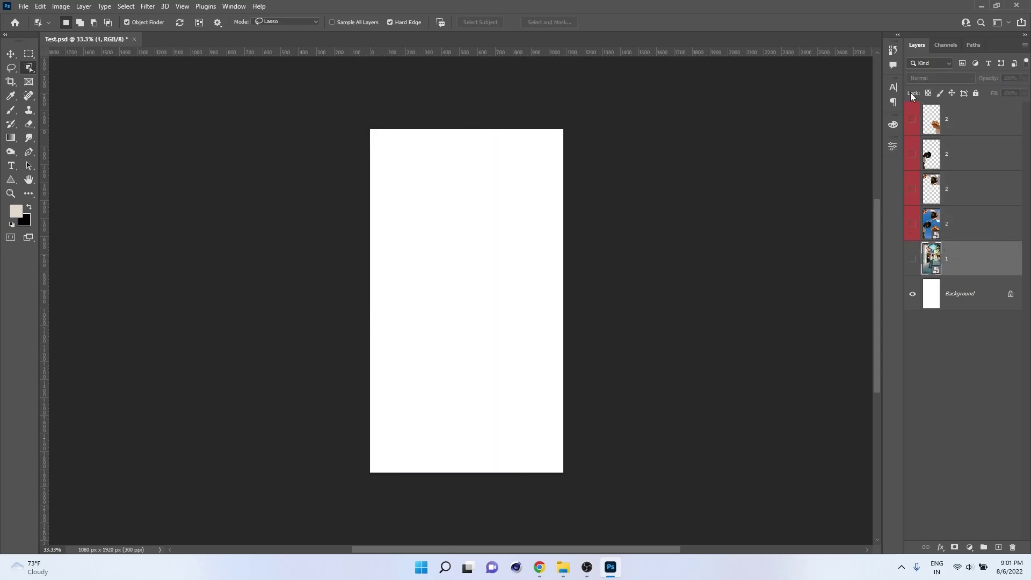
click(913, 260)
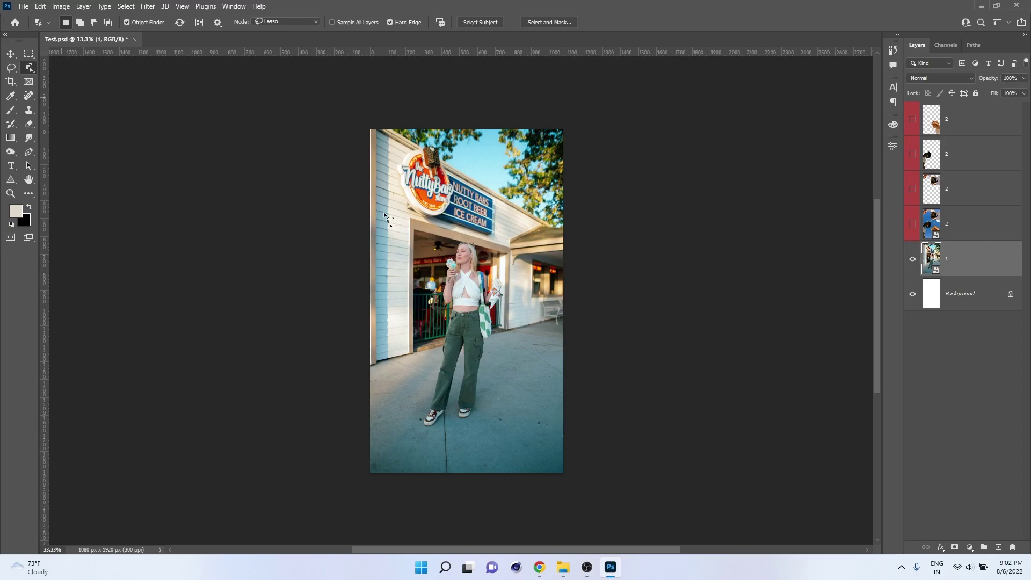
Select the standing woman on layer 1 by outlining her from head to shoes with the Object Selection Tool
key(ctrl+plus)
key(ctrl+plus)
drag(586, 283, 583, 243)
drag(379, 223, 308, 481)
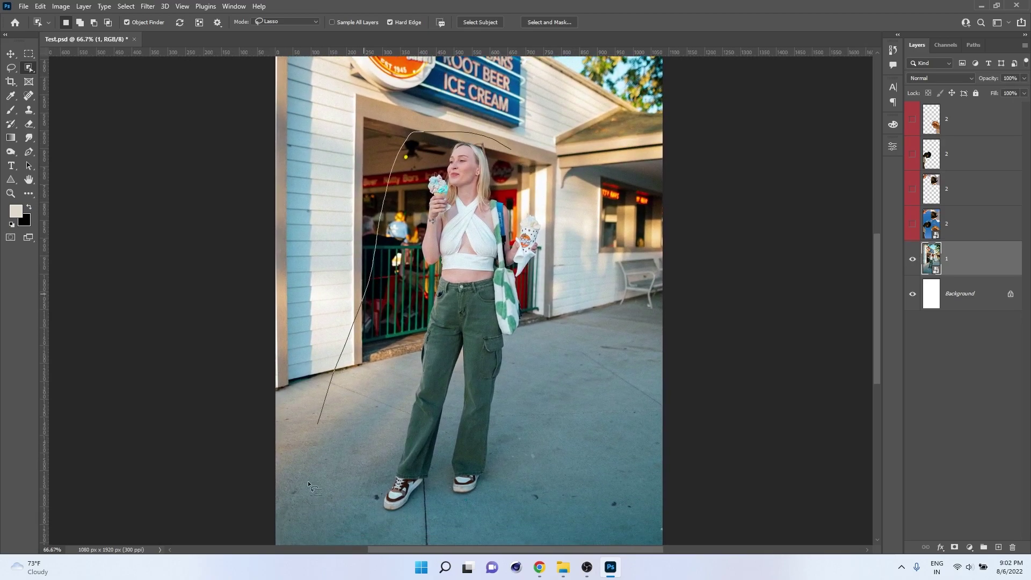
drag(557, 232, 537, 176)
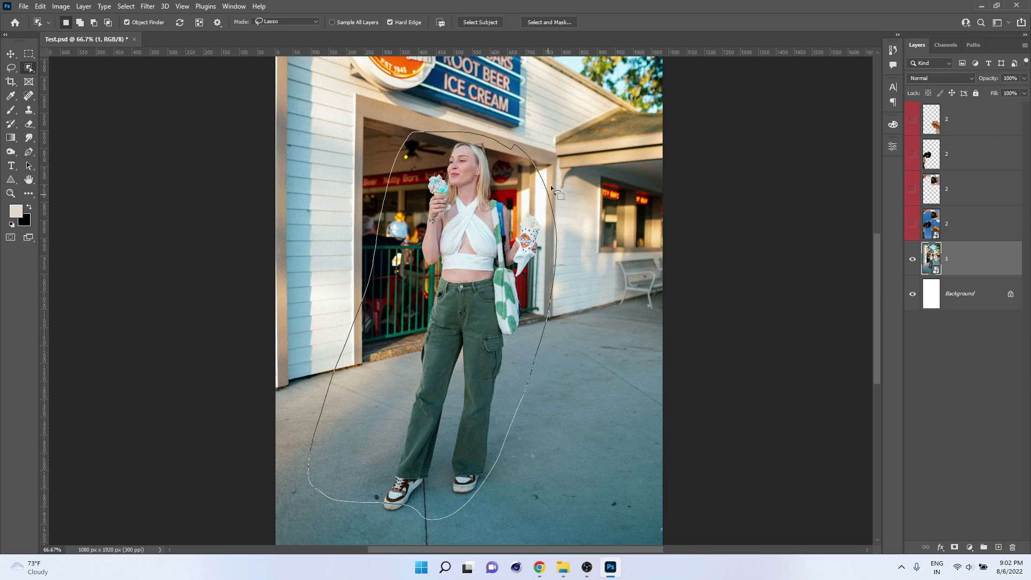
drag(523, 403, 399, 507)
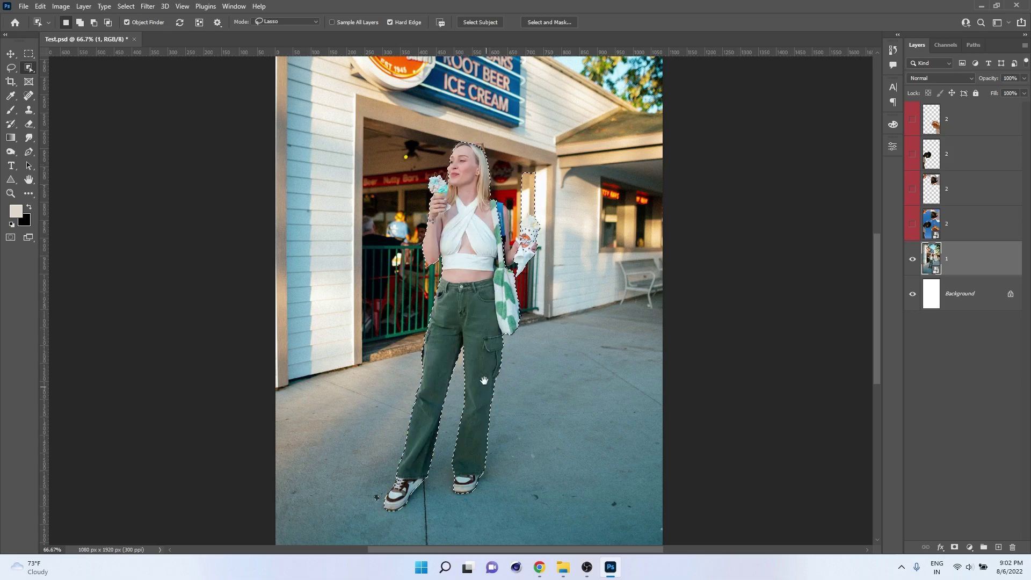
Remove the stray spot on the pavement beside the woman's shoe from the selection and activate the Quick Selection Tool
drag(484, 382, 502, 305)
scroll(403, 424, up, 3)
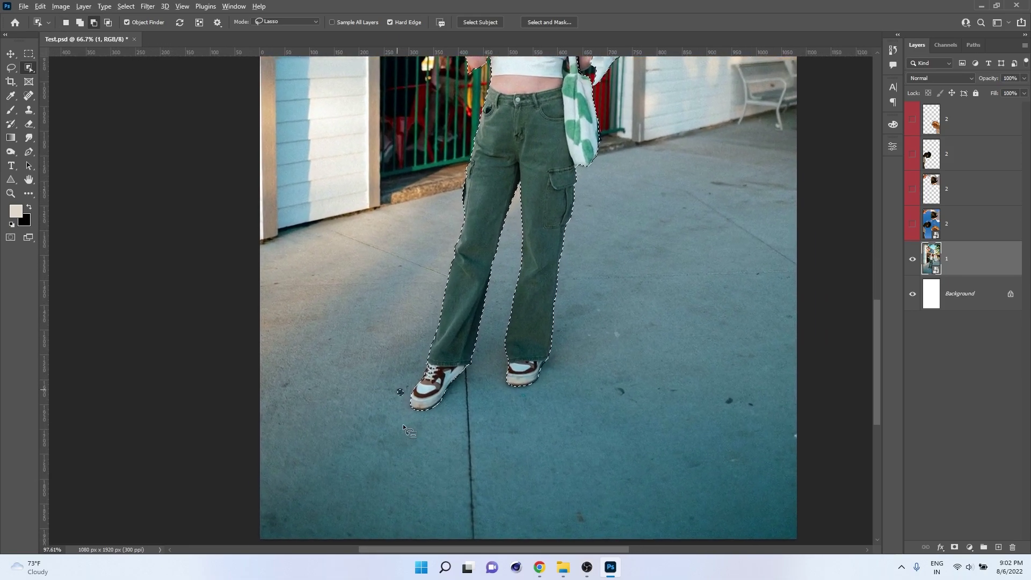
scroll(403, 424, up, 4)
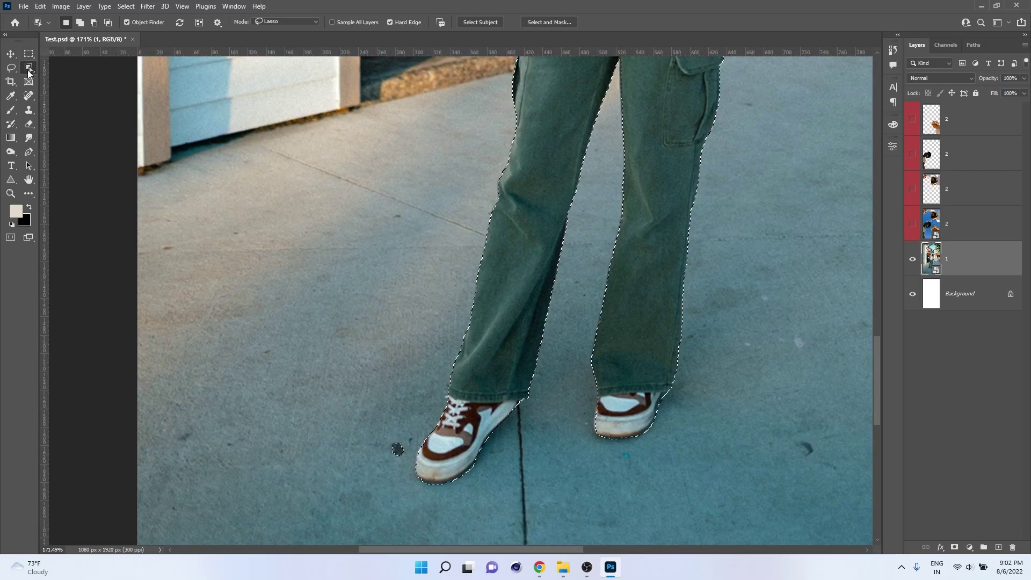
right_click(29, 73)
click(84, 78)
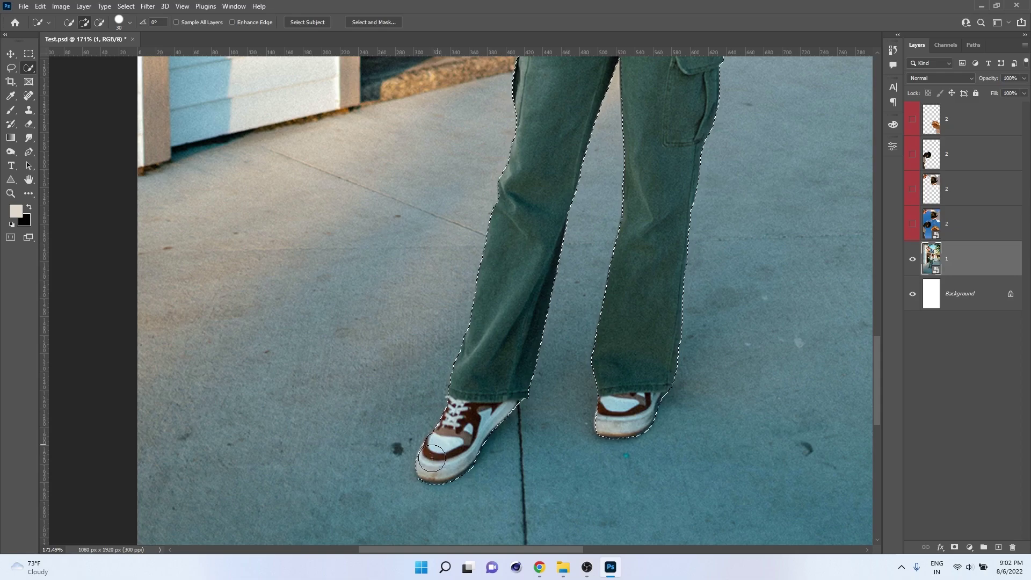
Subtract the wall post above the cup from the selection and add the top of the cup's contents back
drag(668, 161, 556, 406)
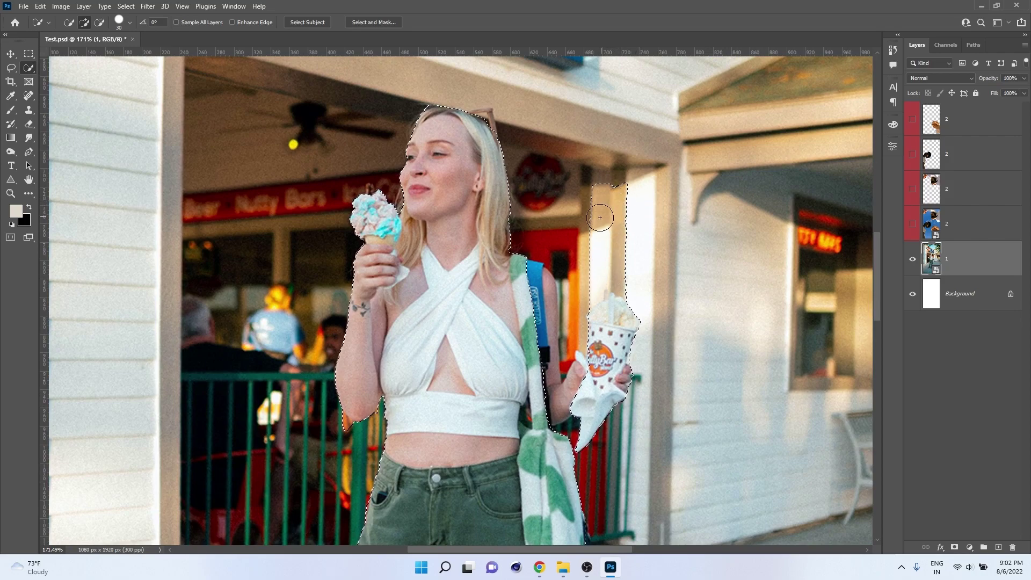
key(alt)
mouse_move(638, 210)
mouse_down()
mouse_move(594, 237)
mouse_move(617, 173)
mouse_move(591, 194)
mouse_up()
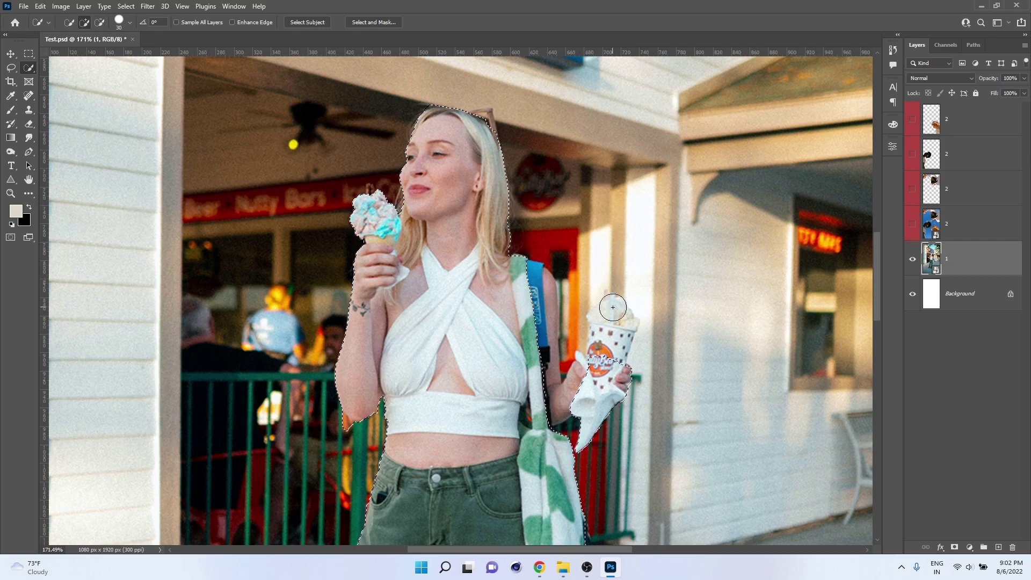
mouse_move(612, 312)
mouse_down()
mouse_move(609, 360)
mouse_move(612, 332)
mouse_move(583, 400)
mouse_move(551, 422)
mouse_move(565, 396)
mouse_move(540, 387)
mouse_move(537, 317)
mouse_move(571, 280)
mouse_up()
With a smaller brush, subtract the background strip between the arm and the cup and the sliver below the other elbow
key(bracketleft)
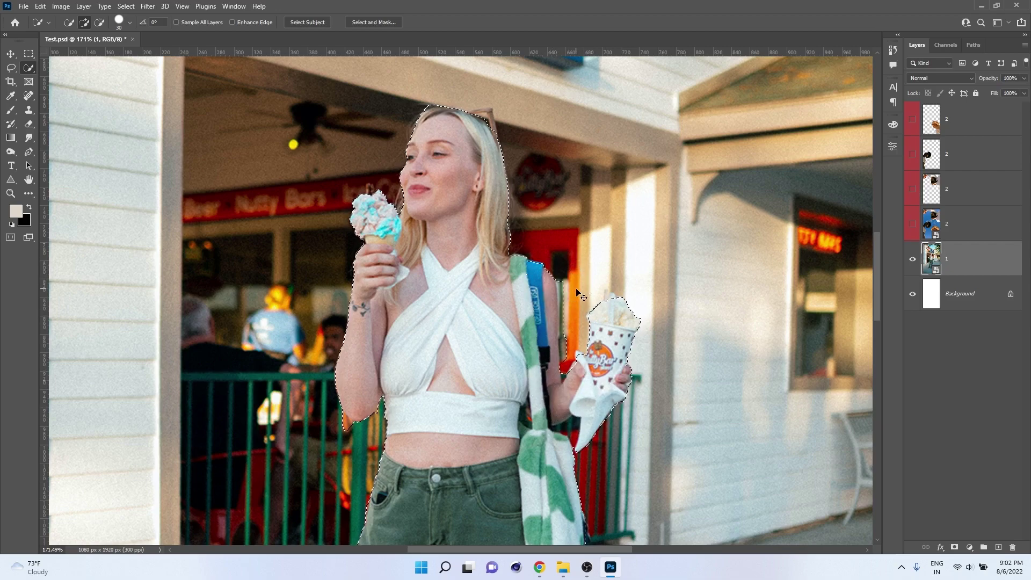
key(bracketleft)
key(bracketleft)
key(bracketleft)
key(bracketleft)
key(alt)
mouse_move(568, 328)
mouse_down()
mouse_move(569, 291)
mouse_move(565, 364)
mouse_up()
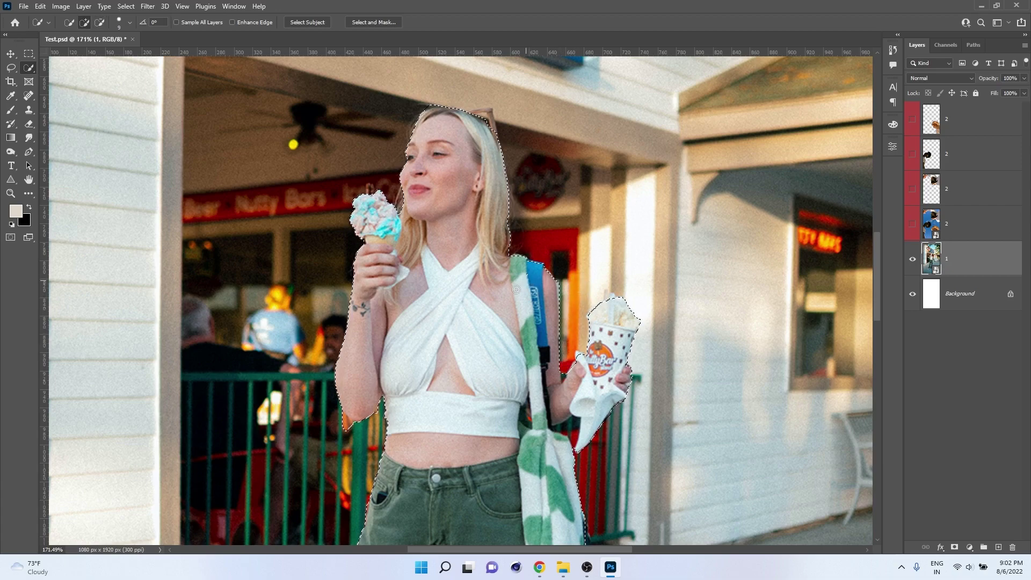
drag(335, 415, 349, 431)
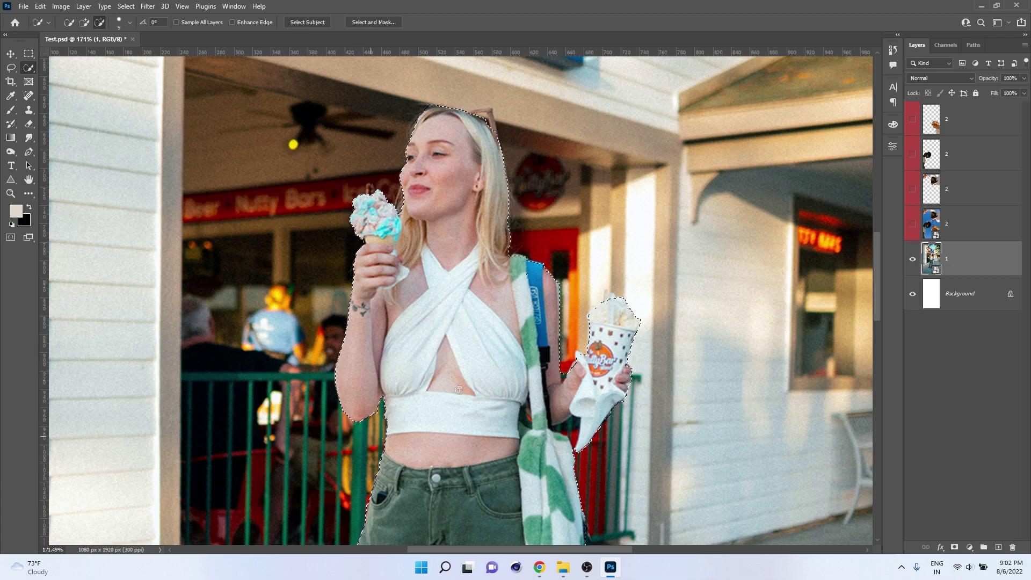
Copy the selected woman to a new layer and check the cut-out by hiding and reshowing layer 1
alt+scroll(598, 428, down, 5)
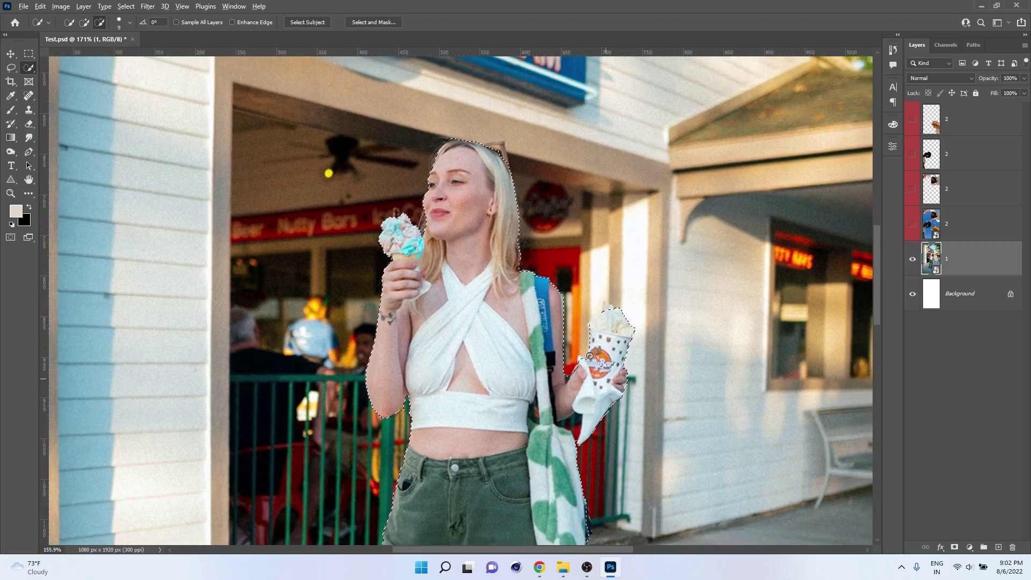
alt+scroll(590, 356, down, 2)
scroll(552, 302, down, 5)
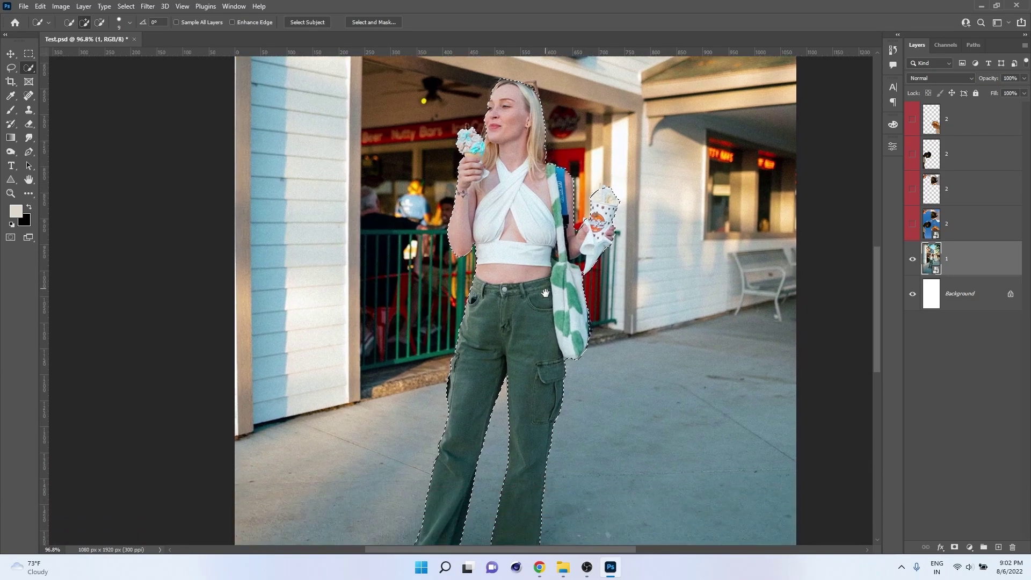
key(ctrl+minus)
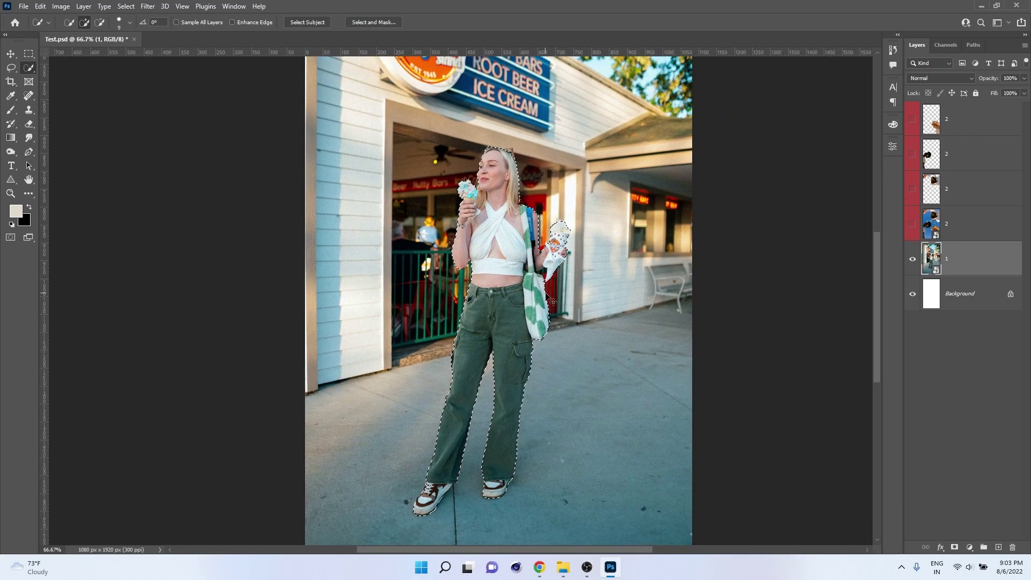
key(ctrl+j)
click(913, 294)
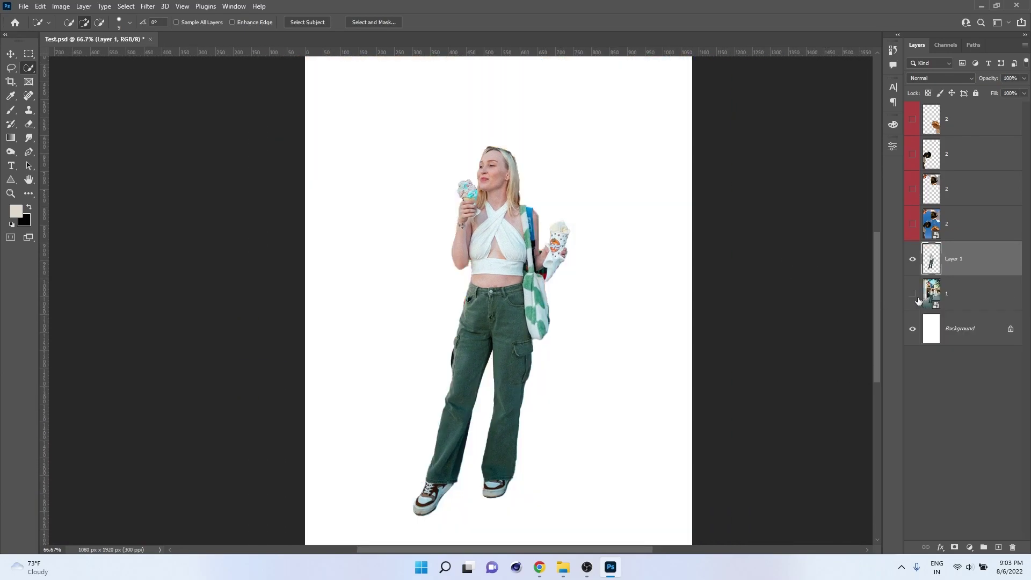
click(914, 294)
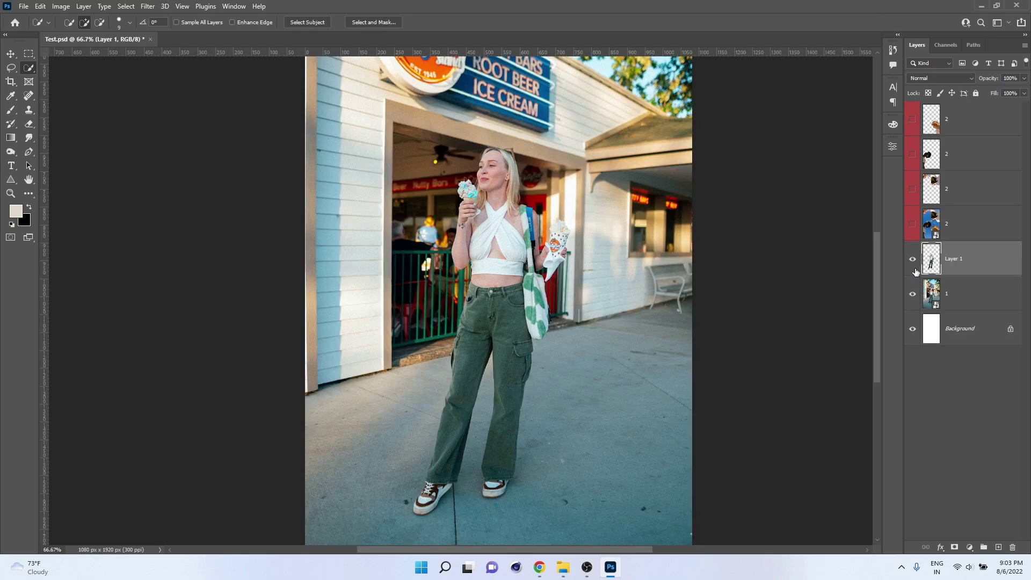
On photo layer 1, select the round sign and the attached blue board with the Quick Selection Tool
click(973, 301)
drag(481, 298, 484, 352)
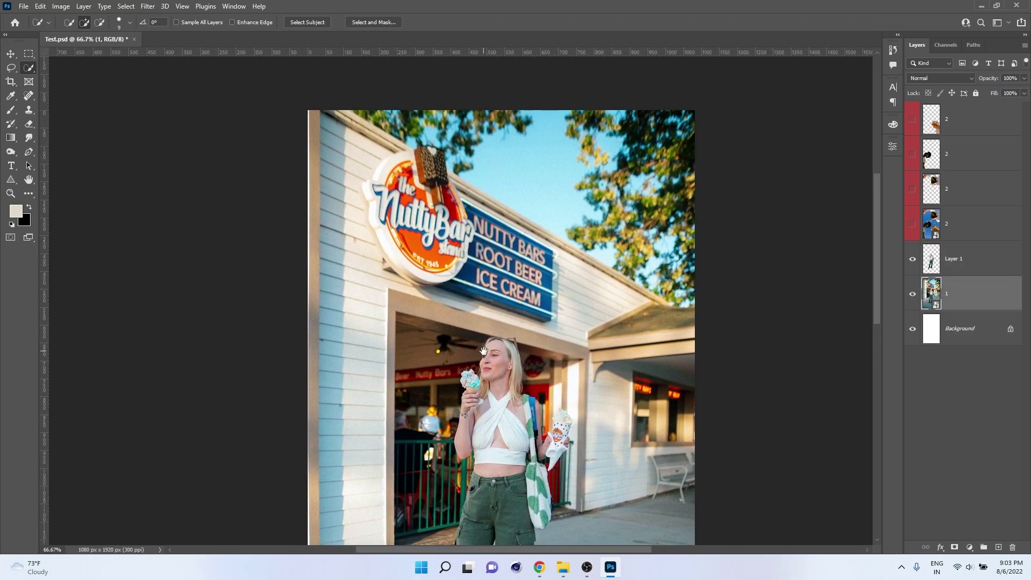
right_click(27, 67)
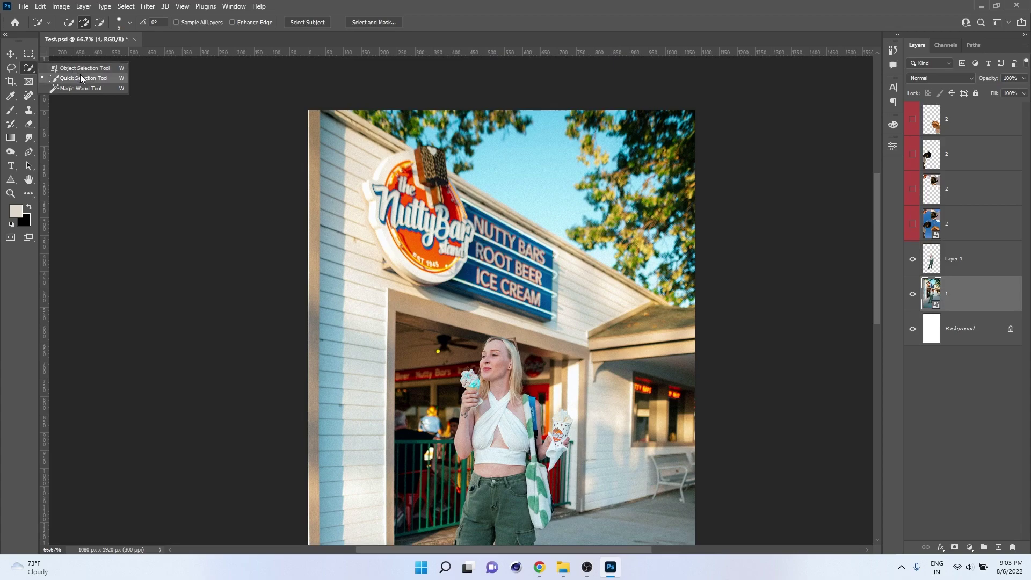
key(Escape)
mouse_move(417, 185)
mouse_down()
mouse_move(385, 195)
mouse_move(419, 252)
mouse_move(525, 263)
mouse_move(495, 233)
mouse_move(440, 216)
mouse_move(430, 188)
mouse_up()
mouse_move(420, 146)
mouse_down()
mouse_move(389, 169)
mouse_move(375, 220)
mouse_move(395, 244)
mouse_up()
mouse_move(447, 281)
mouse_down()
mouse_move(531, 303)
mouse_move(532, 267)
mouse_move(475, 273)
mouse_move(496, 227)
mouse_up()
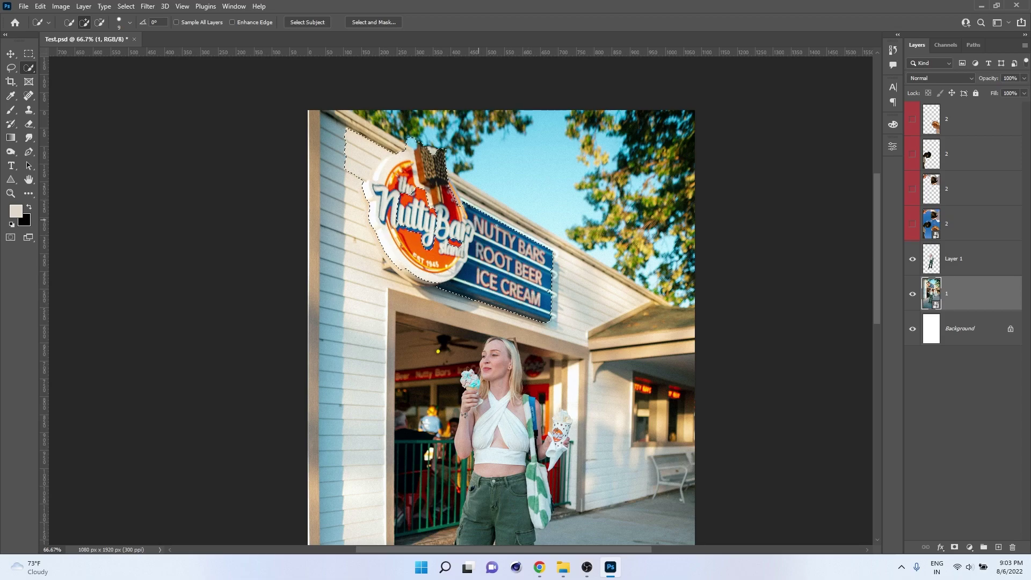
Add the missed parts of the round sign's lettering to the selection and subtract the wall area above the sign
drag(418, 190, 422, 213)
alt+click(412, 143)
key(alt)
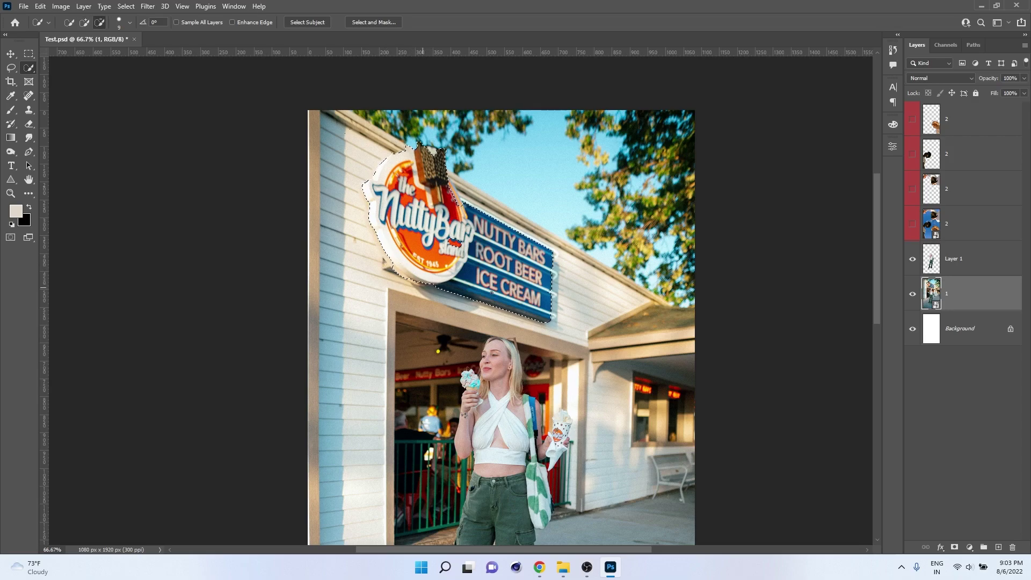
Copy the selected sign to a new layer and check the cut-outs by hiding and reshowing the photo and the woman's layer
key(ctrl+j)
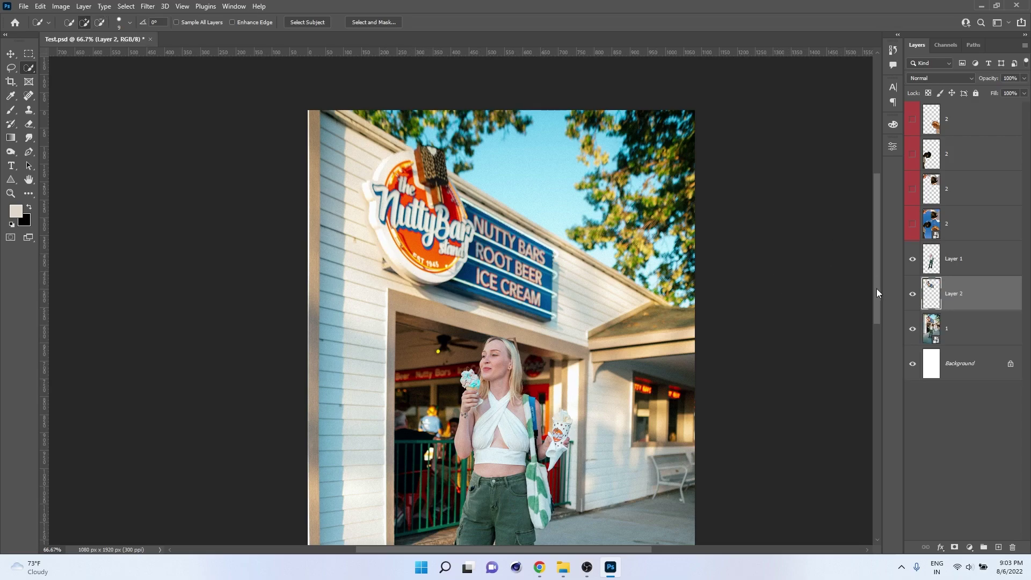
click(914, 301)
click(913, 329)
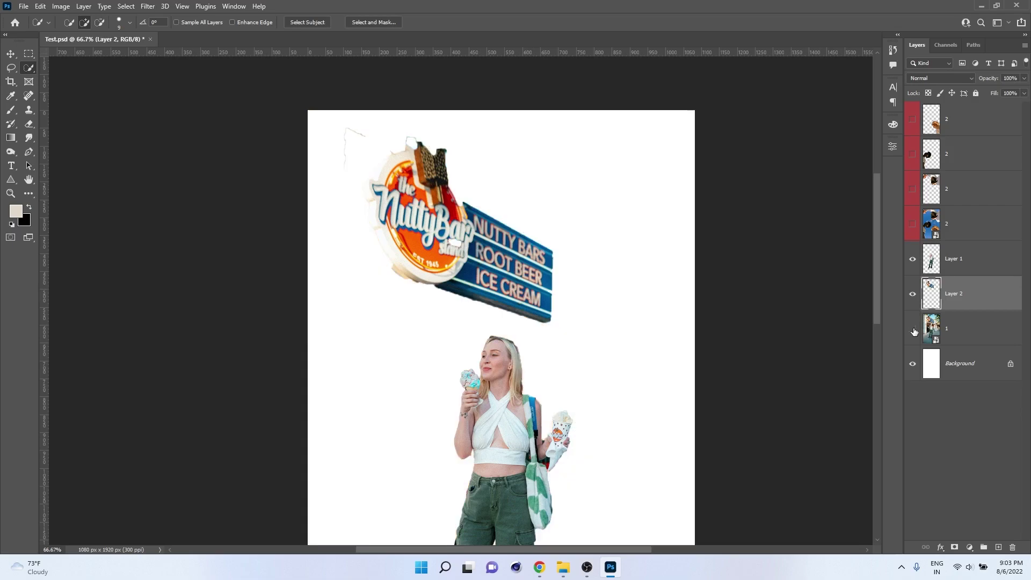
click(913, 259)
click(913, 259)
click(913, 328)
Rename both the sign layer and the woman's cut-out layer as 1
double_click(957, 295)
text(1)
double_click(954, 259)
text(2)
key(Return)
double_click(947, 260)
text(1)
key(Return)
Give the photo and its two cut-out layers, all named 1, a green colour label
shift+click(966, 330)
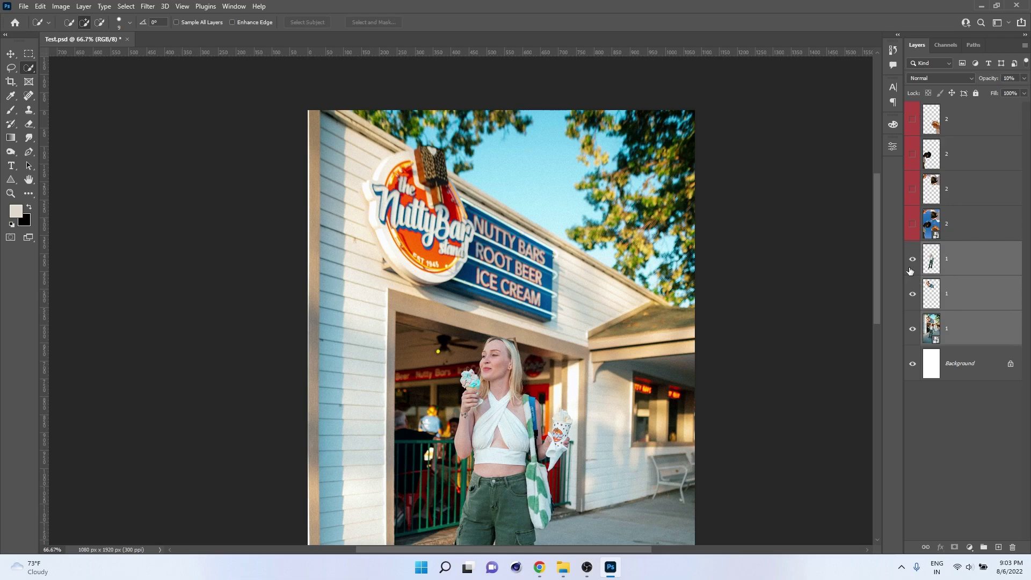
right_click(913, 260)
click(948, 336)
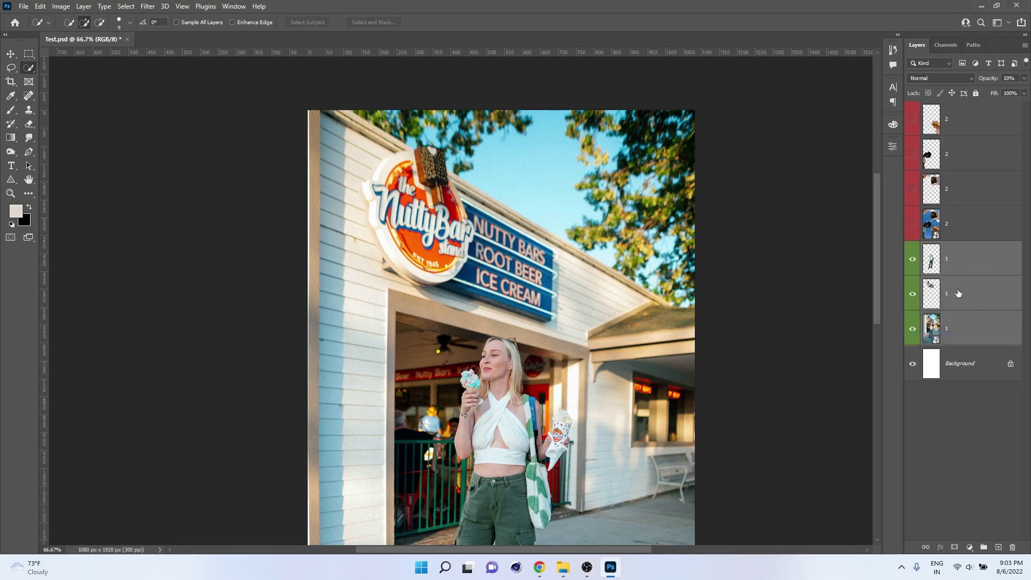
Turn the visibility of the four red-labelled layers named 2 back on
key(ctrl+0)
key(ctrl+minus)
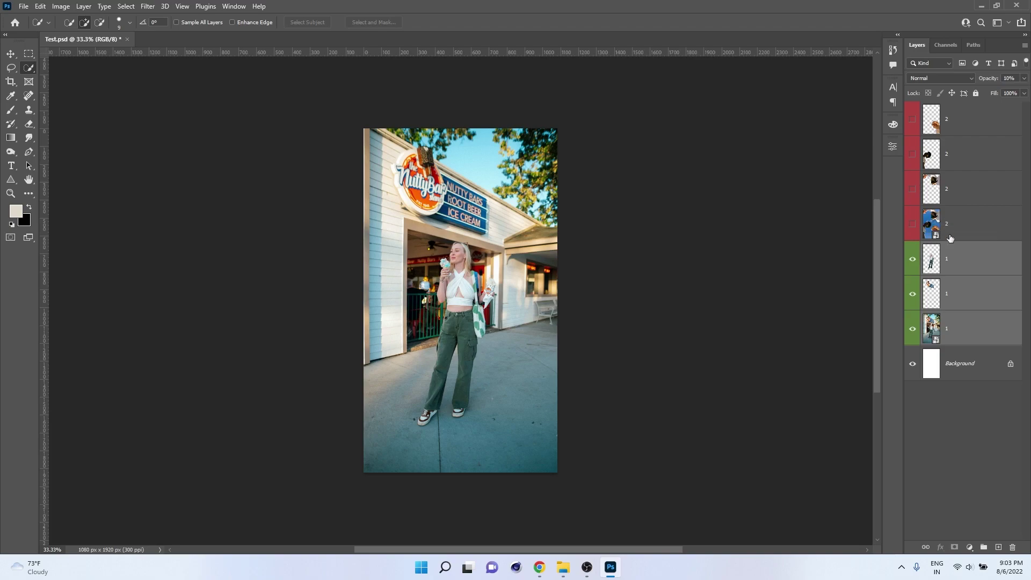
click(987, 234)
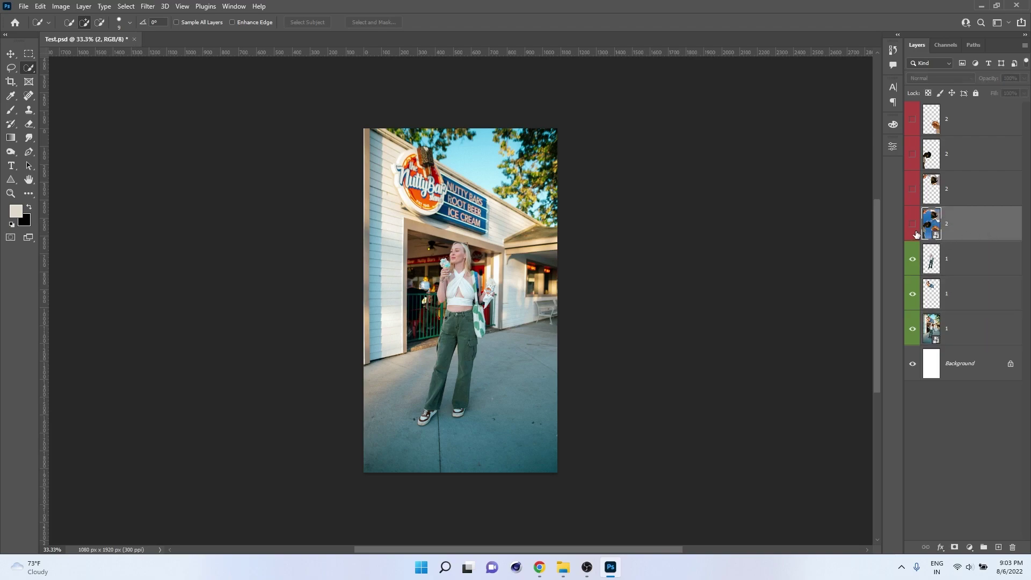
drag(910, 231, 913, 120)
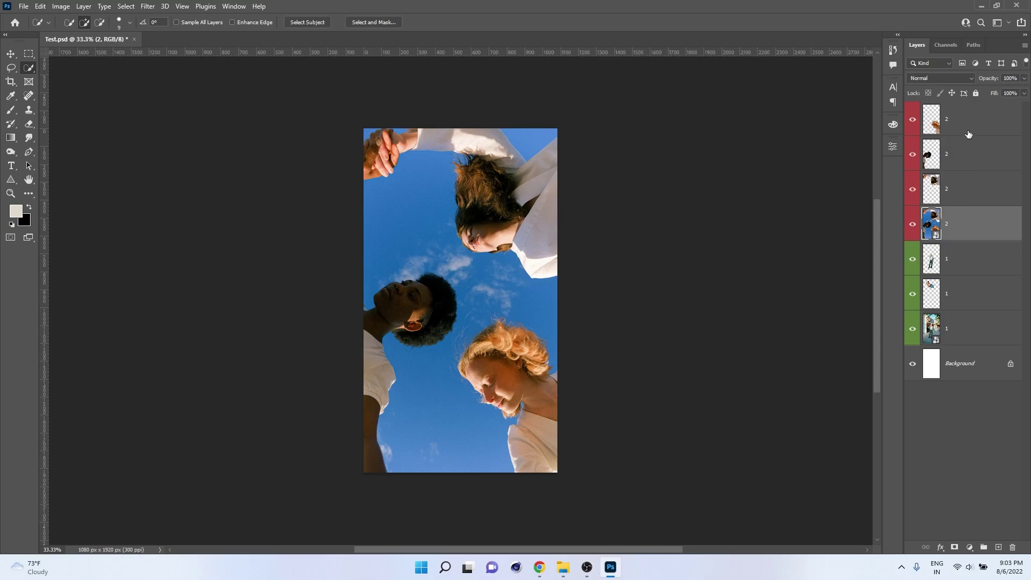
Start a Layers to Files export of the document and choose the Desktop as its destination folder
click(967, 116)
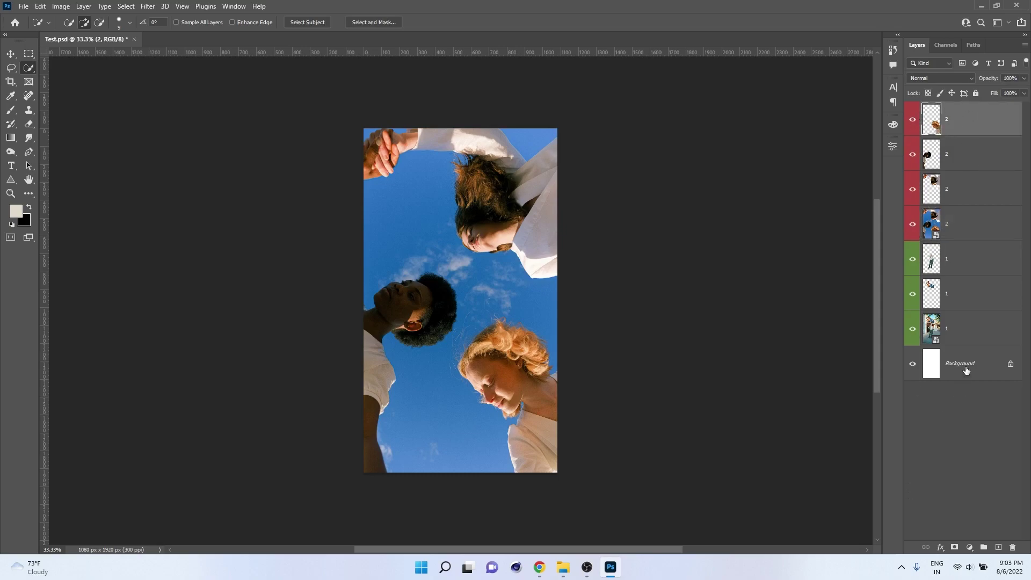
click(19, 7)
mouse_move(61, 175)
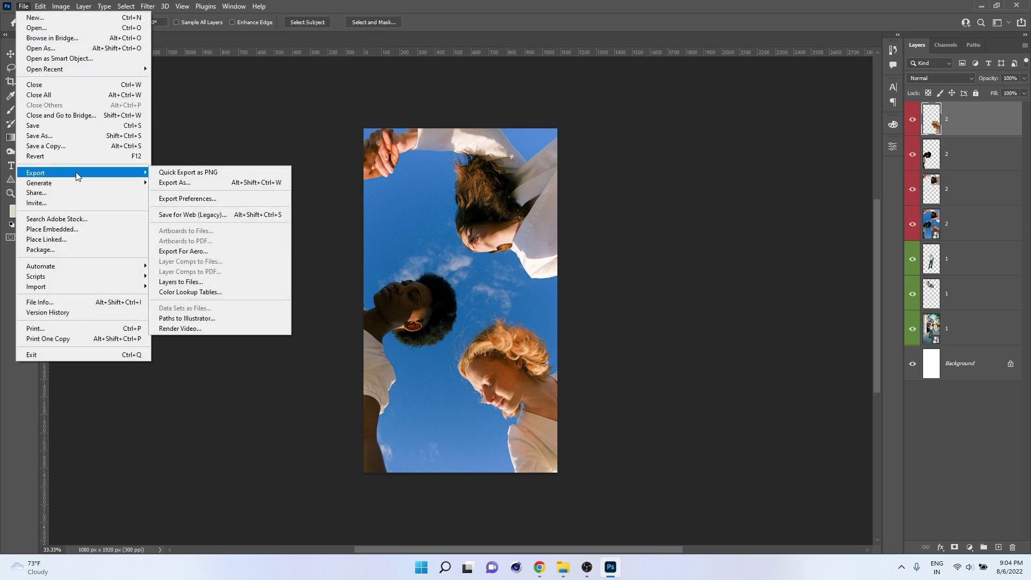
click(211, 288)
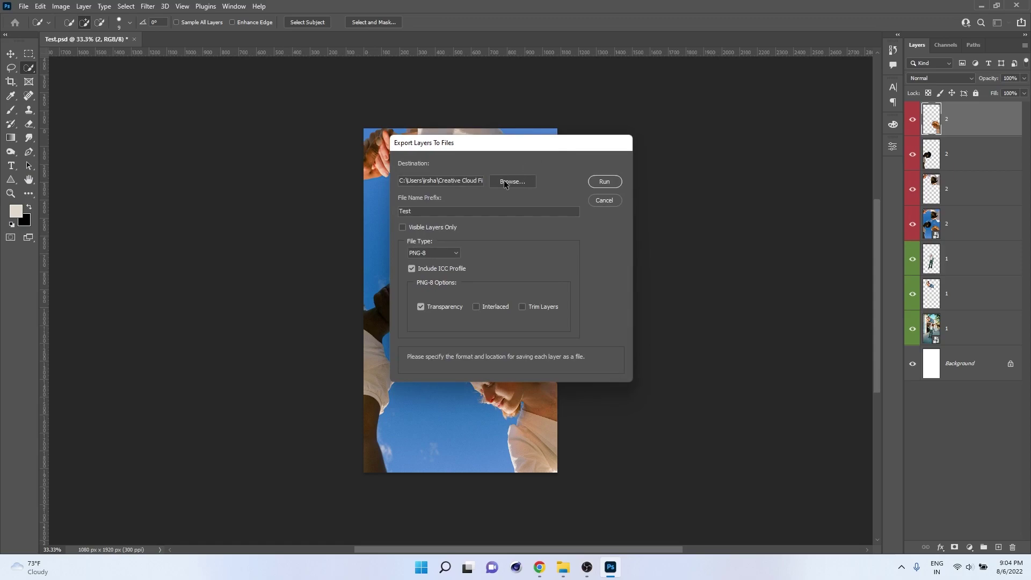
drag(460, 141, 448, 170)
click(497, 208)
click(411, 273)
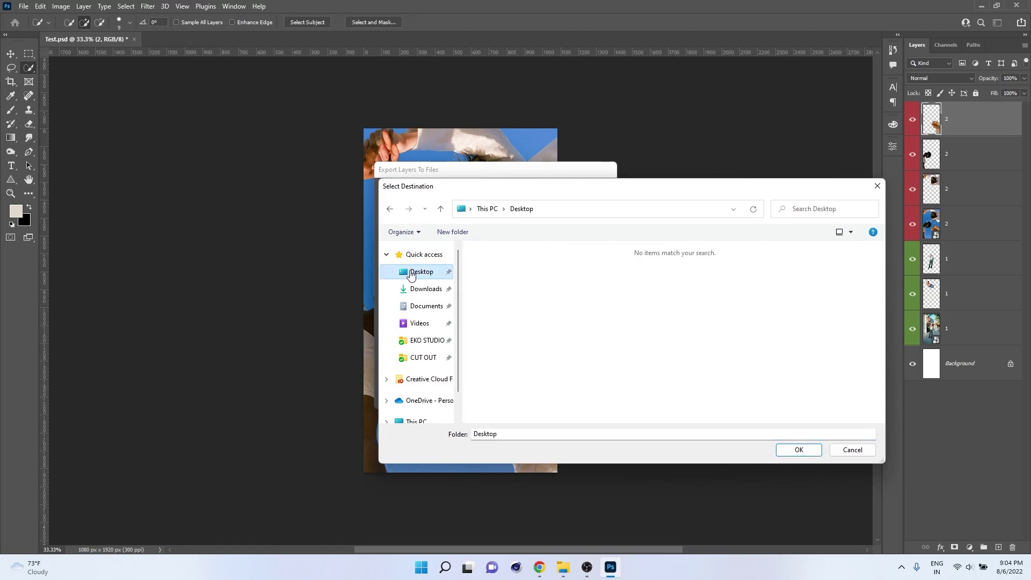
click(799, 450)
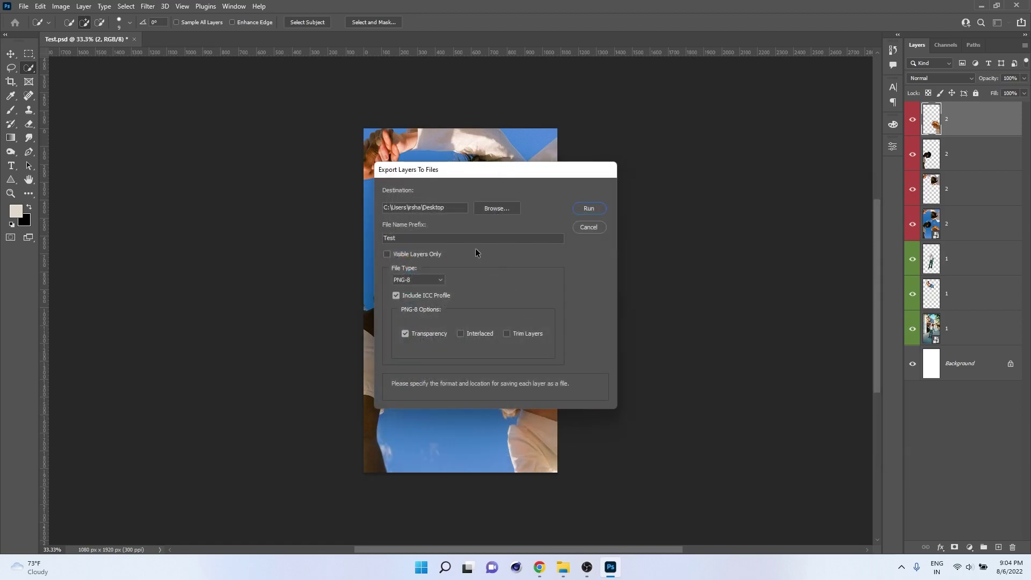
Set the file name prefix to Cuts and run the export of the layers
double_click(413, 238)
text(Cuts)
click(425, 280)
click(597, 212)
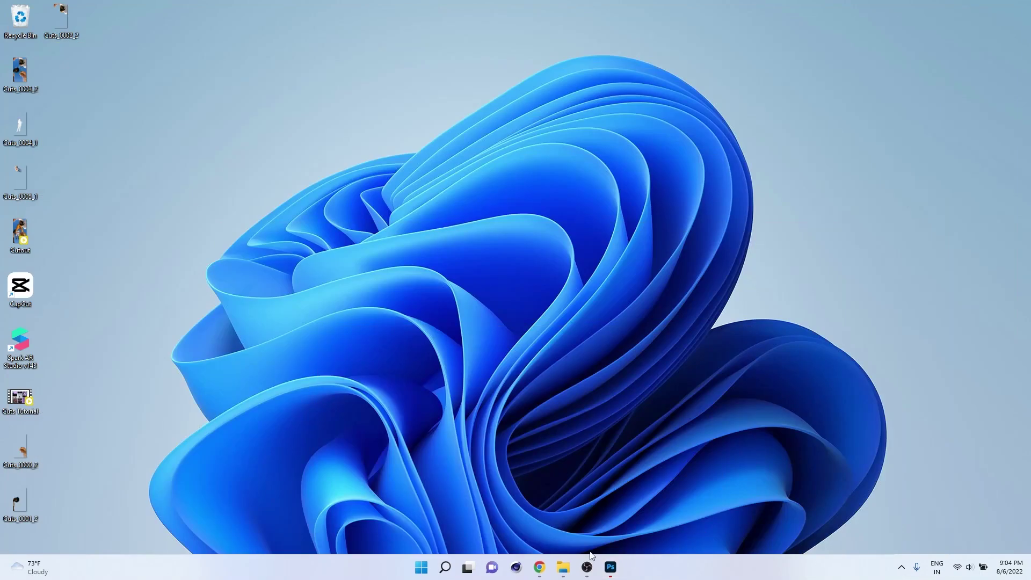
Open the Desktop folder in File Explorer and check the exported Cuts image files
click(563, 567)
click(43, 102)
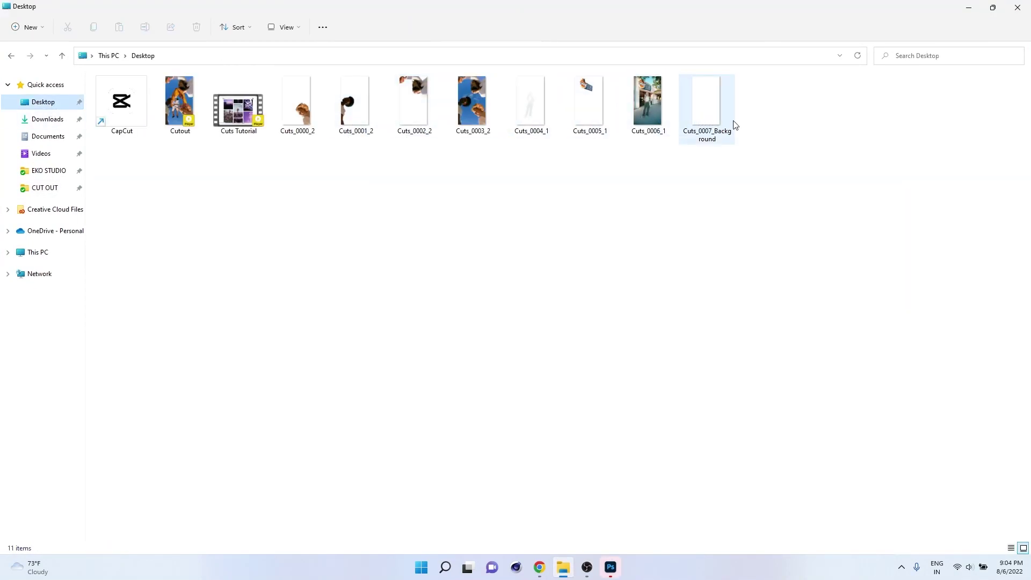
drag(287, 162, 689, 97)
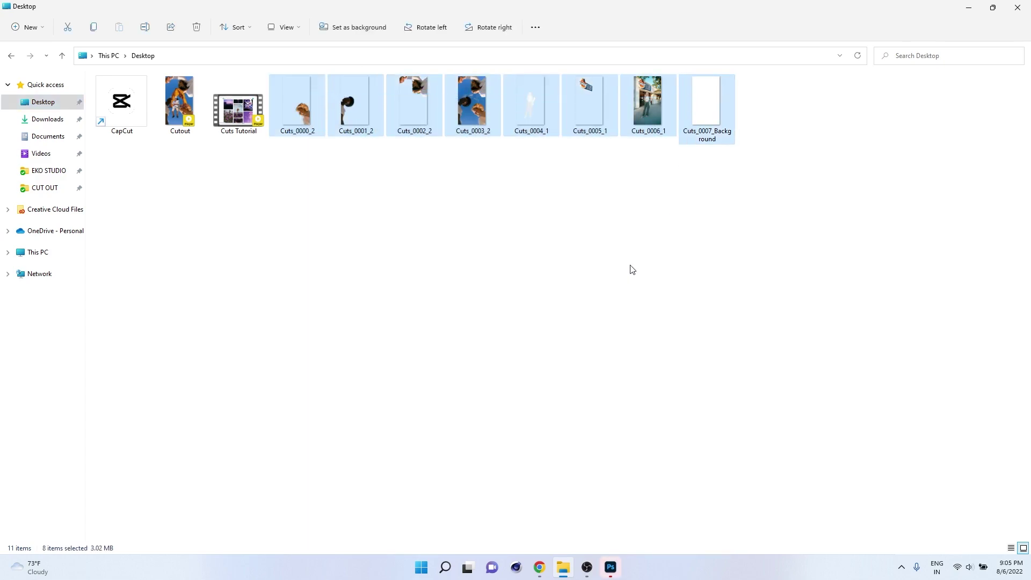
click(626, 270)
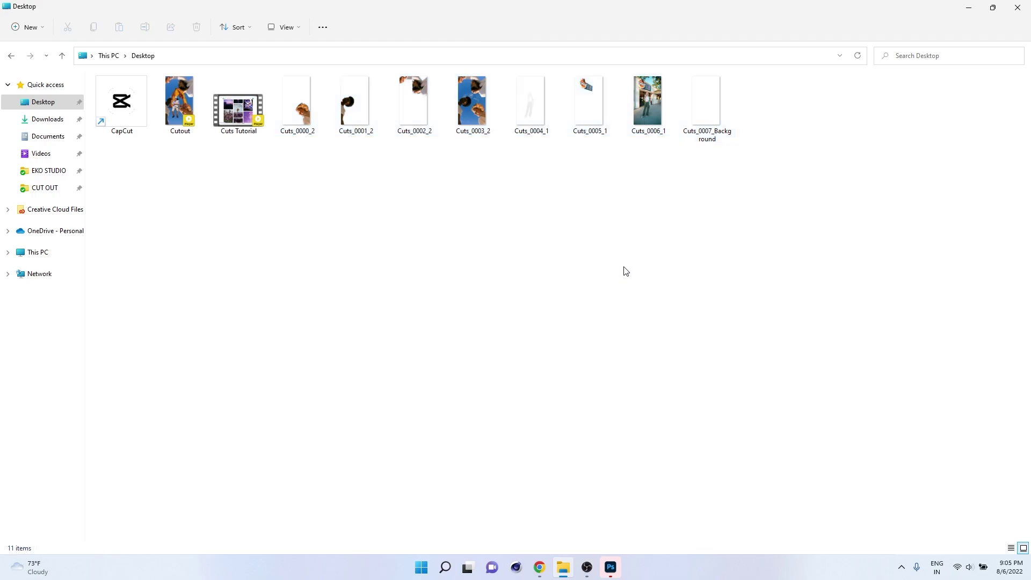
Switch to Chrome, search for remove bg in a new tab and open the remove.bg website
click(543, 570)
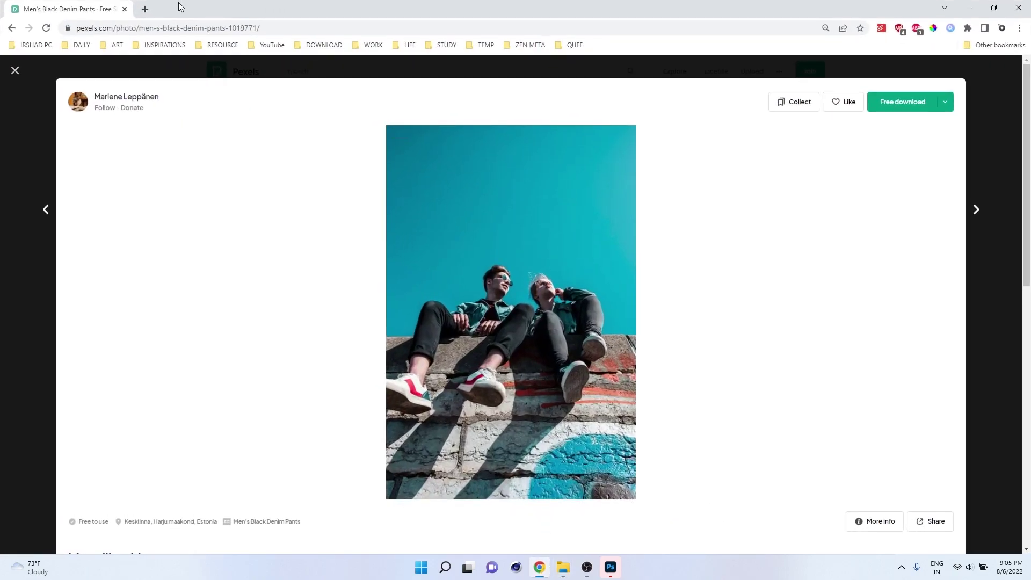
click(146, 8)
text(rem)
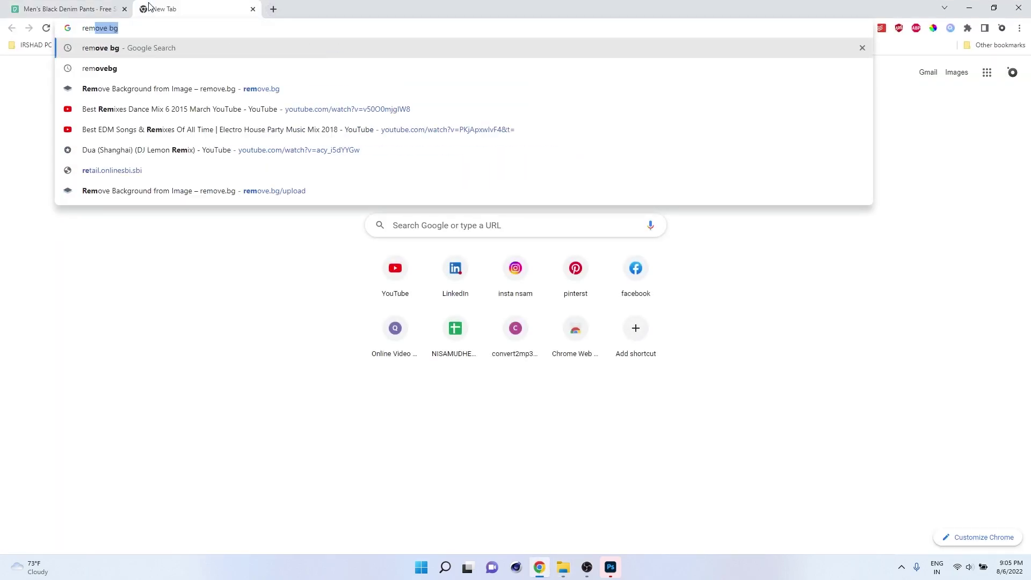
key(Return)
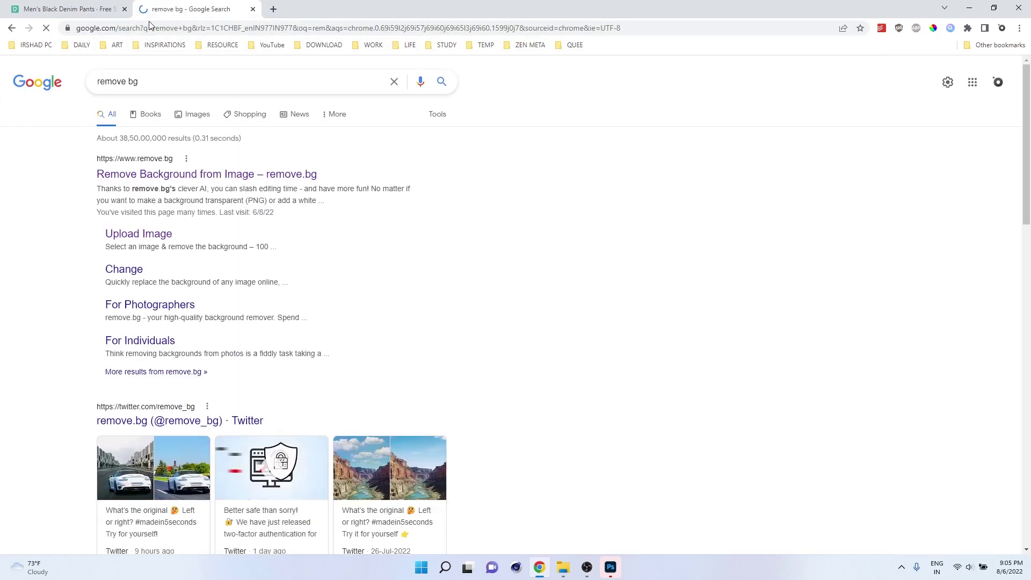
click(200, 175)
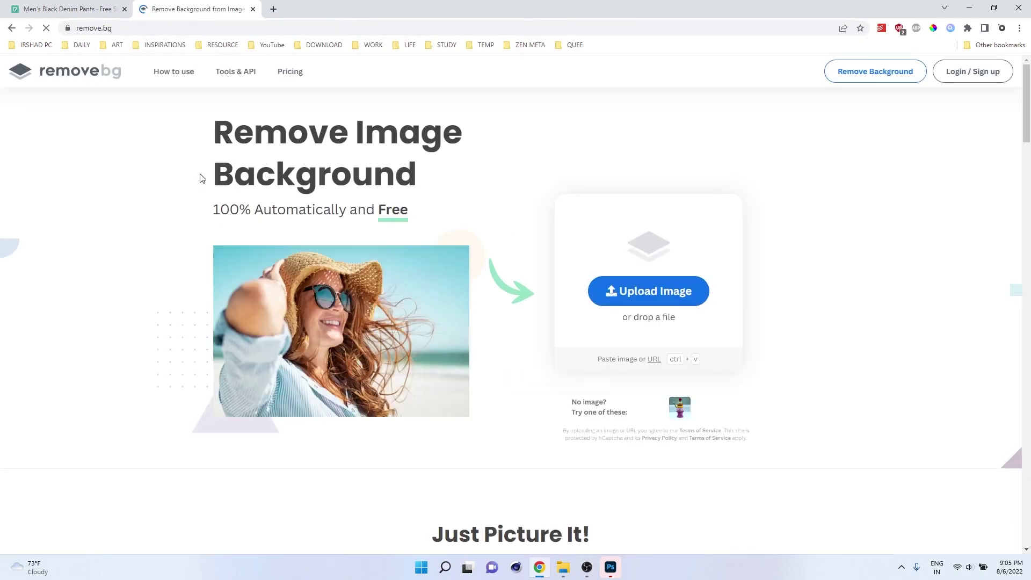
Find the desert rock arch photo in the CUT OUT project's TOOLS Images folder and upload it to remove.bg
key(alt+Tab)
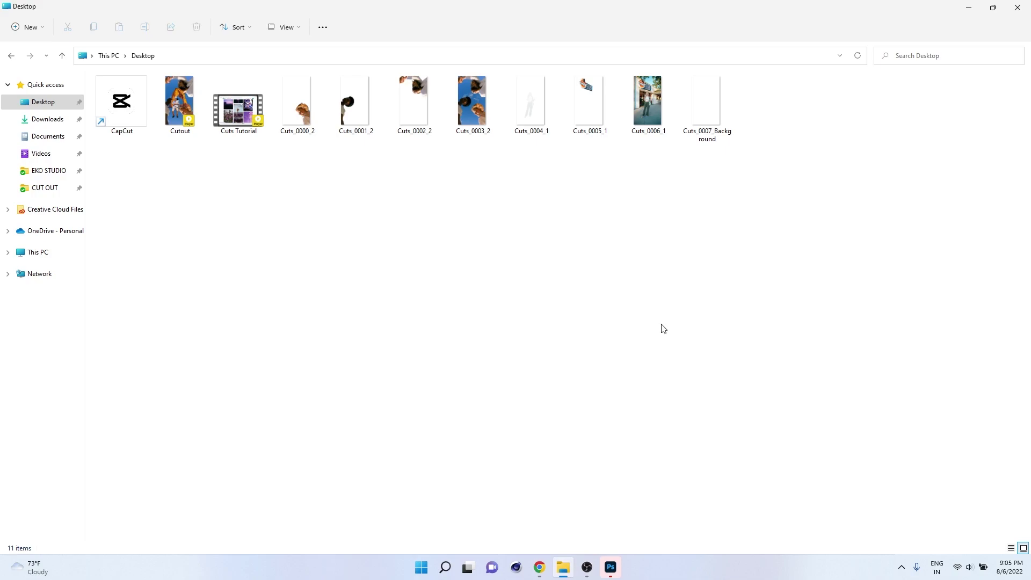
click(59, 188)
double_click(425, 116)
double_click(372, 156)
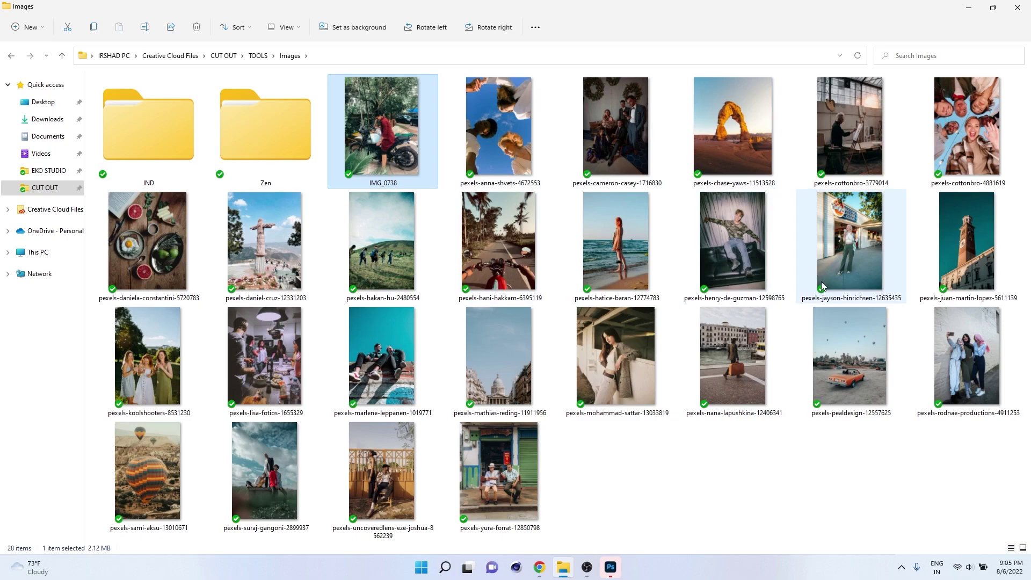
drag(752, 122, 629, 209)
key(alt+Tab)
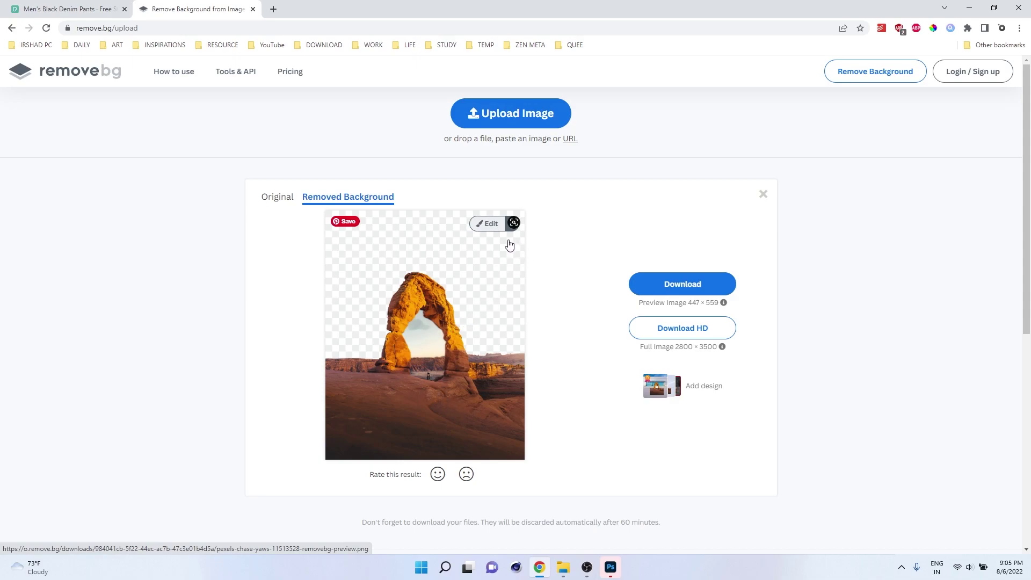
Open the arch result in the editor, try erasing the leftover ground with different brush sizes, and close the remove.bg tab
click(489, 224)
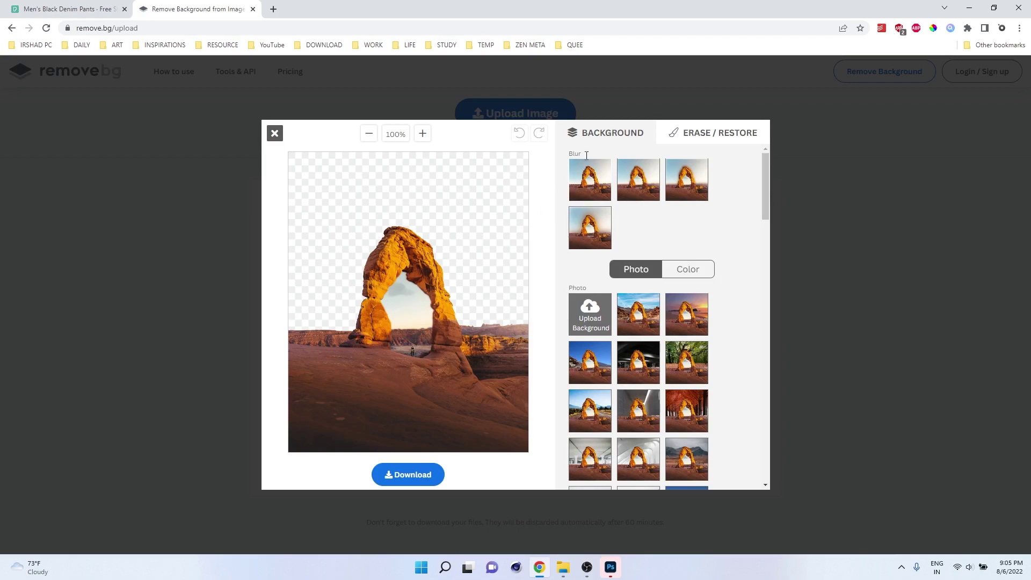
click(709, 135)
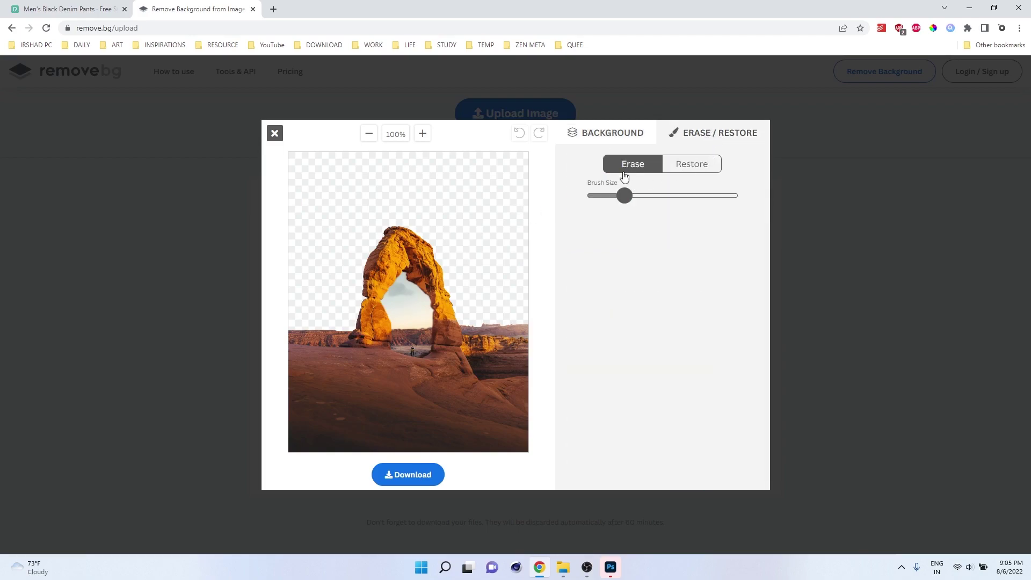
mouse_move(413, 310)
mouse_down()
mouse_move(404, 331)
mouse_move(406, 292)
mouse_move(419, 334)
mouse_move(427, 303)
mouse_move(426, 342)
mouse_move(415, 369)
mouse_move(420, 339)
mouse_move(400, 363)
mouse_move(391, 357)
mouse_move(391, 391)
mouse_move(468, 444)
mouse_up()
drag(628, 202, 688, 196)
mouse_move(500, 387)
mouse_down()
mouse_move(530, 431)
mouse_move(239, 442)
mouse_move(275, 346)
mouse_move(315, 421)
mouse_move(279, 424)
mouse_move(279, 458)
mouse_move(368, 380)
mouse_move(437, 368)
mouse_move(500, 330)
mouse_move(495, 356)
mouse_move(511, 329)
mouse_move(523, 431)
mouse_move(369, 426)
mouse_up()
mouse_move(327, 326)
mouse_down()
mouse_move(331, 350)
mouse_move(352, 373)
mouse_move(380, 372)
mouse_move(349, 373)
mouse_move(413, 347)
mouse_up()
drag(659, 199, 615, 198)
key(ctrl+w)
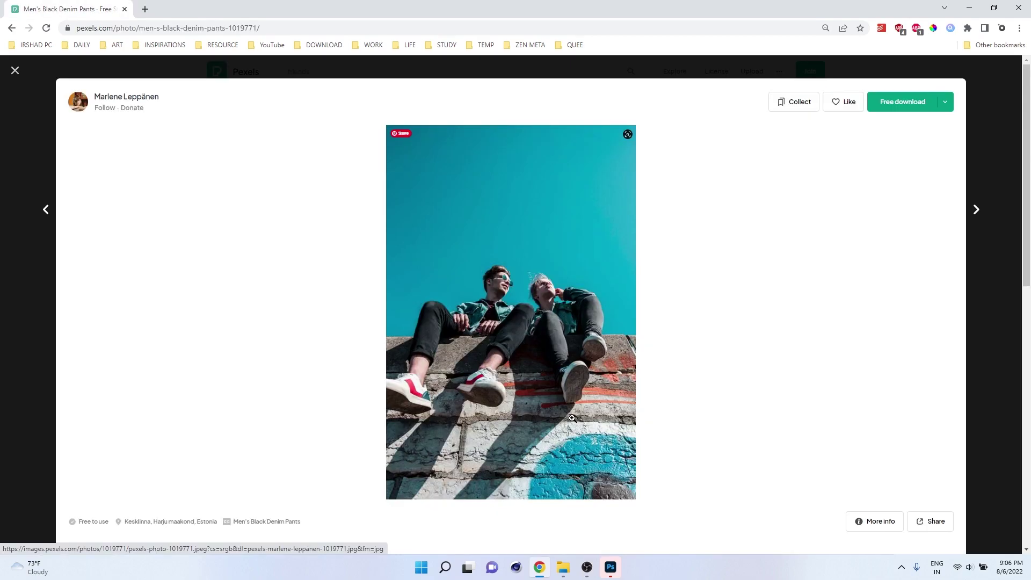
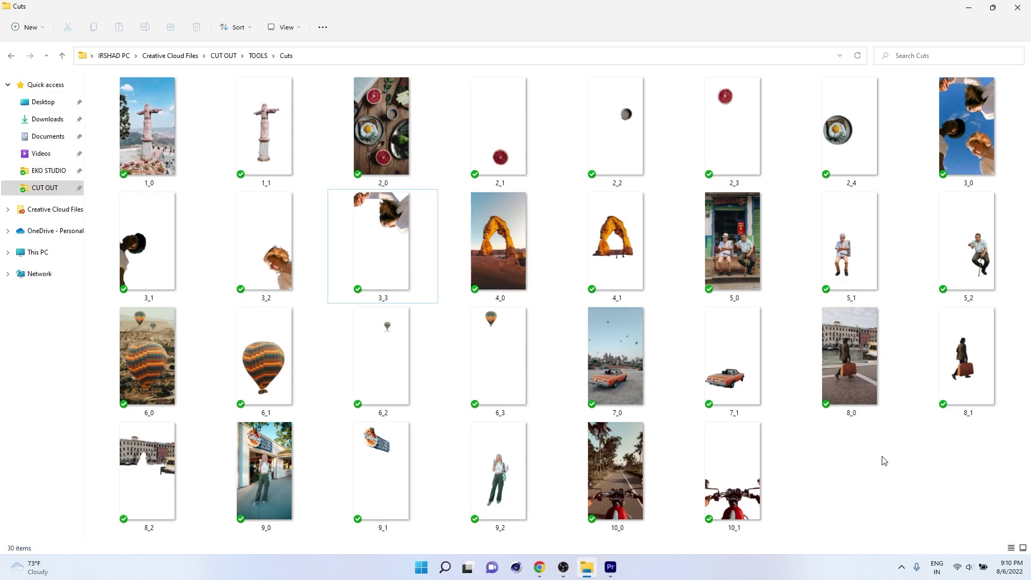
Import images 4_0 through 6_3 from the Cuts folder into the Premiere Pro project and enlarge the project's media area
click(952, 183)
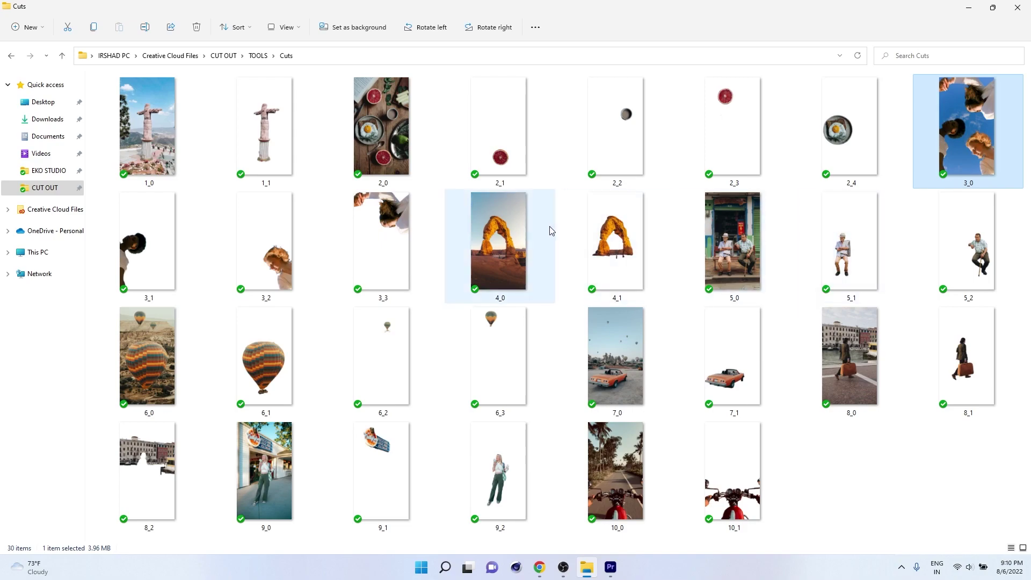
shift+click(362, 253)
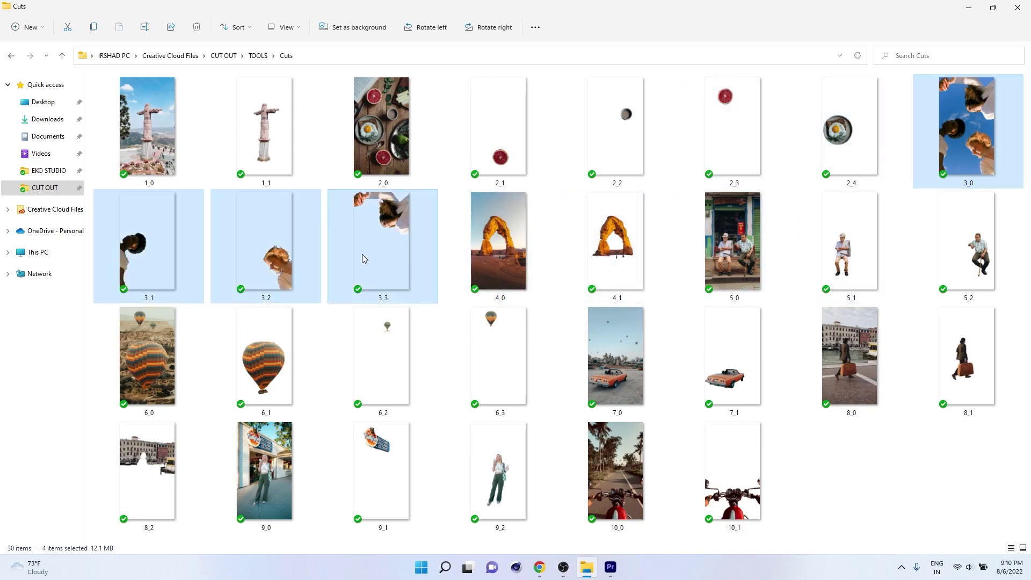
drag(405, 264, 112, 453)
key(alt+Tab)
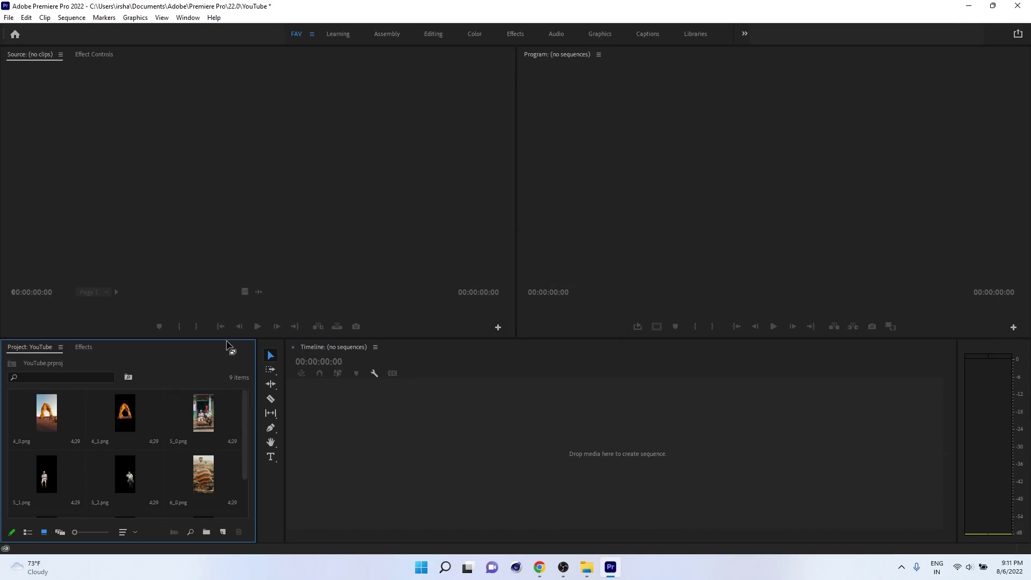
drag(227, 339, 224, 318)
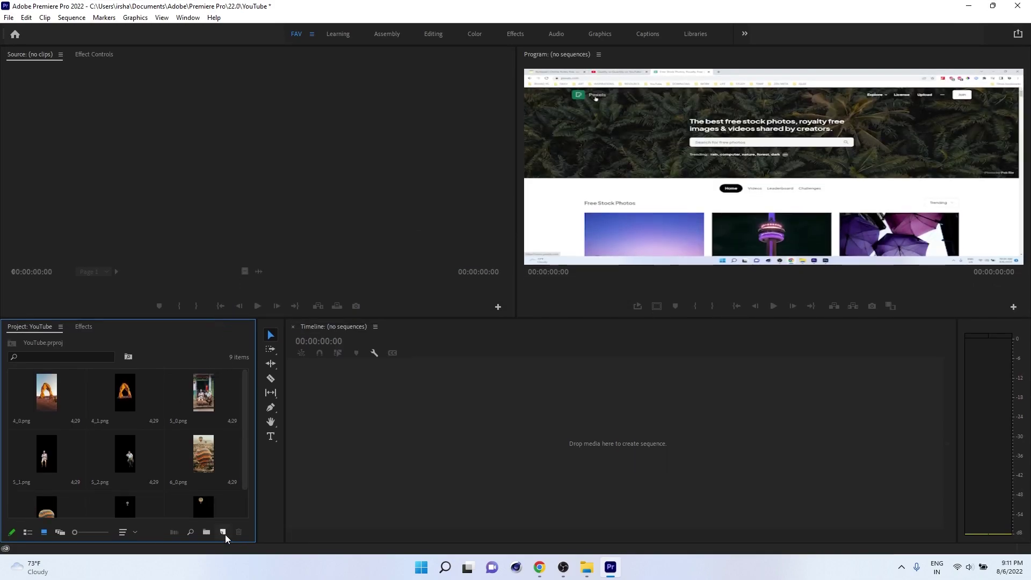
Create a new sequence named Cuts with a frame size of 1080 horizontal by 1920 vertical
click(224, 531)
click(257, 428)
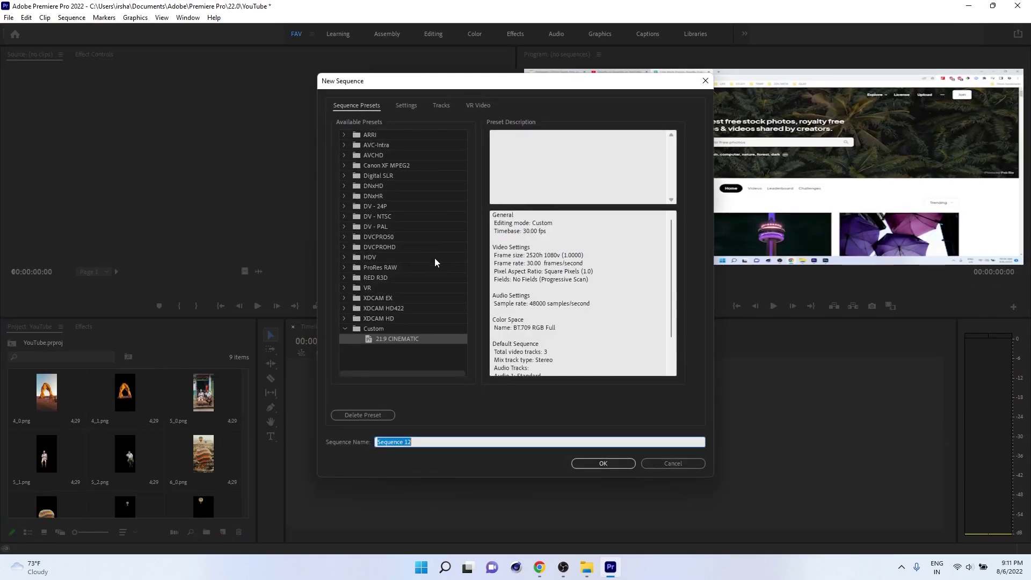
click(406, 106)
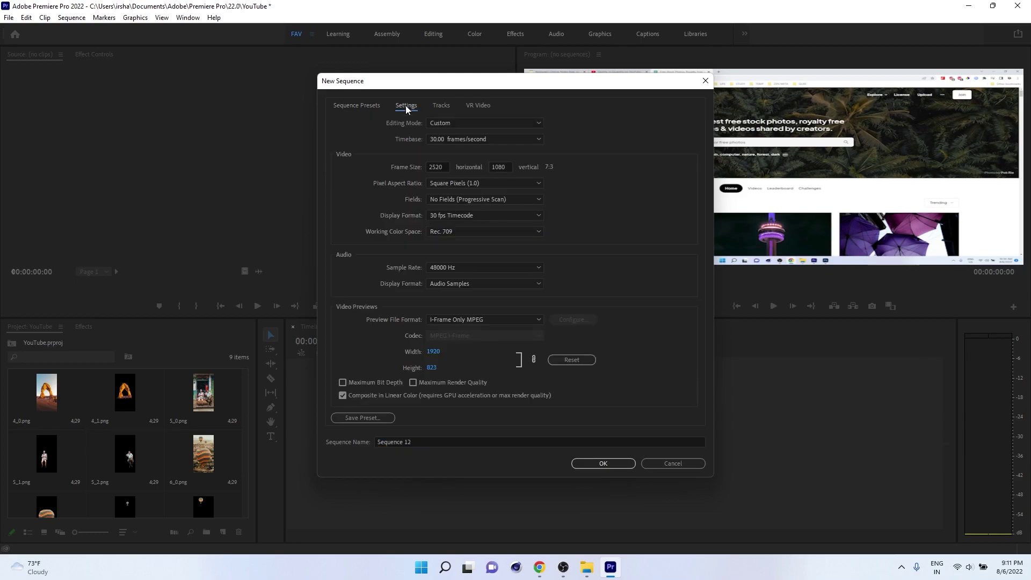
click(438, 167)
text(1080)
click(509, 166)
text(1)
click(464, 442)
text(Cut)
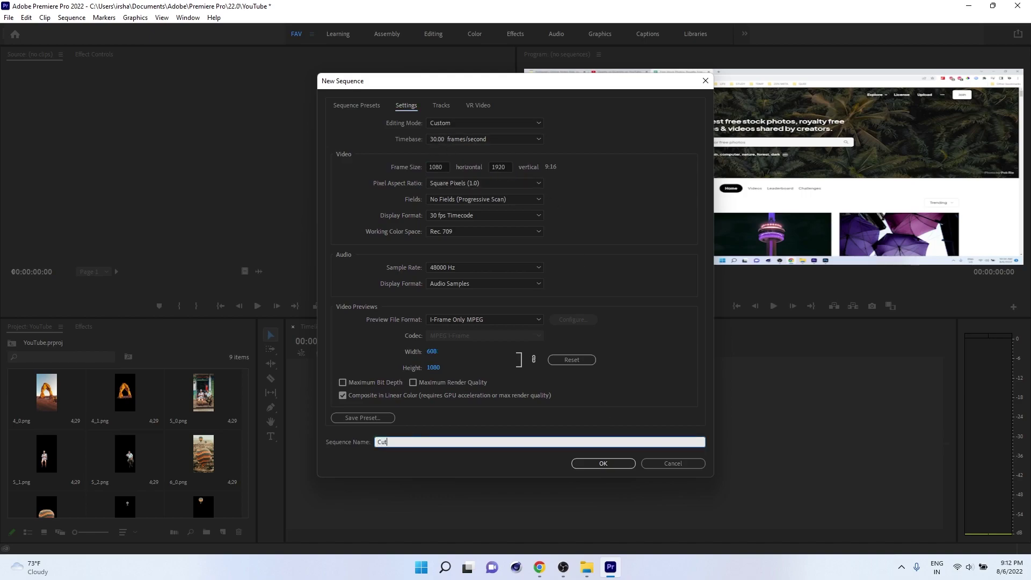
text(s)
key(Return)
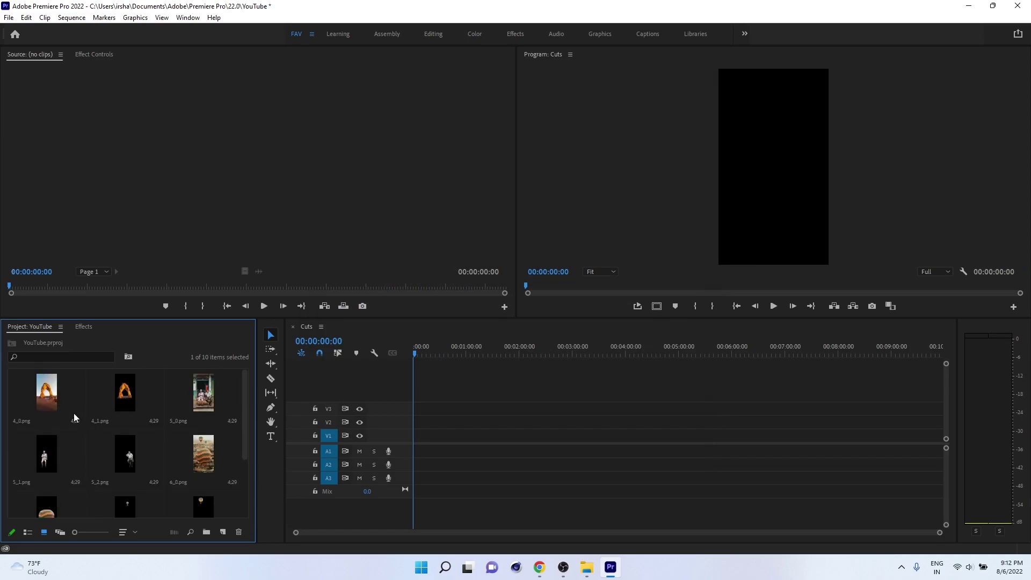
Place 4_0.png at the start of track V1 in the Cuts sequence and set the playhead to 00:00:01:01
click(45, 402)
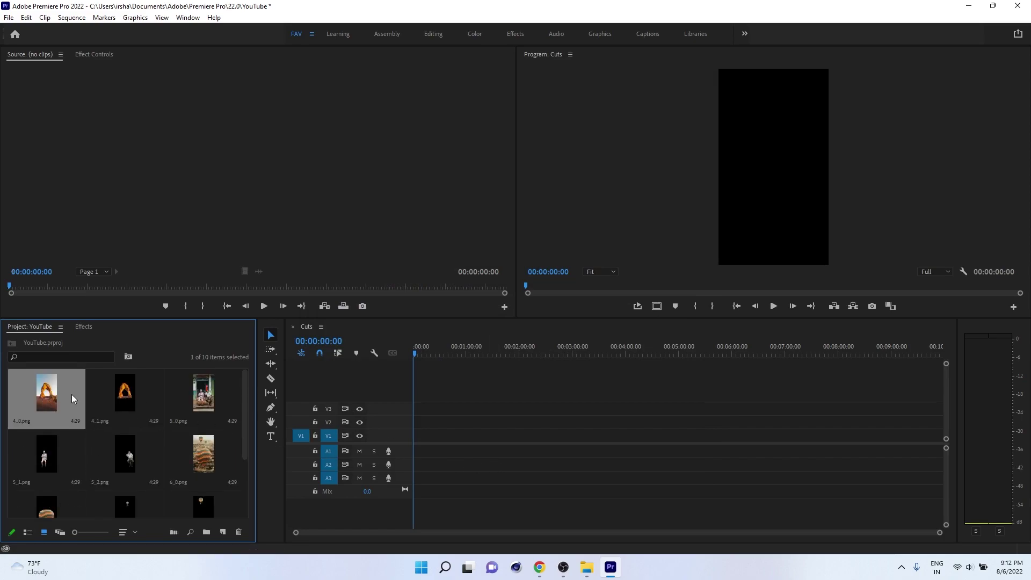
scroll(110, 430, down, 2)
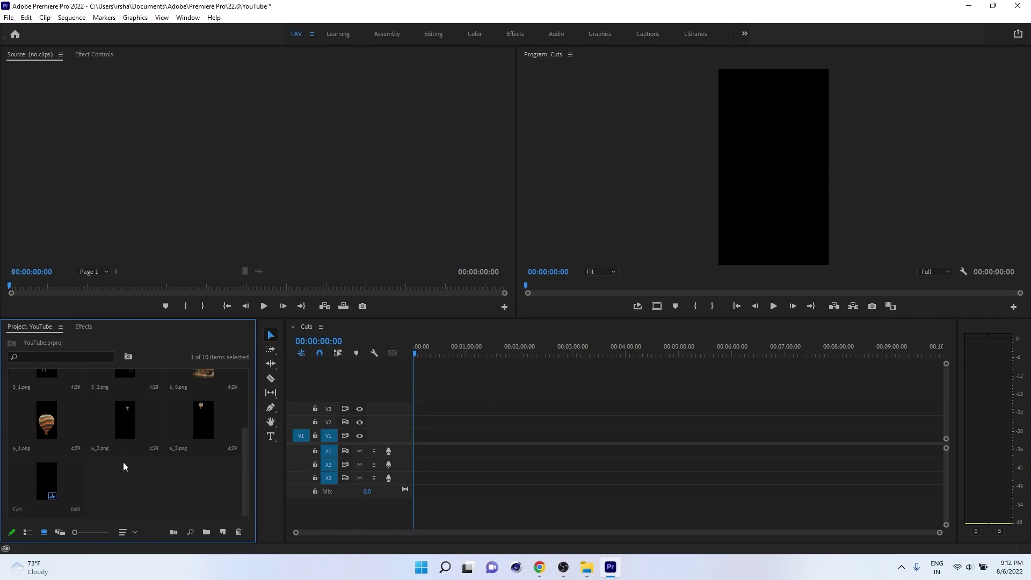
scroll(124, 466, up, 2)
drag(45, 401, 454, 410)
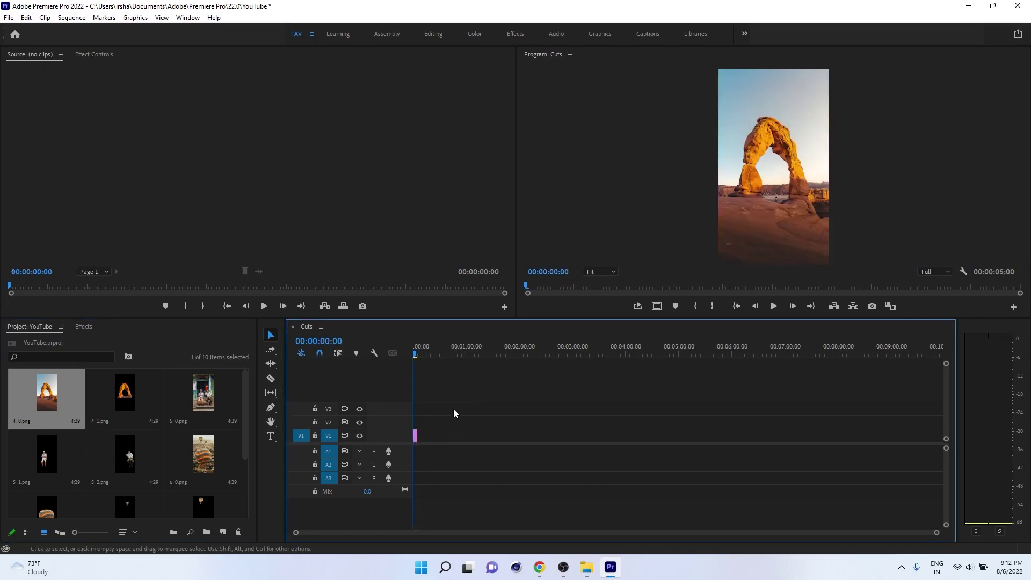
key(=)
key(=)
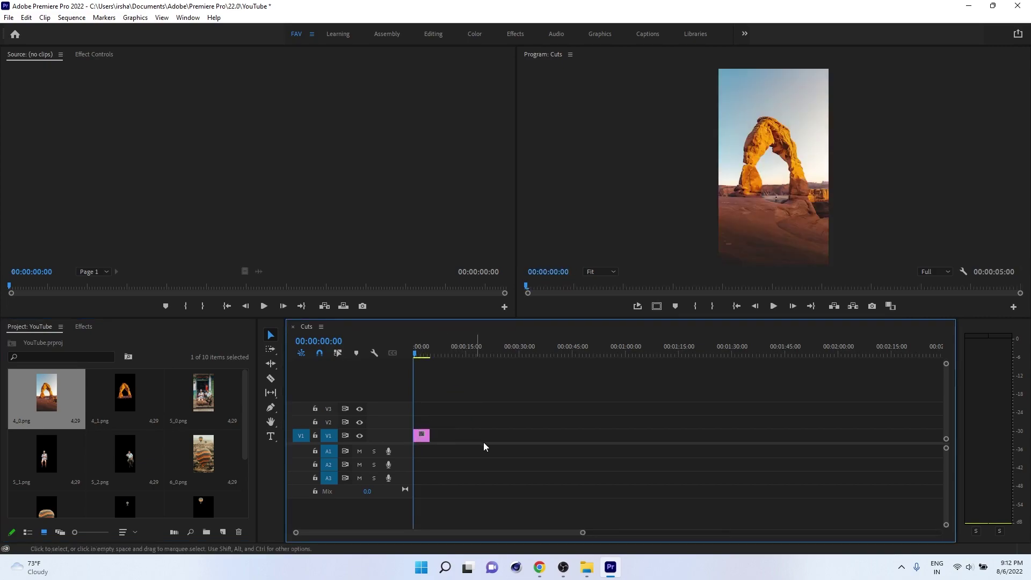
key(=)
key(=)
key(=)
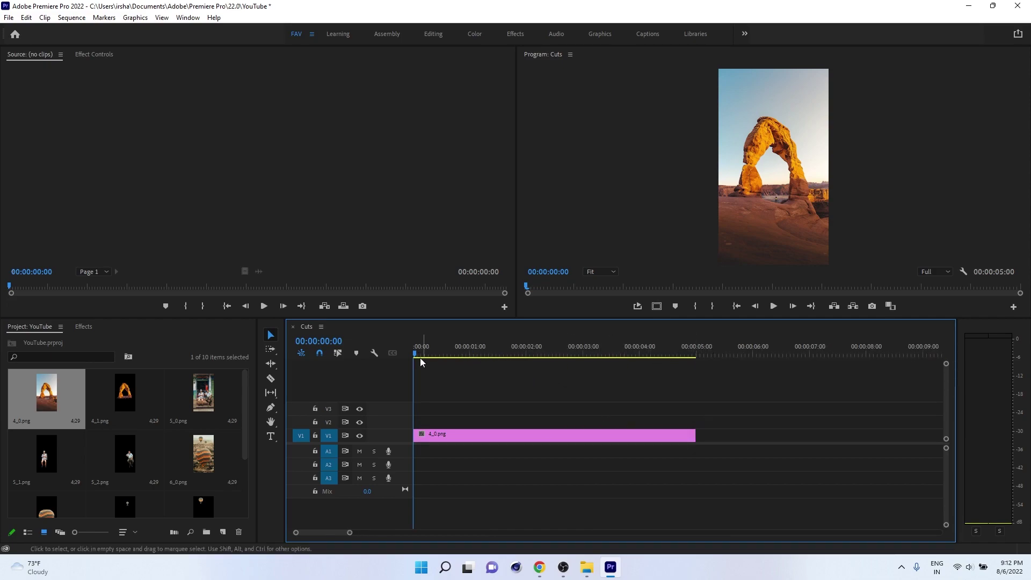
drag(416, 356, 472, 361)
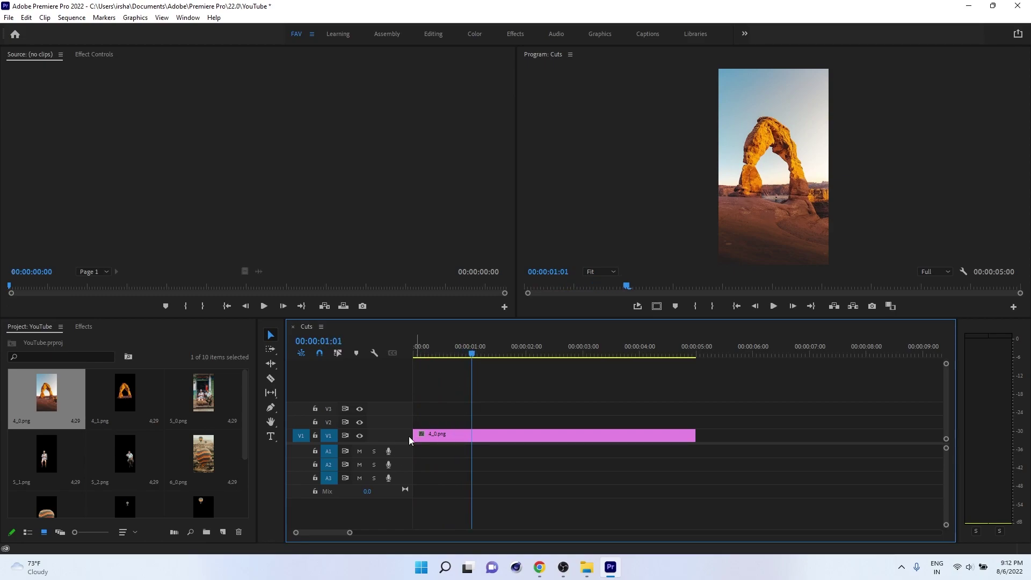
drag(407, 444, 405, 469)
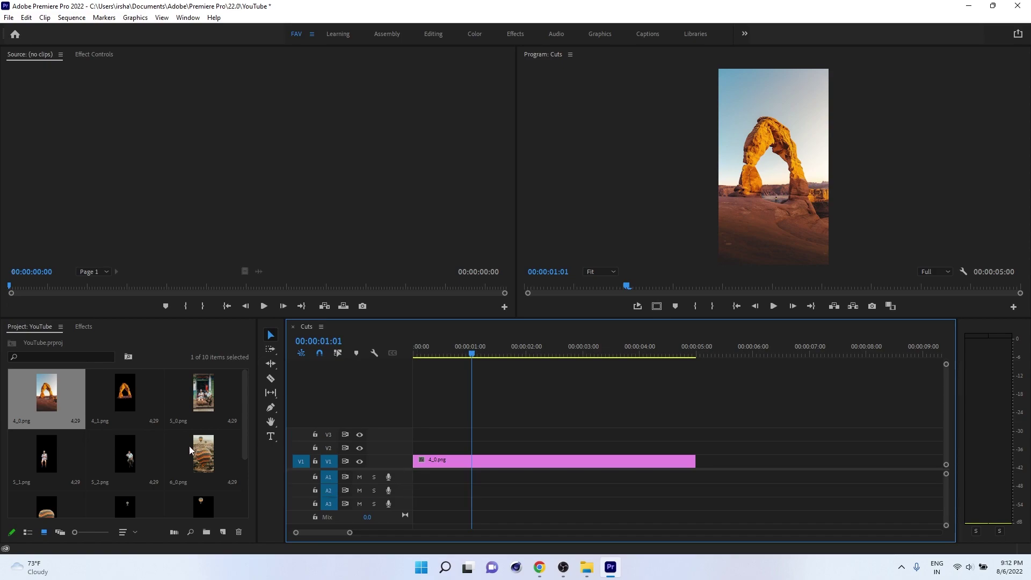
Preview the full balloon photo 6_0.png and its cut-outs 6_1, 6_2 and 6_3 in the source monitor
scroll(189, 450, down, 2)
click(199, 430)
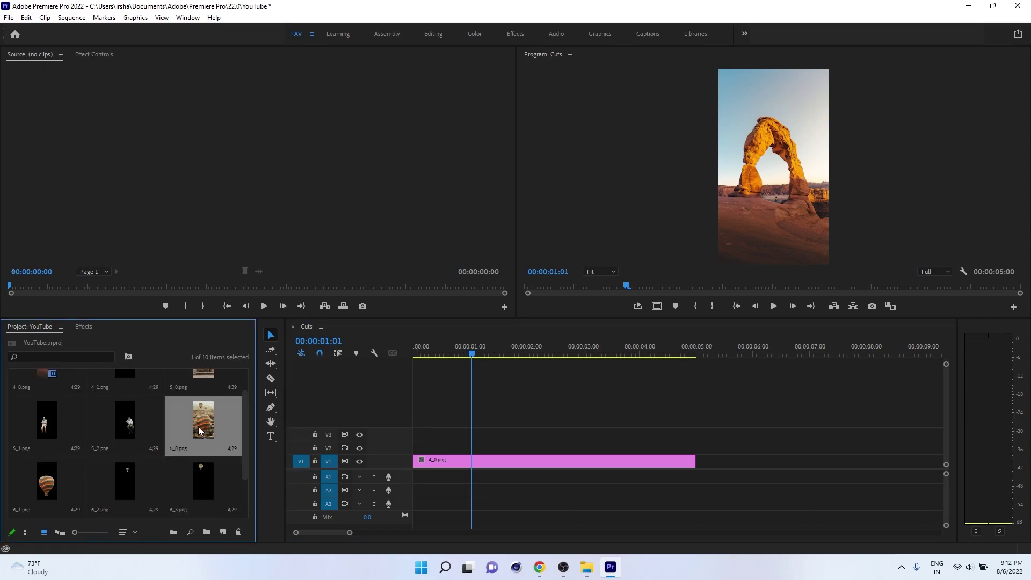
shift+click(206, 479)
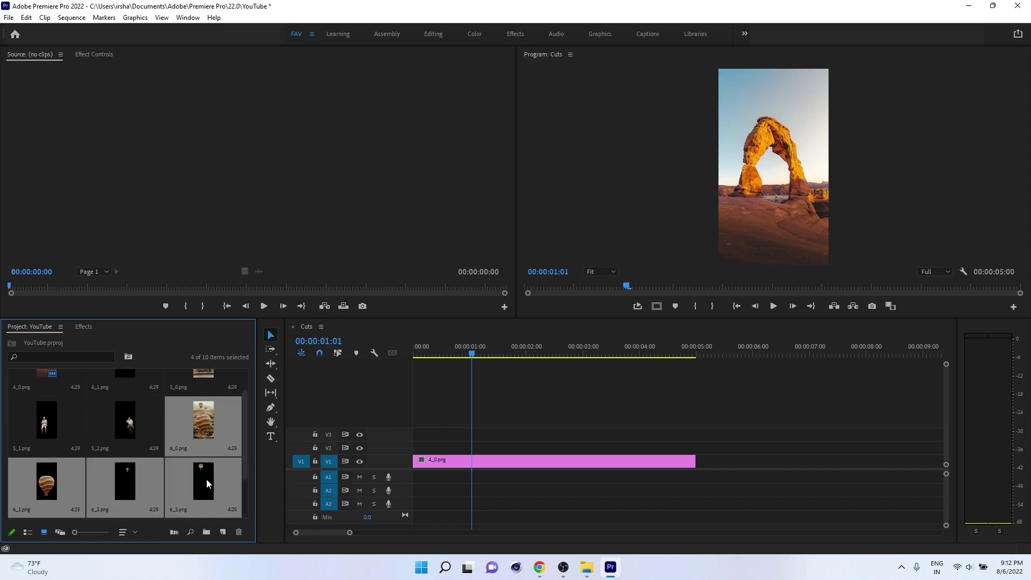
click(137, 424)
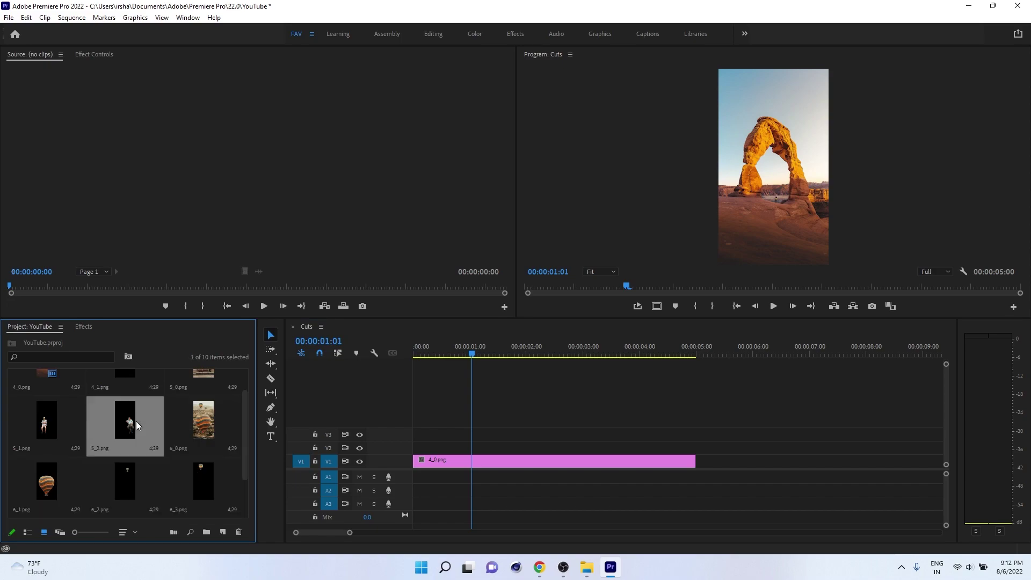
double_click(212, 425)
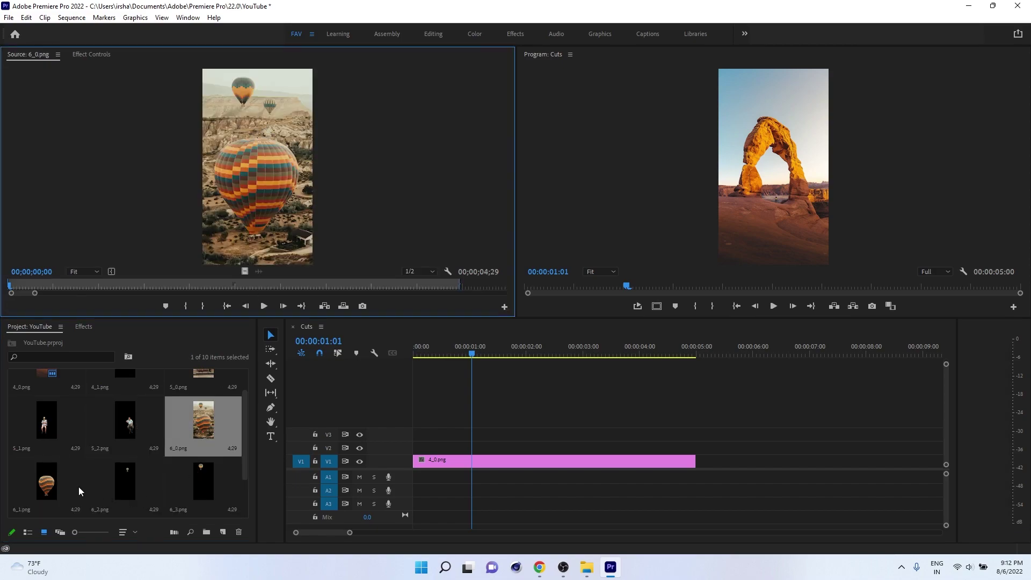
double_click(46, 478)
double_click(130, 481)
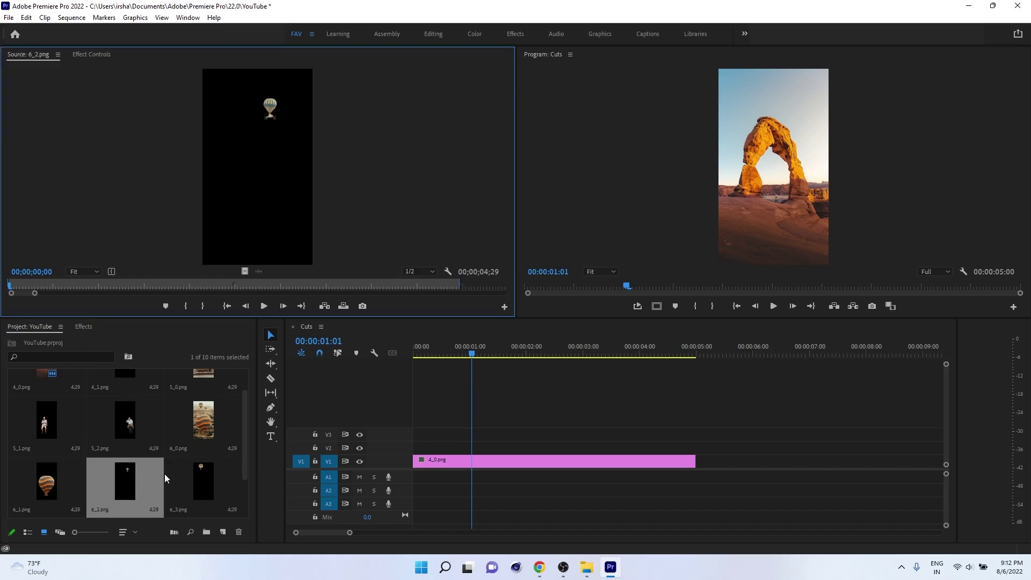
double_click(202, 476)
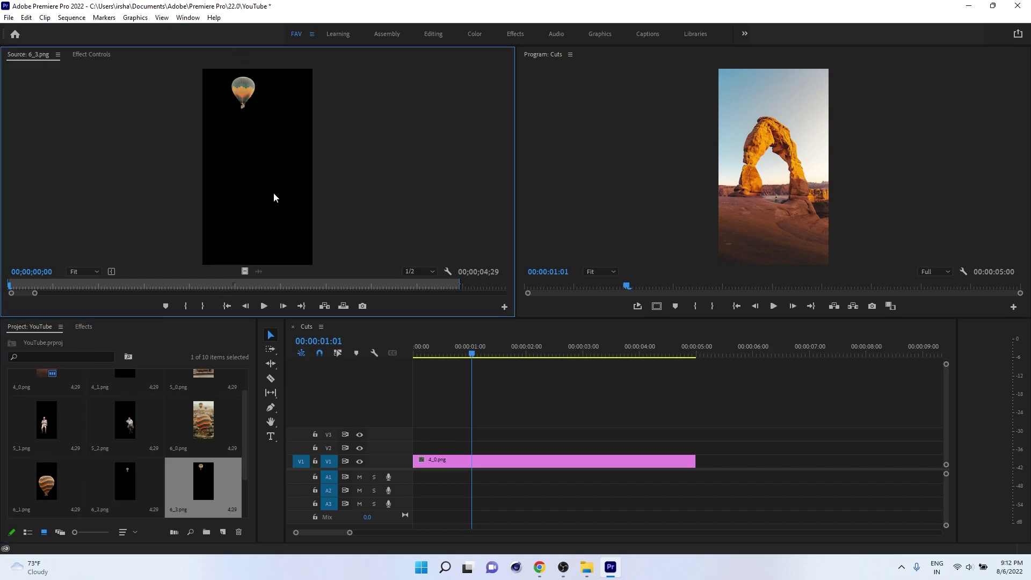
double_click(210, 446)
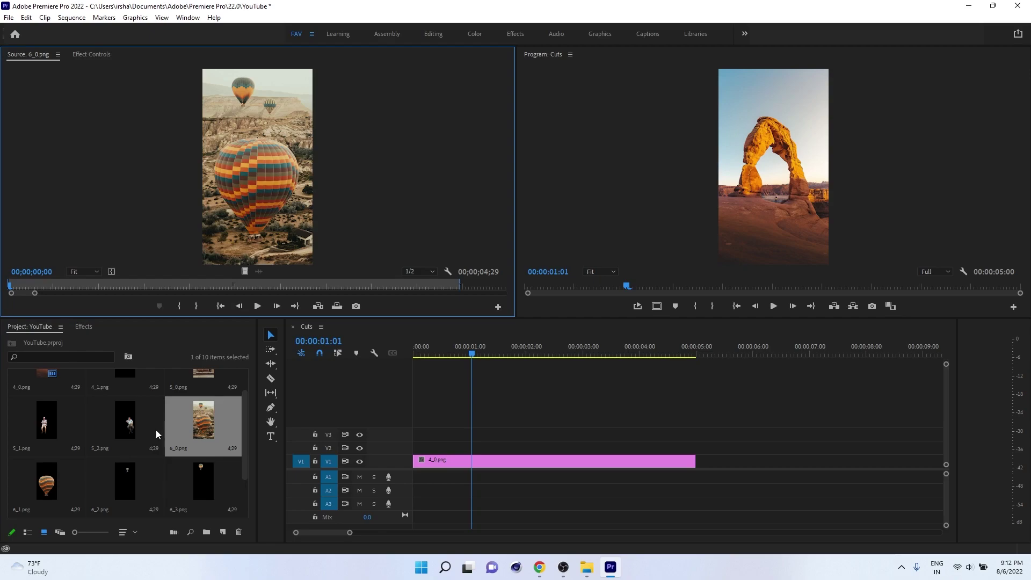
double_click(58, 495)
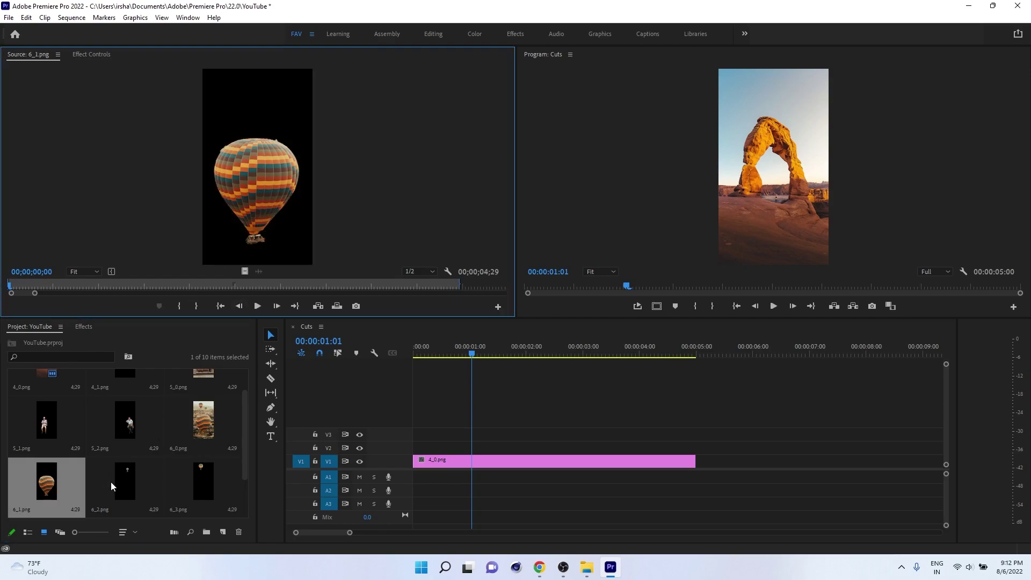
double_click(113, 485)
double_click(198, 481)
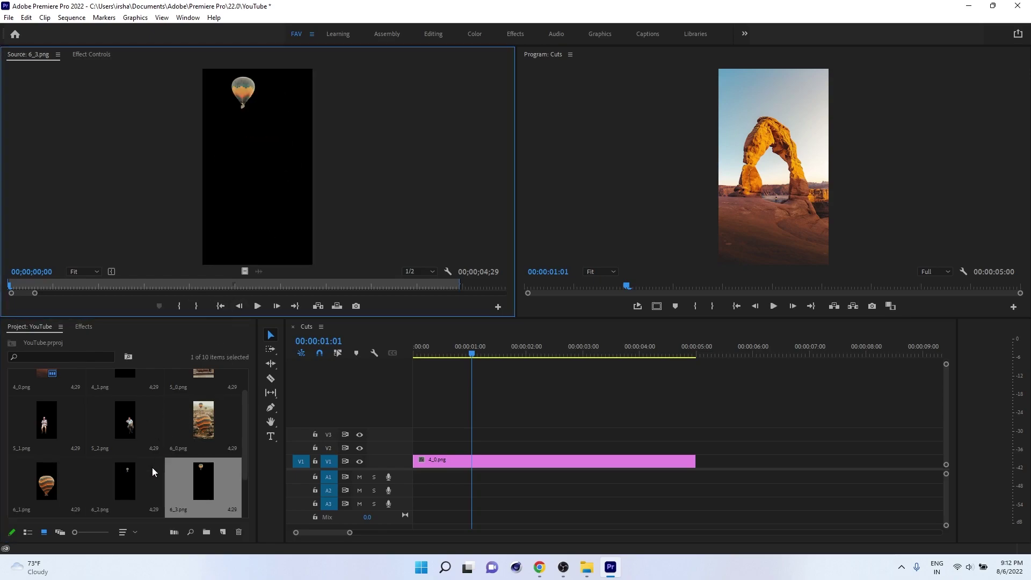
Stack 6_3, 6_2, 6_1 and 6_0 on tracks V2 to V5 with staggered starts from 00:00:01:01 to about 00:00:02:07
drag(216, 486, 481, 454)
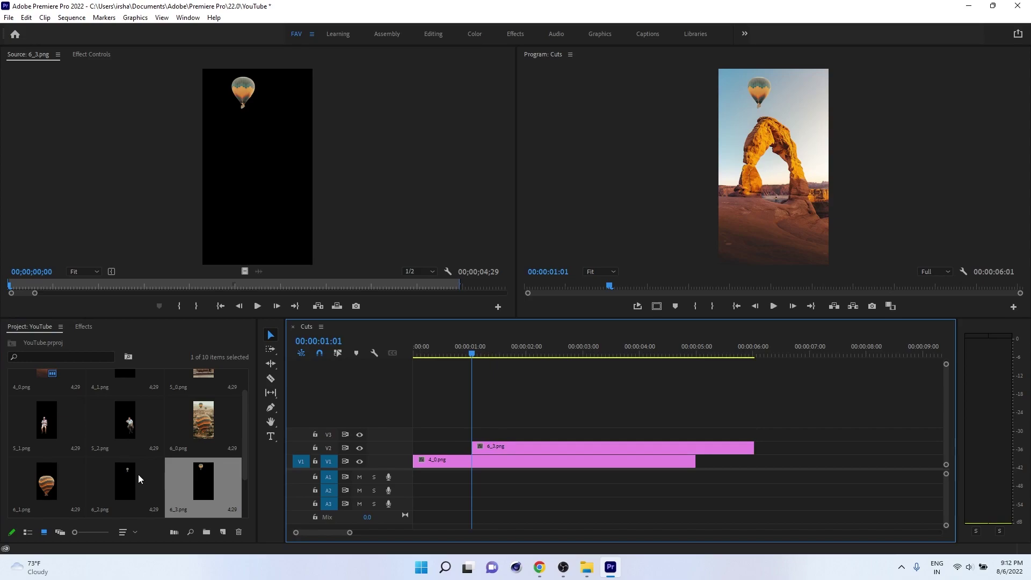
click(125, 510)
drag(330, 491, 494, 434)
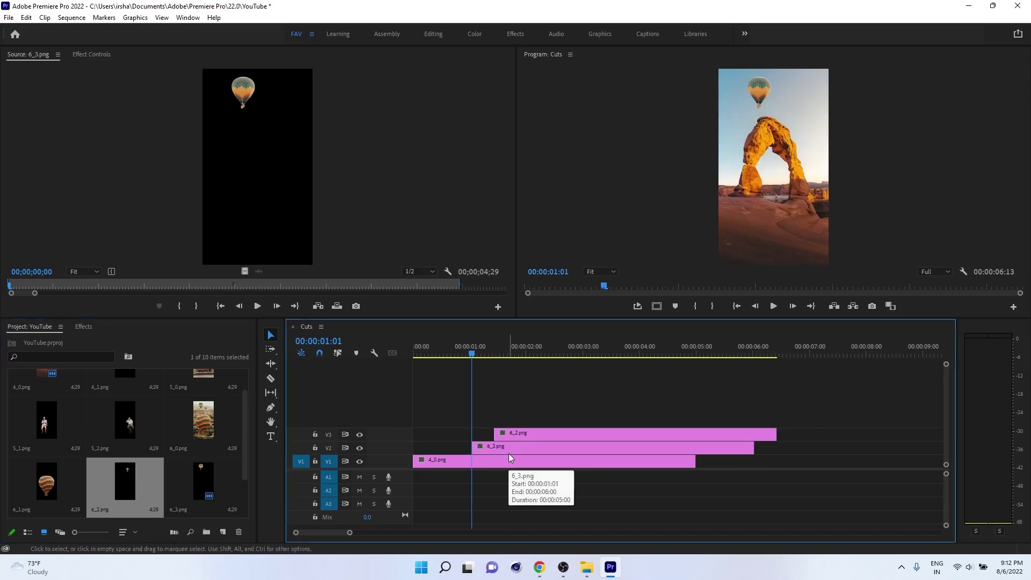
drag(539, 356, 555, 359)
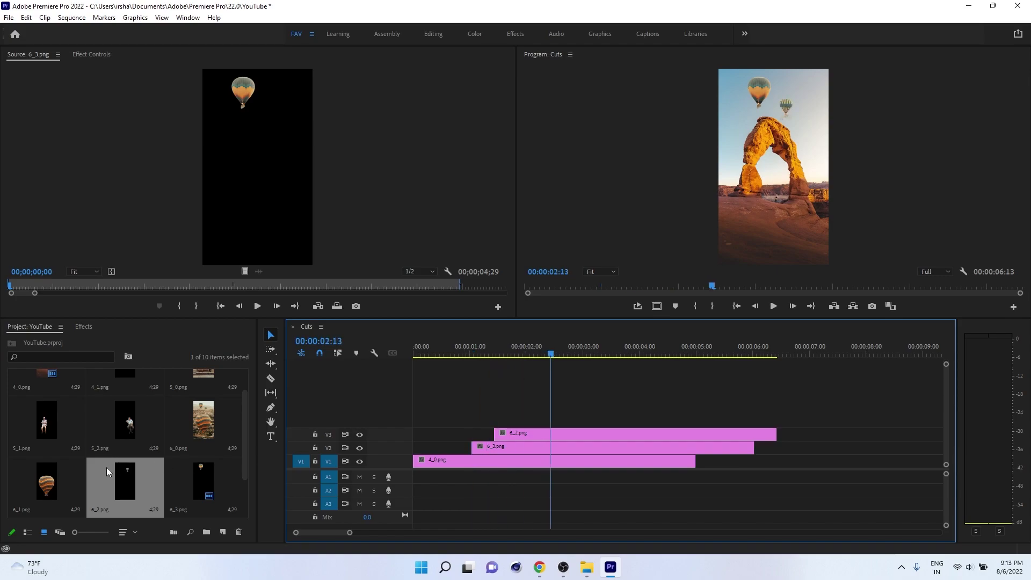
drag(59, 480, 522, 417)
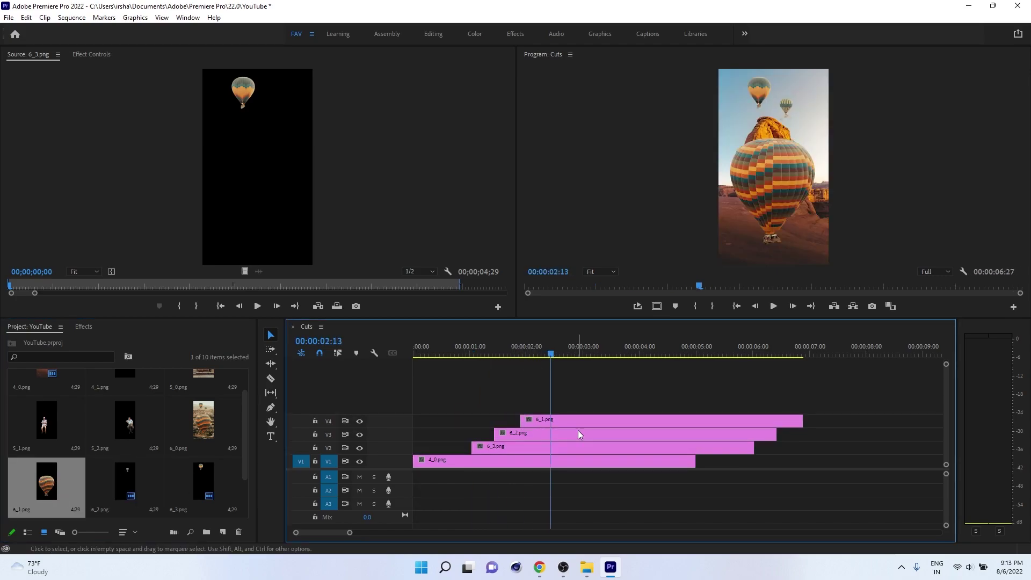
click(210, 423)
drag(202, 418, 543, 414)
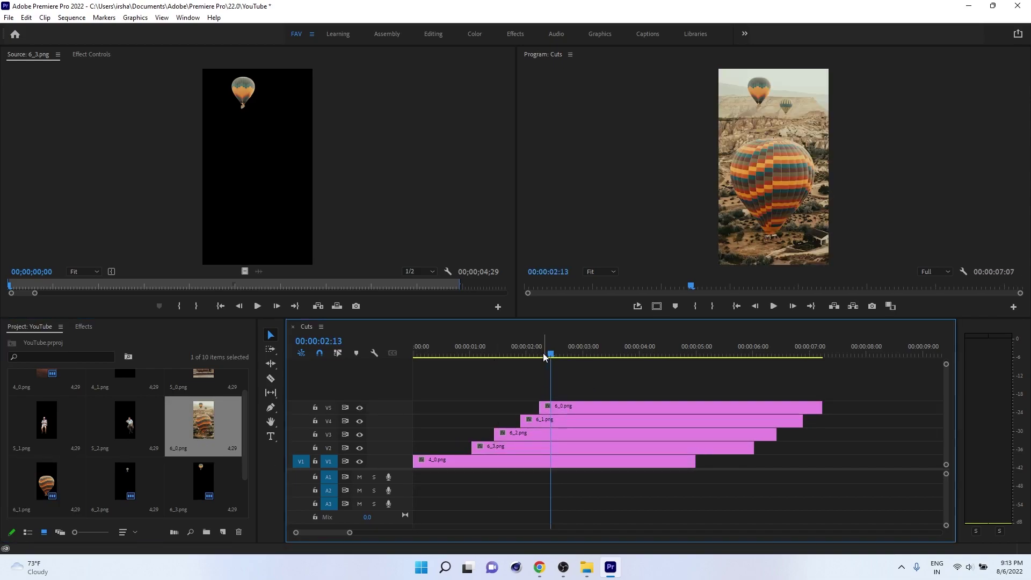
Assign the Mango label color to the four balloon clips on tracks V2 to V5
click(459, 355)
click(477, 355)
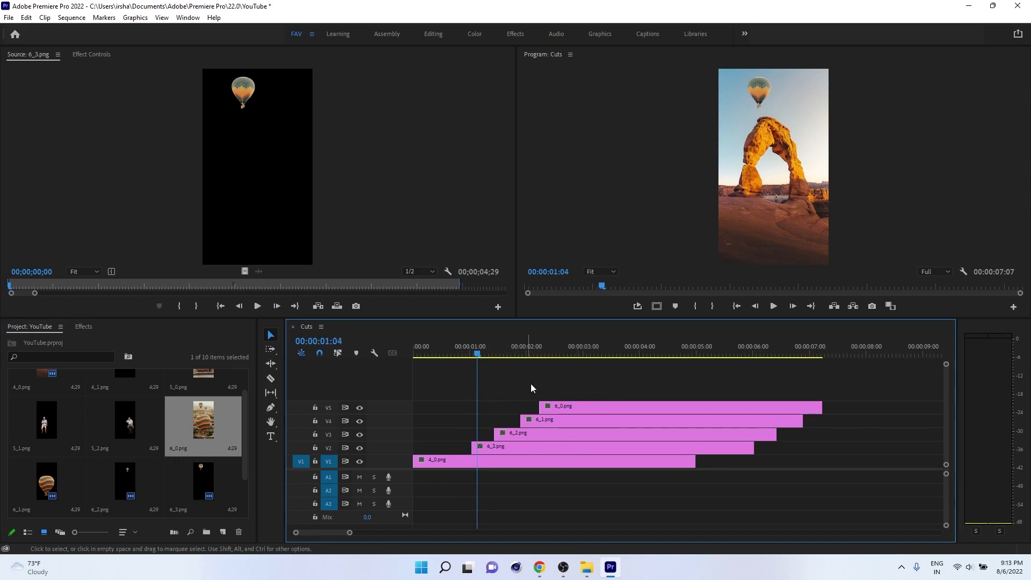
drag(590, 381, 489, 448)
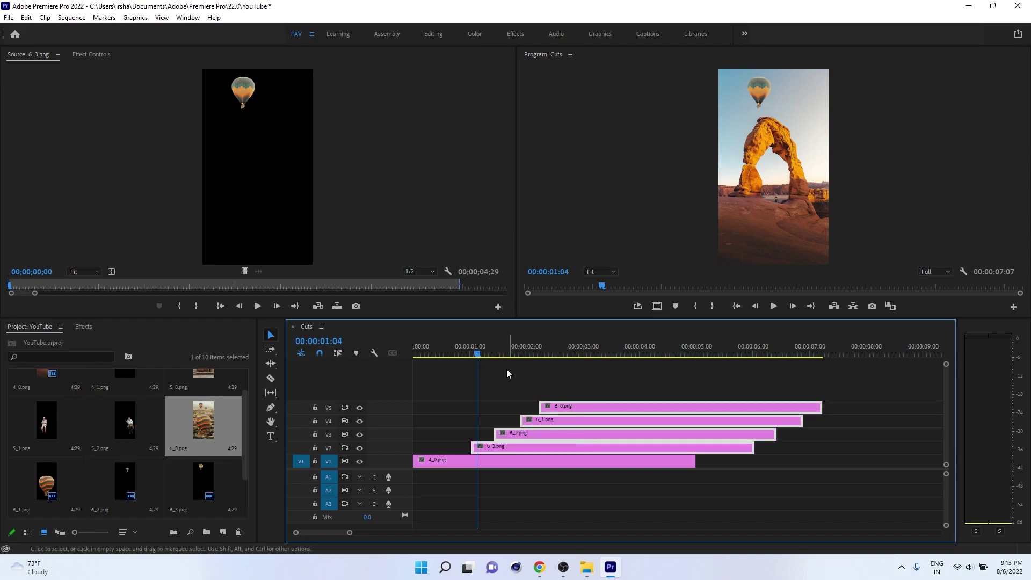
drag(486, 353, 574, 376)
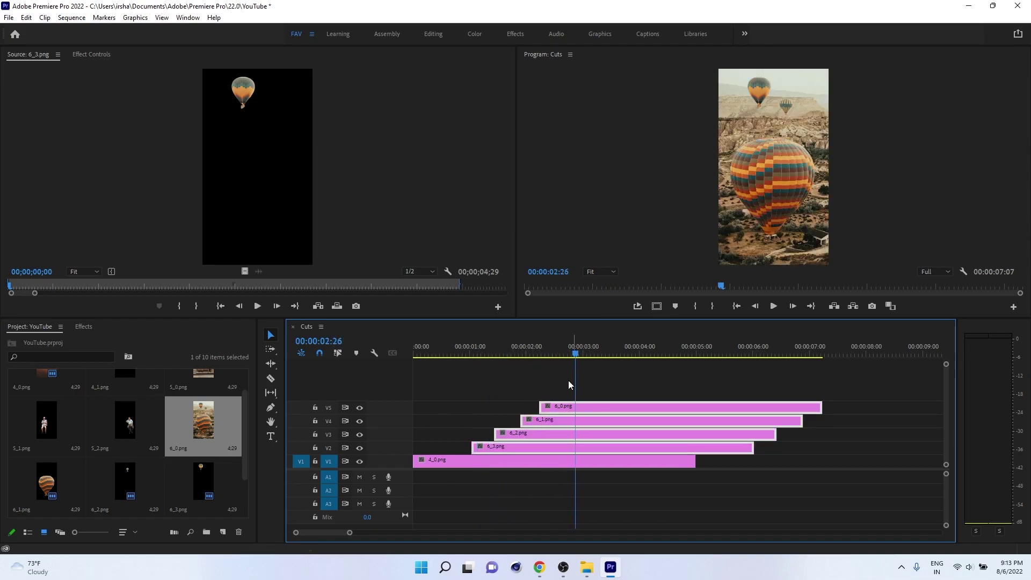
right_click(561, 407)
mouse_move(645, 339)
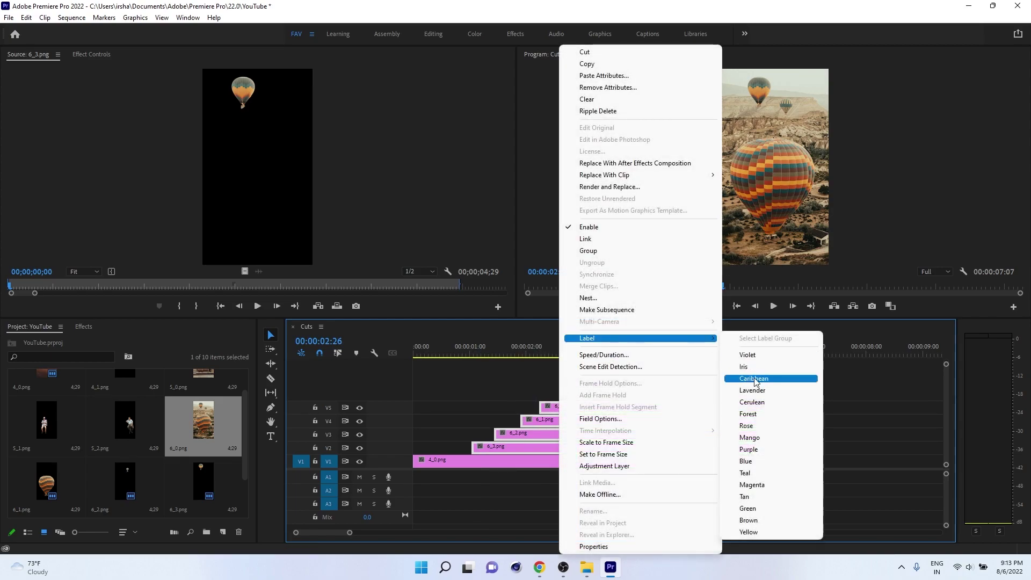
click(756, 438)
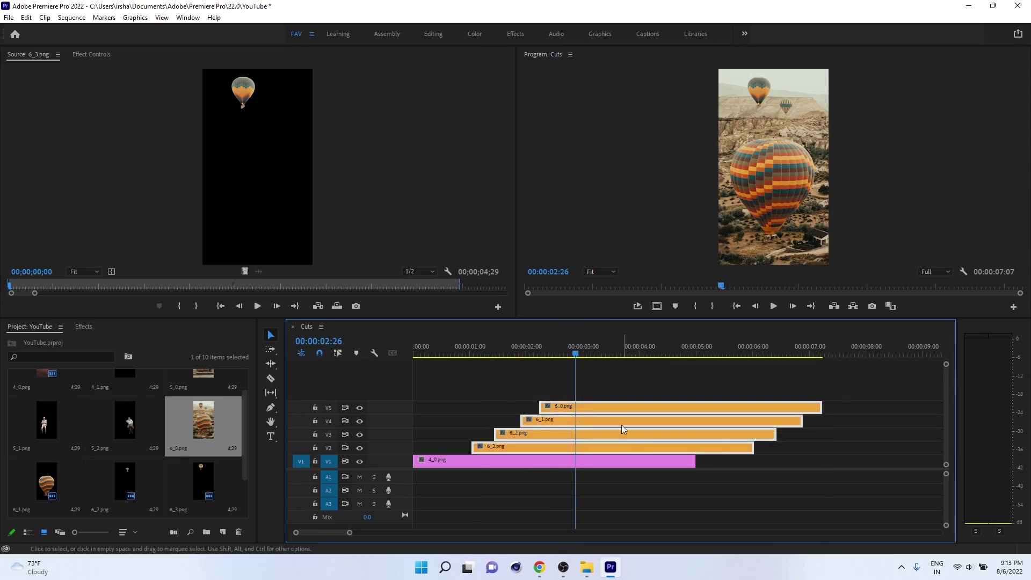
click(618, 387)
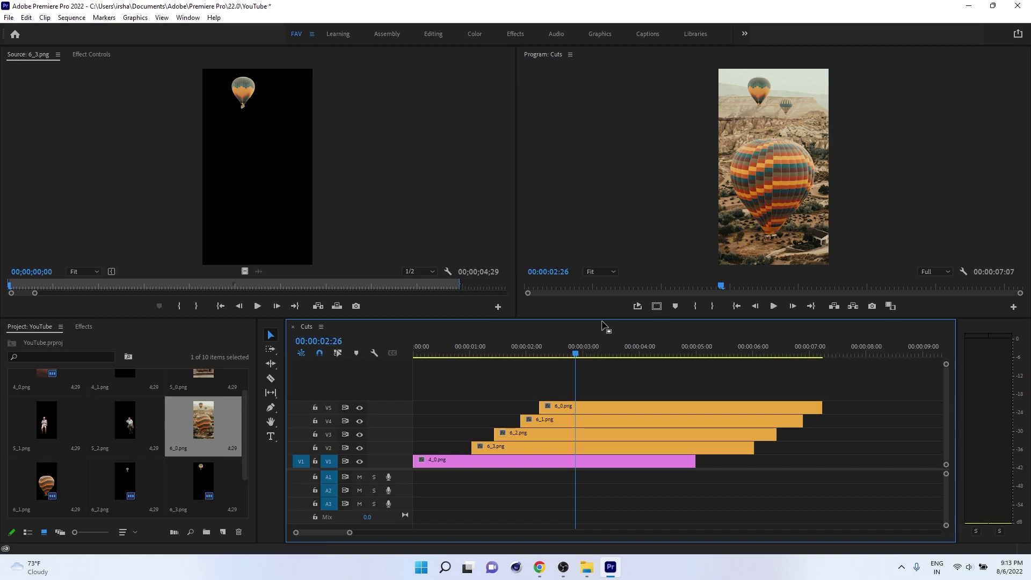
Play the sequence from the start to check the timing of the balloon clips' appearance
drag(428, 355, 575, 384)
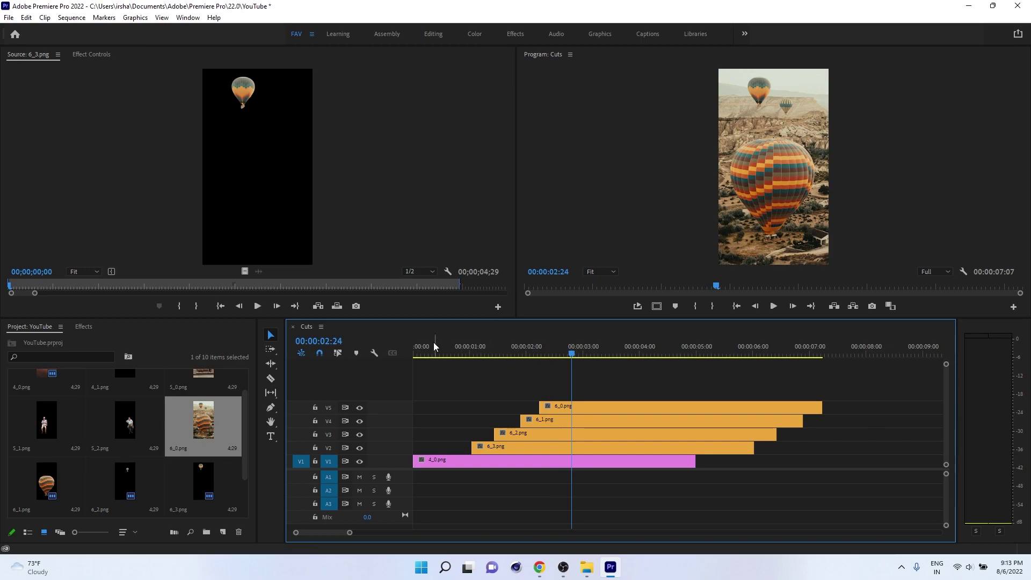
click(417, 352)
key(space)
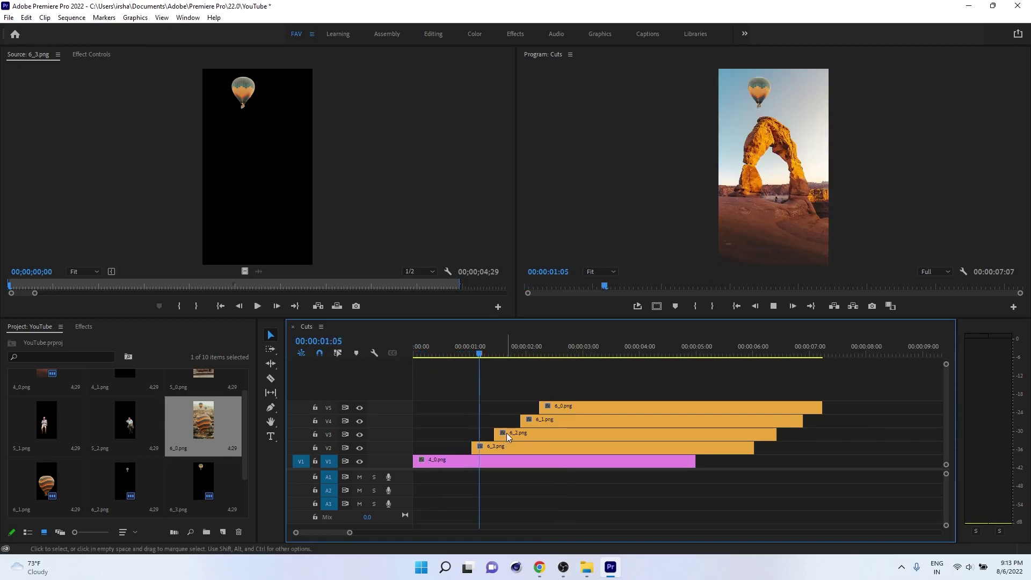
key(space)
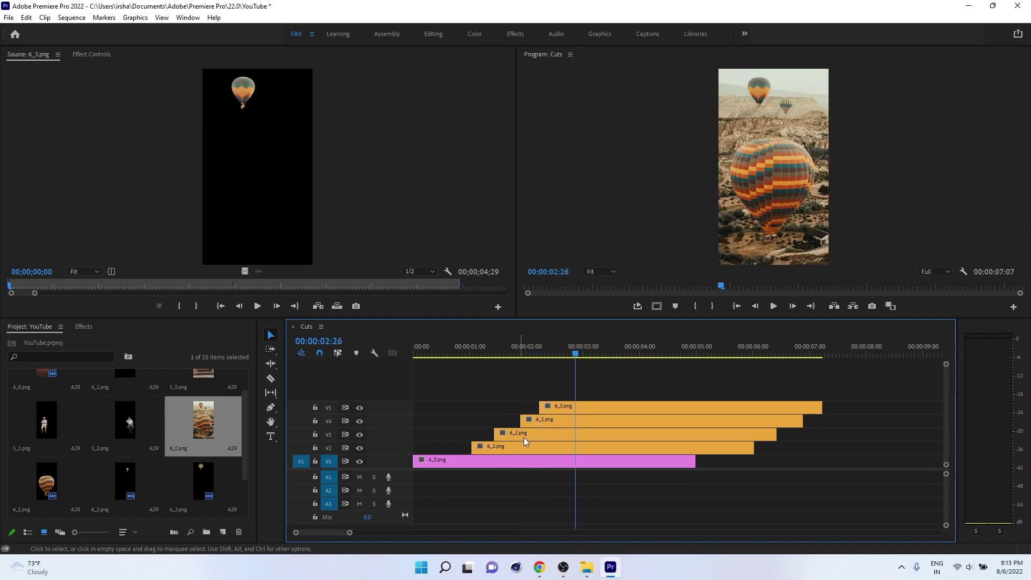
Shift 6_1.png slightly earlier to about 00:00:01:22 and 6_0.png later to about 00:00:02:18, and step back through the edit points
mouse_move(524, 420)
mouse_down()
mouse_move(514, 421)
mouse_move(516, 452)
mouse_move(514, 436)
mouse_up()
drag(561, 411, 582, 413)
key(Up)
key(Up)
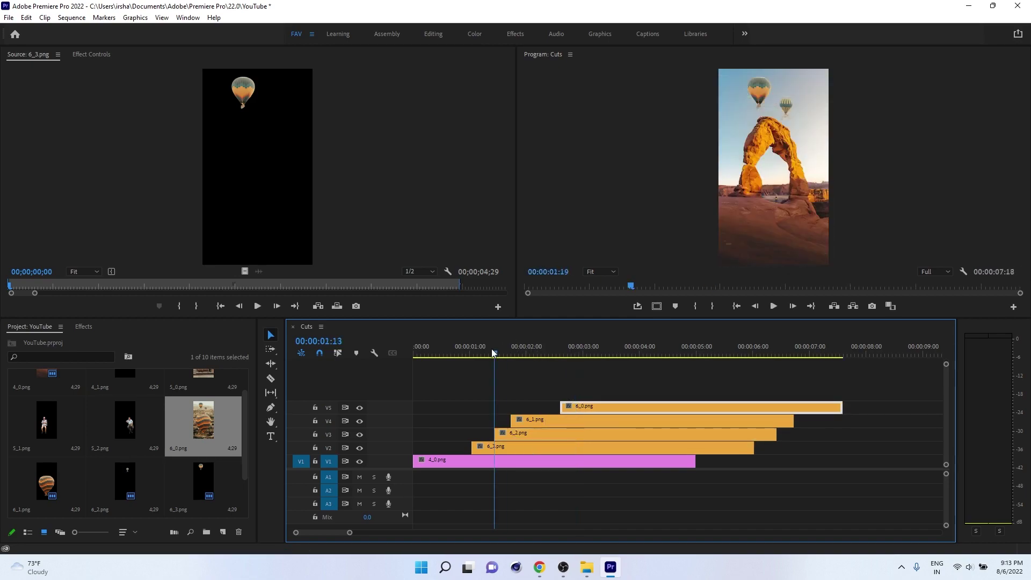
Preview the balloon clips' timing, move 6_0.png on V5 earlier to start at about 00:00:02:07, and check the new timing
key(space)
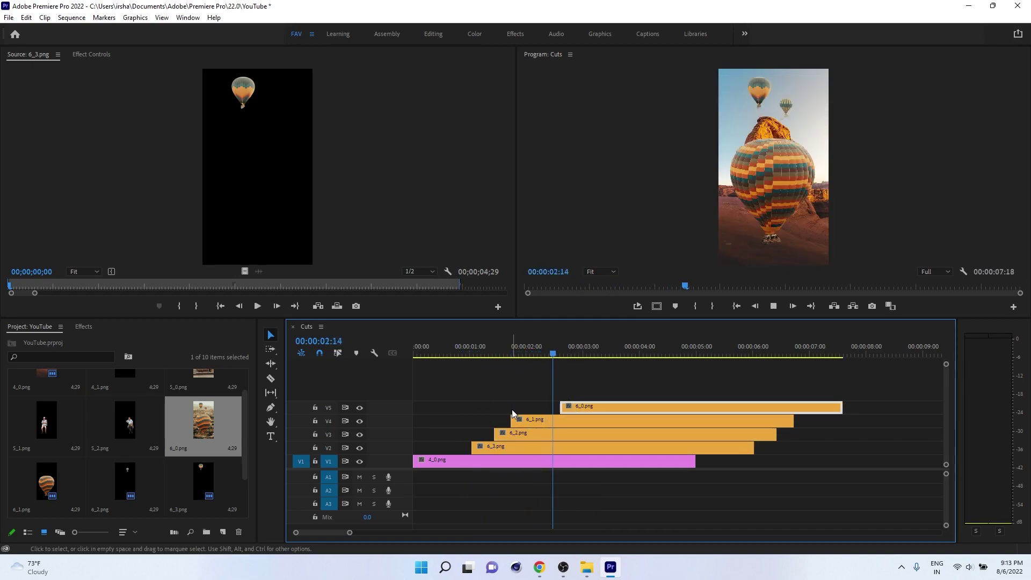
key(space)
drag(585, 410, 565, 413)
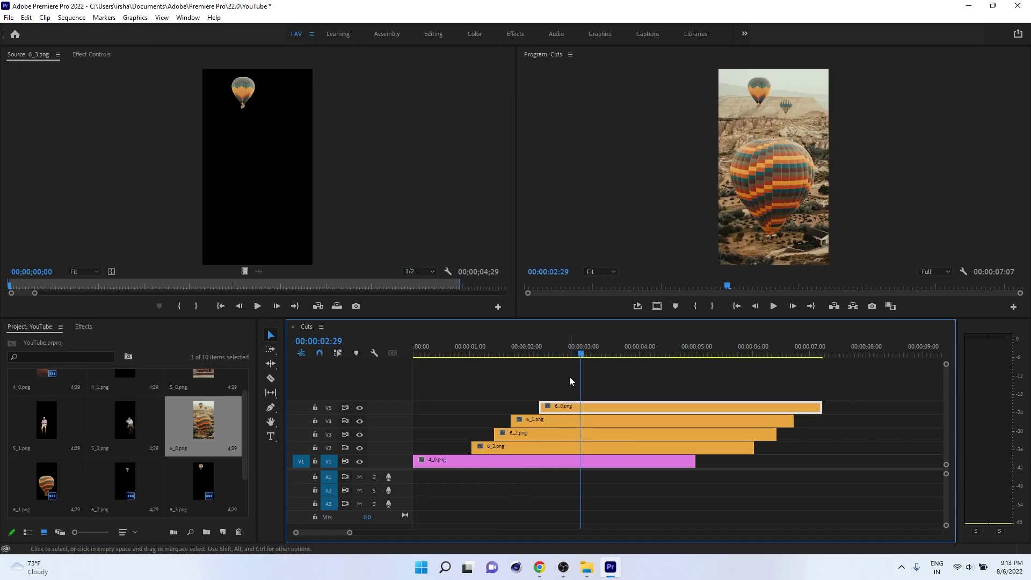
drag(543, 354, 553, 353)
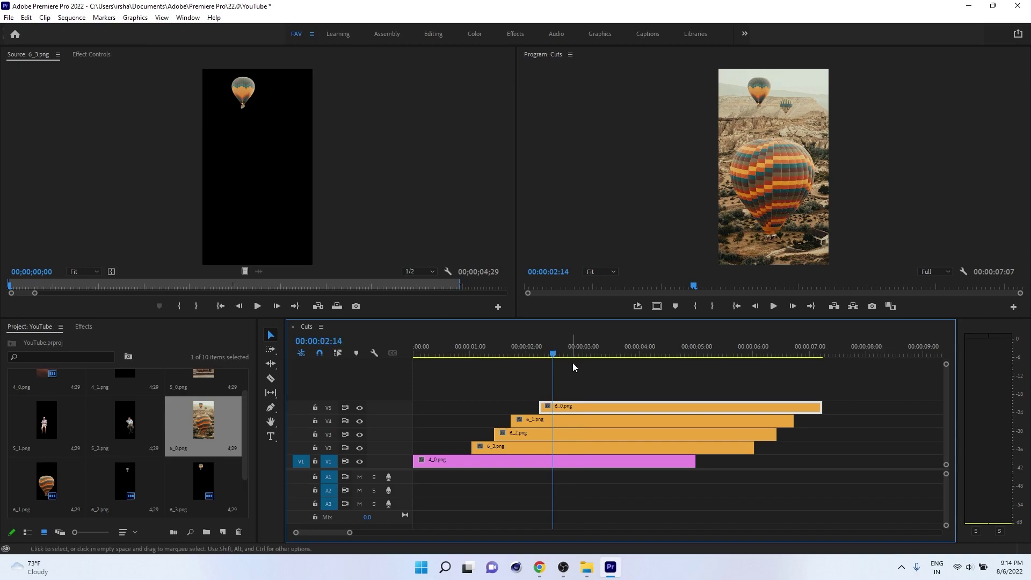
Cut all five stacked clips at 00:00:02:15 and delete everything after the cut
click(574, 377)
click(555, 353)
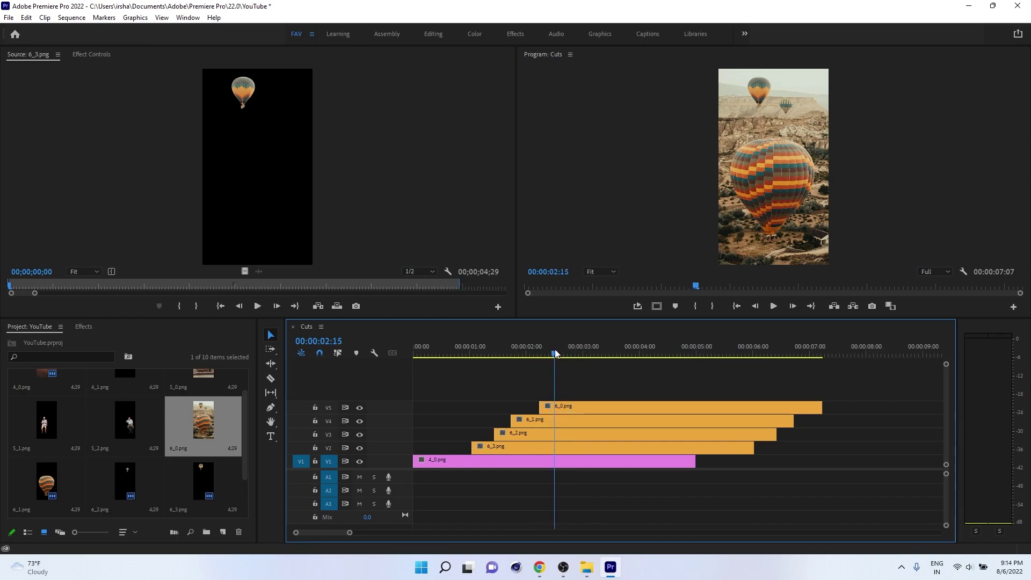
drag(567, 366, 599, 511)
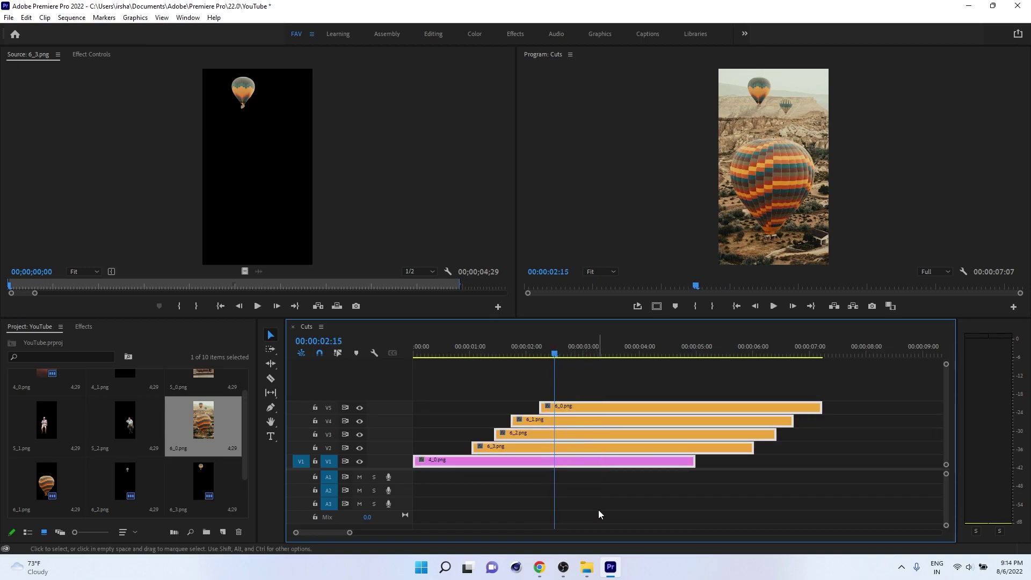
click(506, 415)
scroll(98, 458, down, 2)
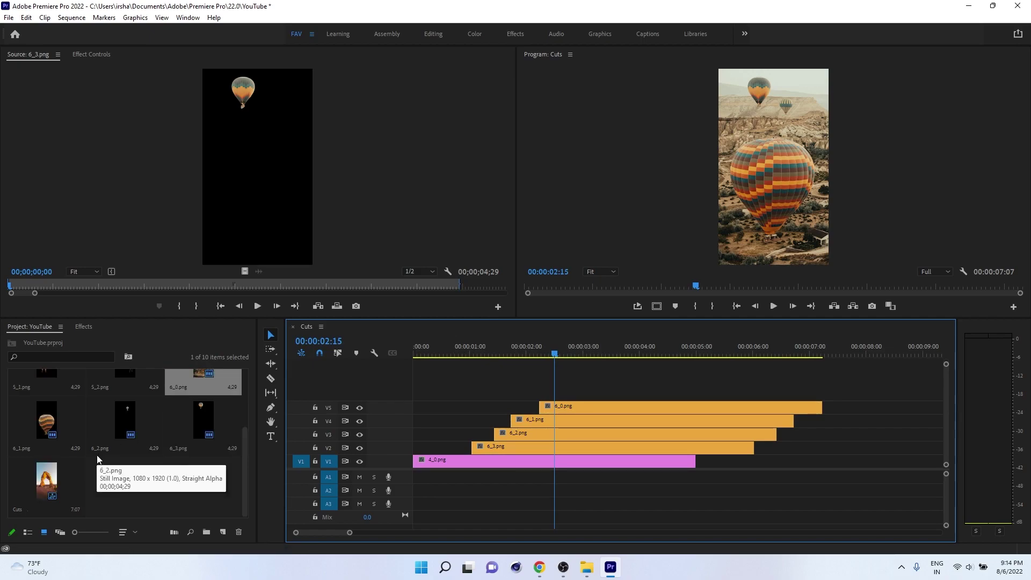
scroll(154, 457, up, 2)
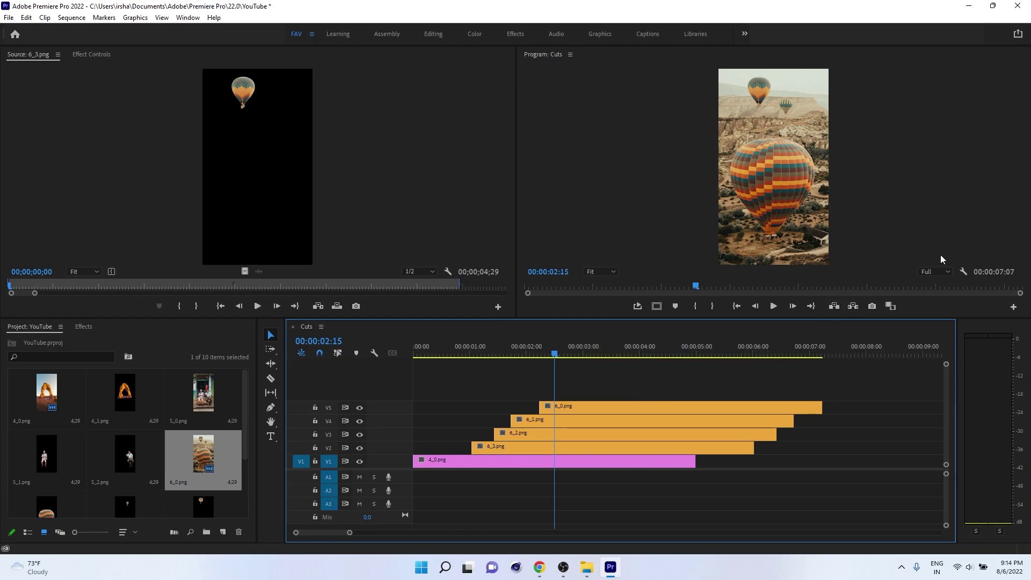
drag(595, 390, 655, 507)
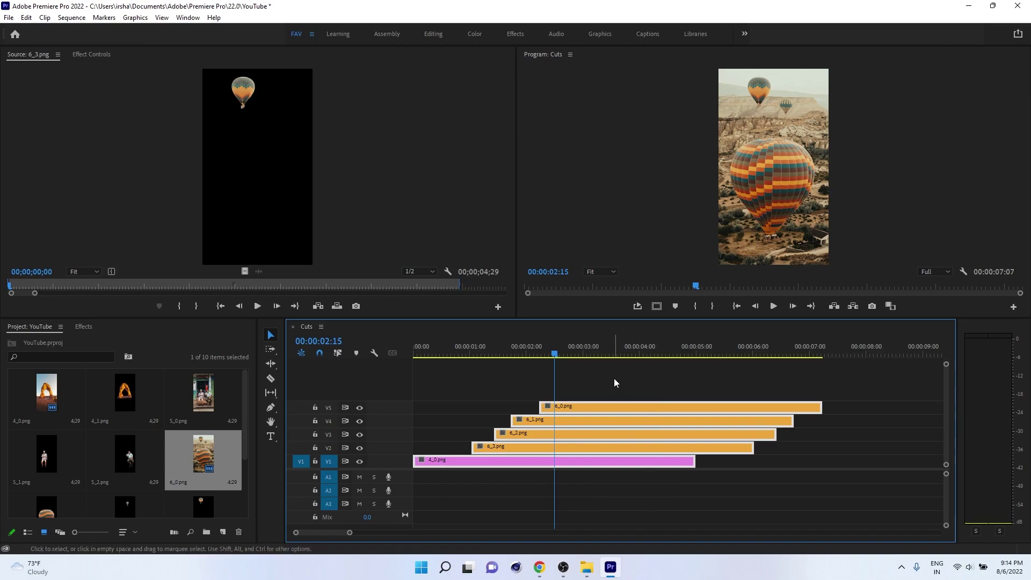
key(ctrl+k)
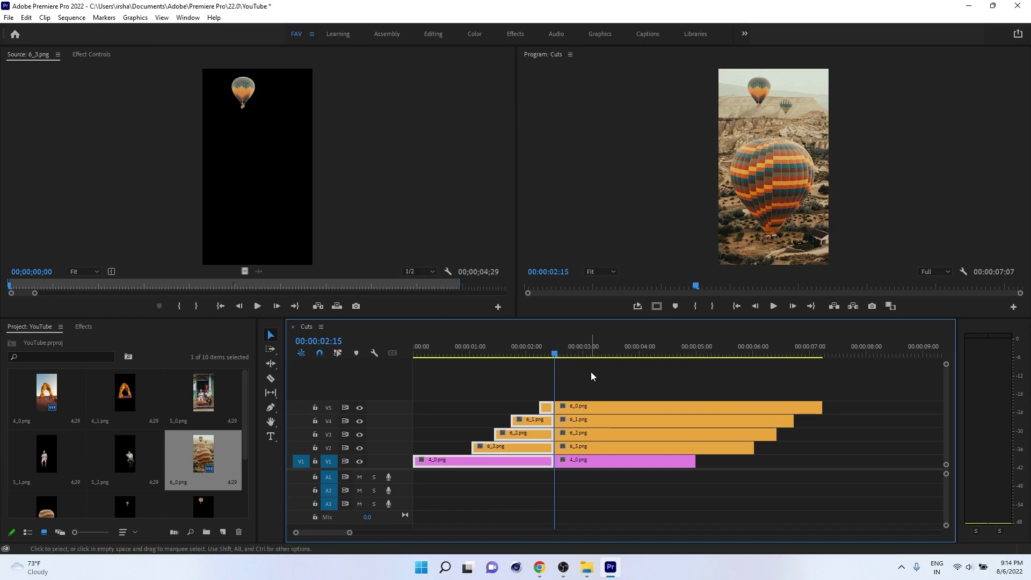
drag(591, 372, 652, 494)
key(Delete)
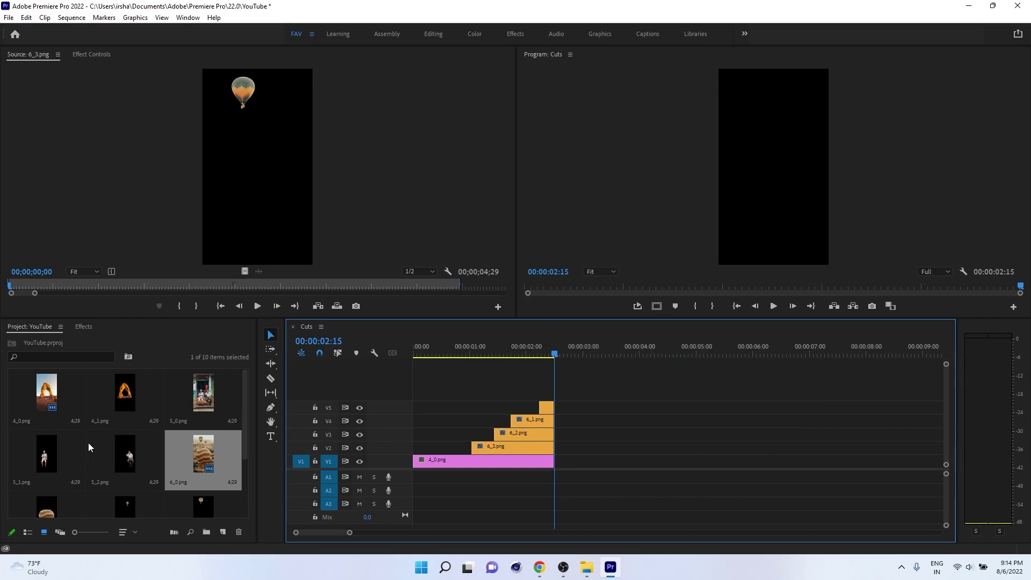
Place 5_2.png on V2 starting at 00:00:02:15 and 5_1.png on V3 starting at about 00:00:02:20
drag(132, 453, 561, 448)
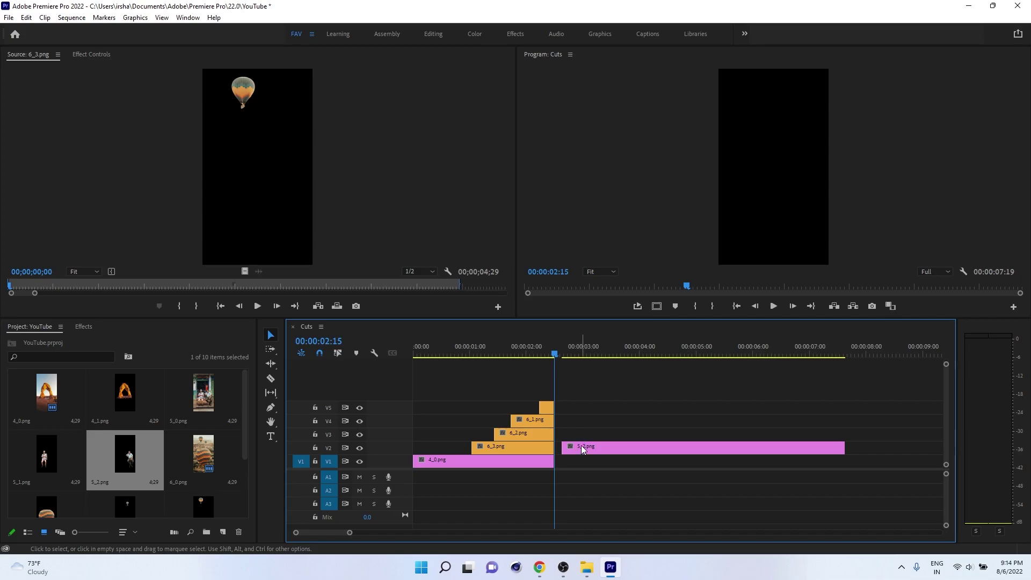
drag(583, 449, 576, 449)
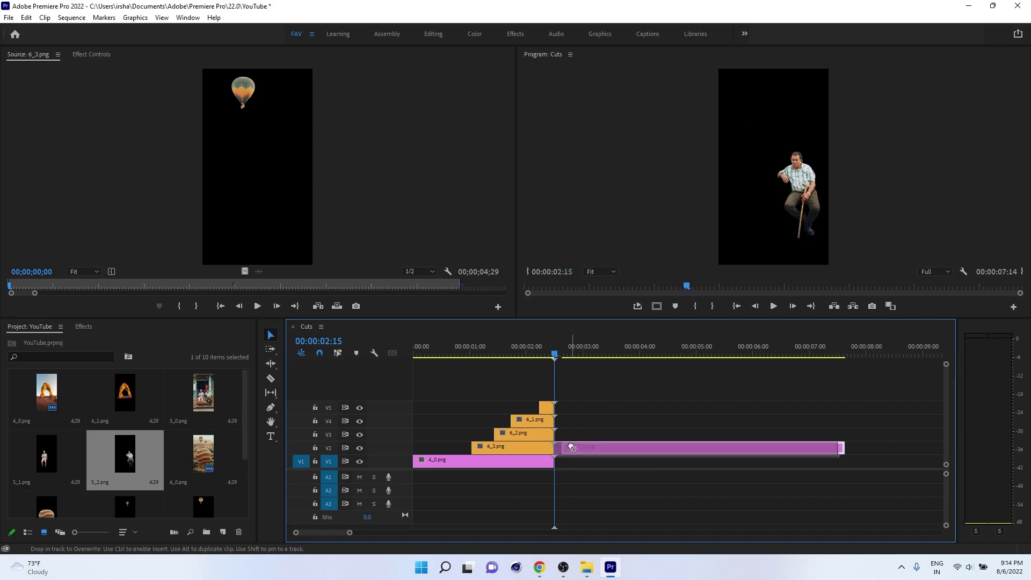
drag(47, 454, 566, 437)
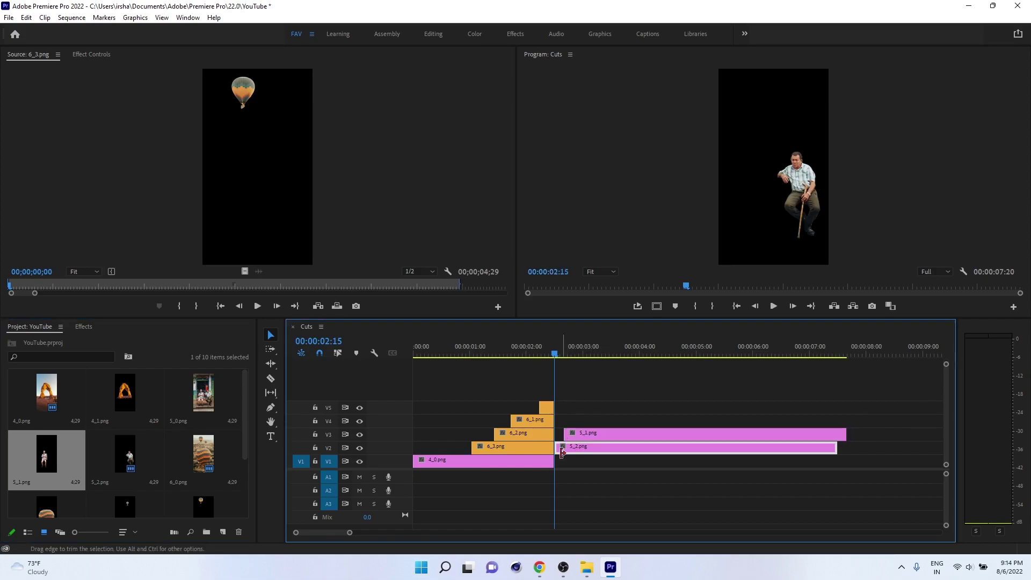
Try to extend the 6_0.png clip on V5 to about 00:00:03:05 as the background, and undo the extension
click(552, 352)
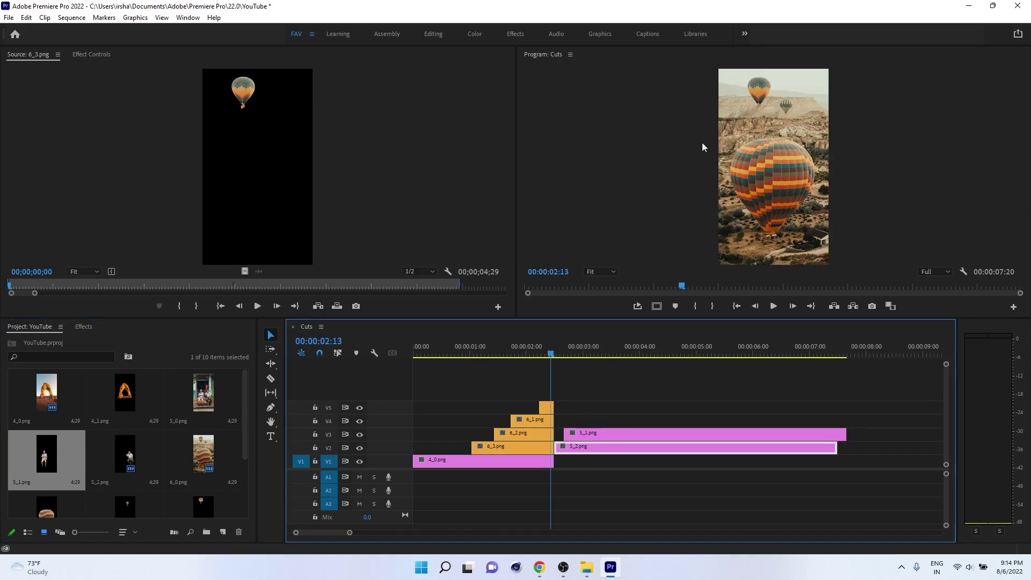
click(553, 411)
click(557, 408)
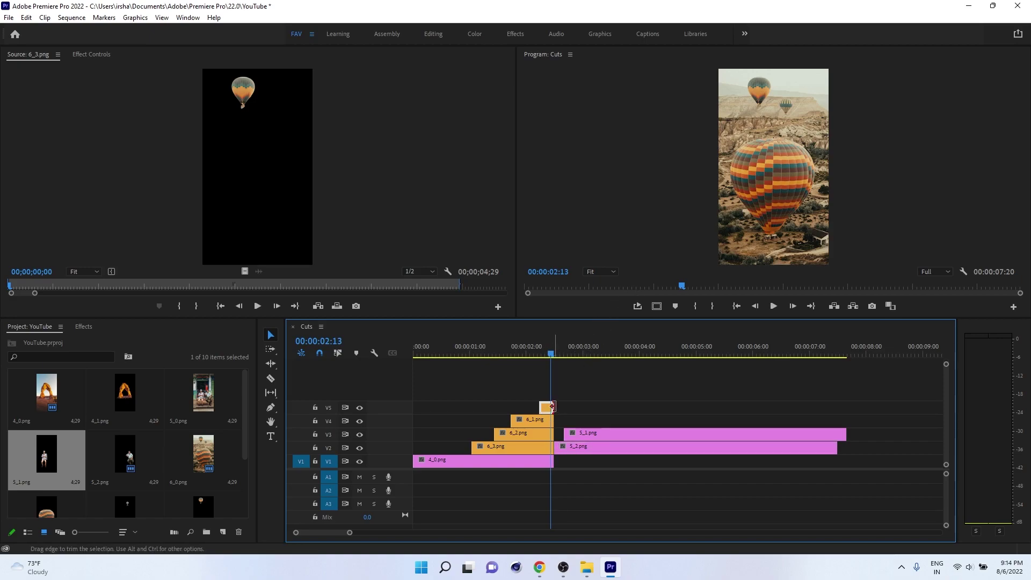
drag(553, 407, 593, 406)
drag(559, 350, 564, 349)
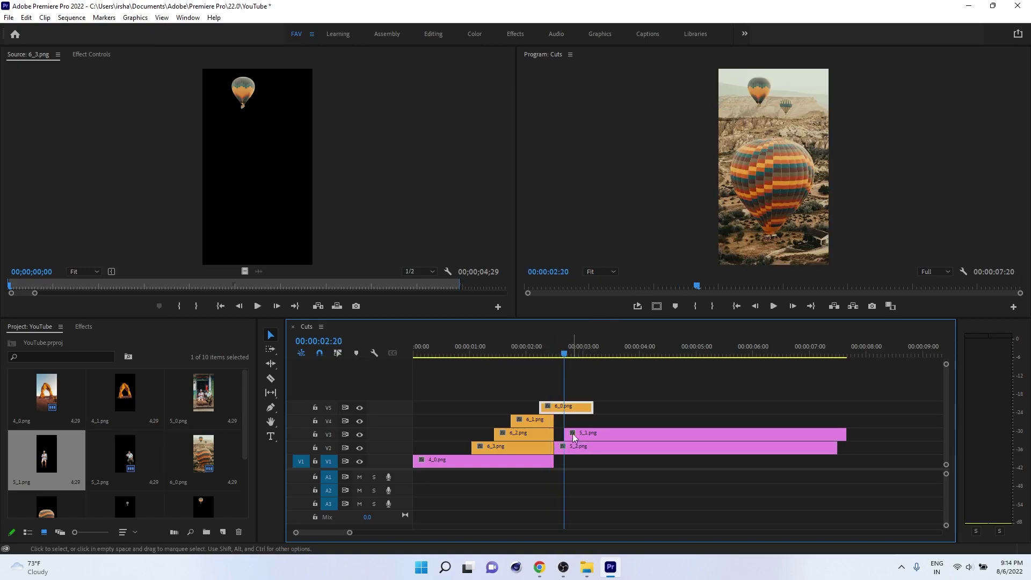
key(ctrl+z)
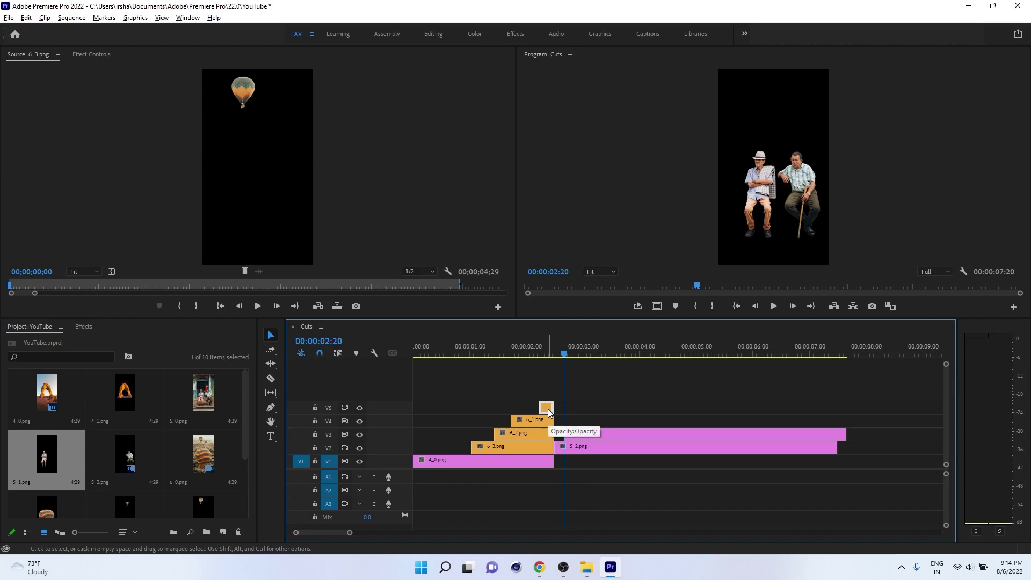
Duplicate 6_0.png onto V1 directly after 4_0.png at 00:00:02:15 and extend the copy to about 00:00:03:21
drag(548, 408, 584, 407)
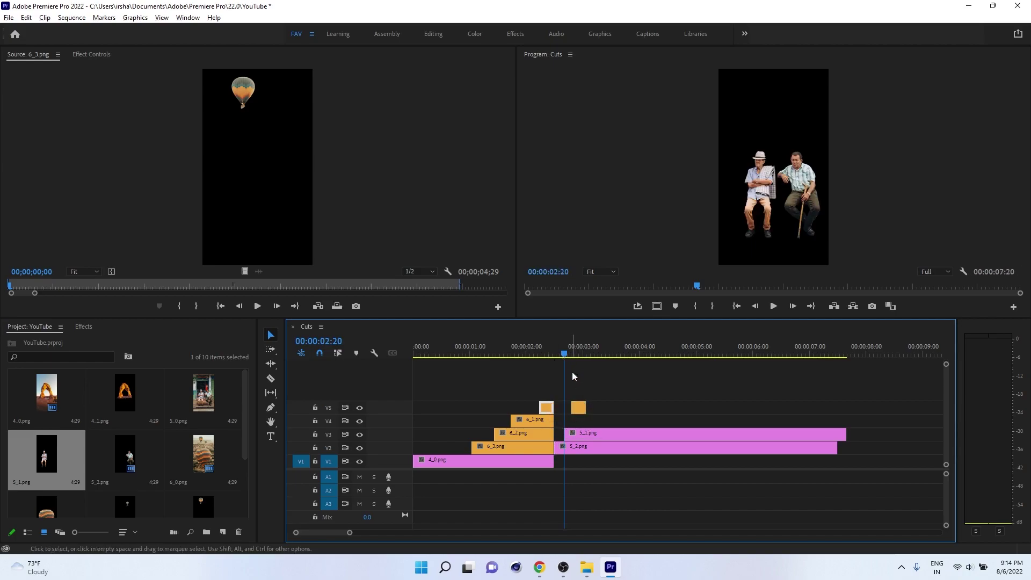
click(581, 410)
drag(580, 409, 672, 465)
key(=)
key(minus)
key(minus)
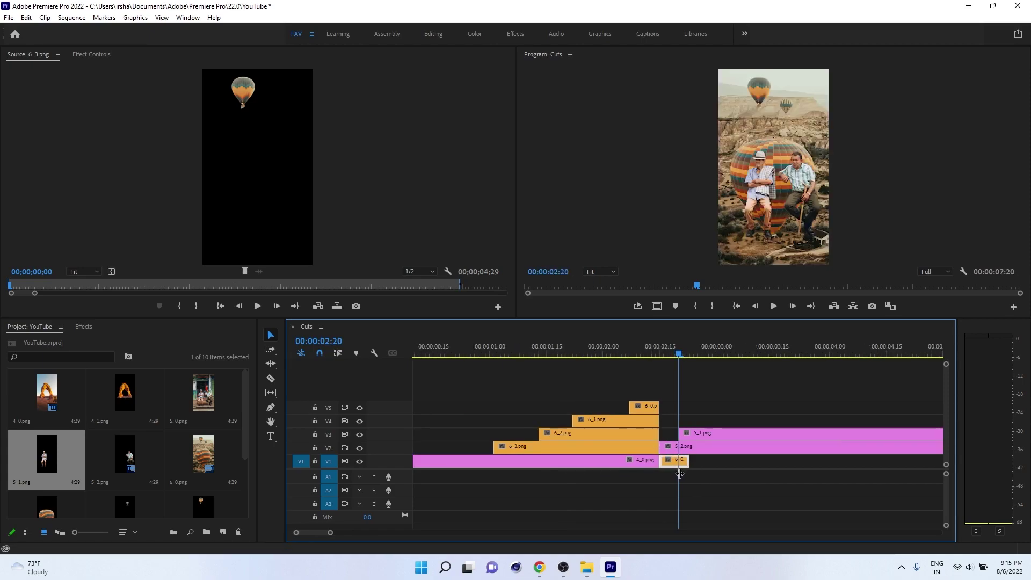
drag(567, 462, 623, 463)
Check the appearance of the two seated-men cut-outs and add 5_0.png on V4 starting at about 00:00:02:29
click(547, 355)
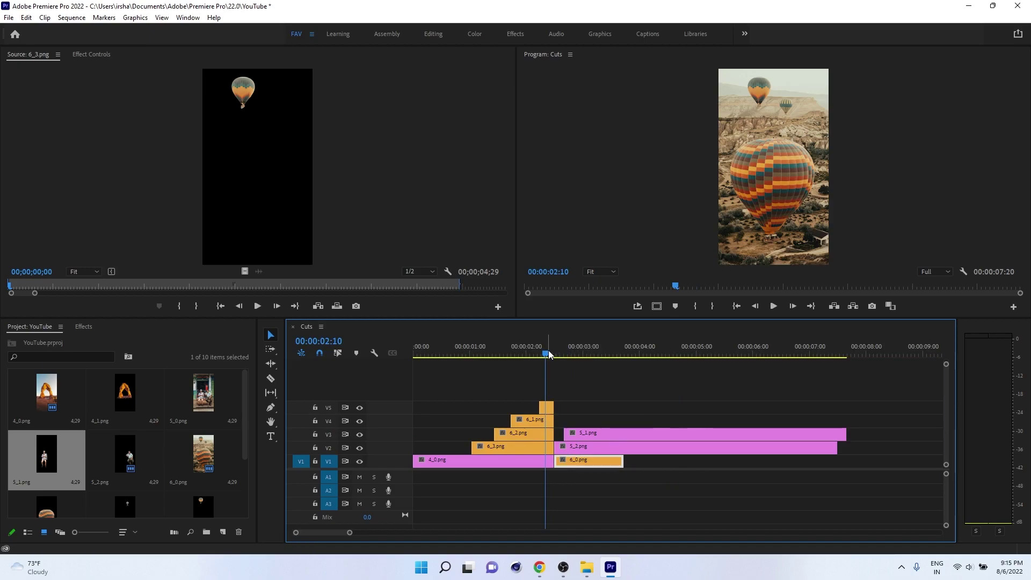
drag(548, 355, 563, 358)
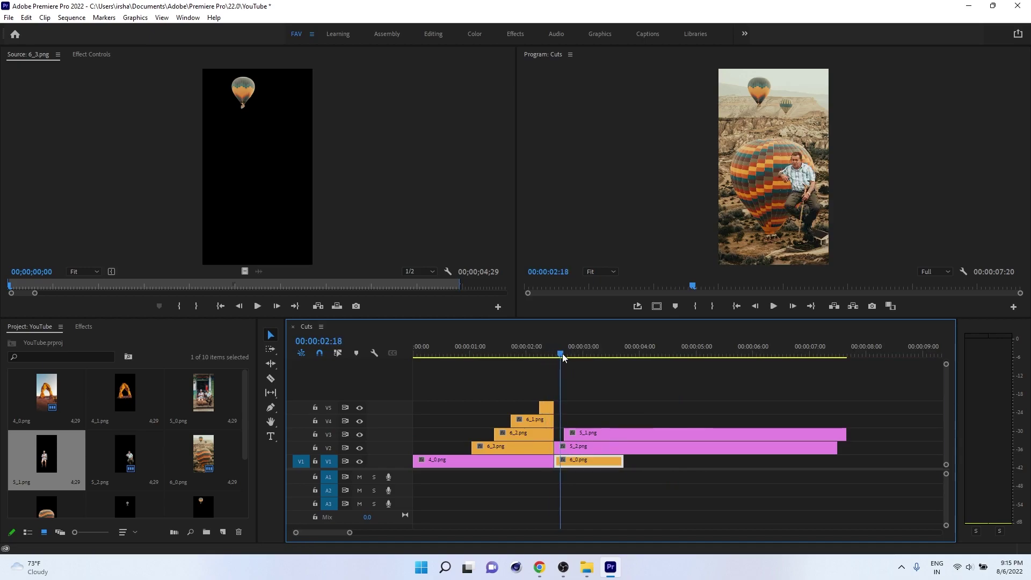
click(580, 433)
drag(562, 347, 578, 351)
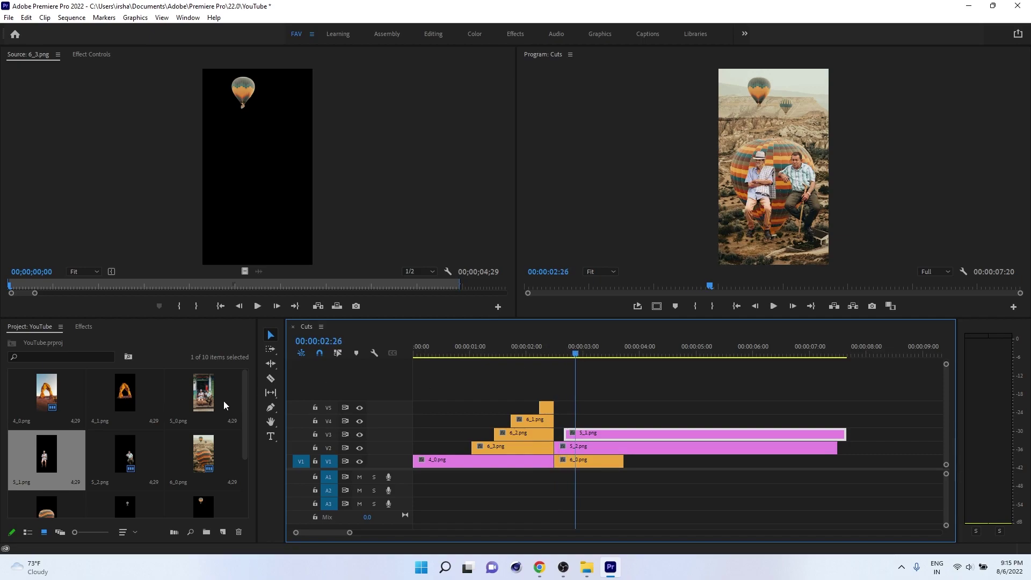
drag(224, 401, 599, 424)
Assign the Green label color to 5_2.png, 5_1.png and 5_0.png on tracks V2 to V4
drag(590, 376, 631, 446)
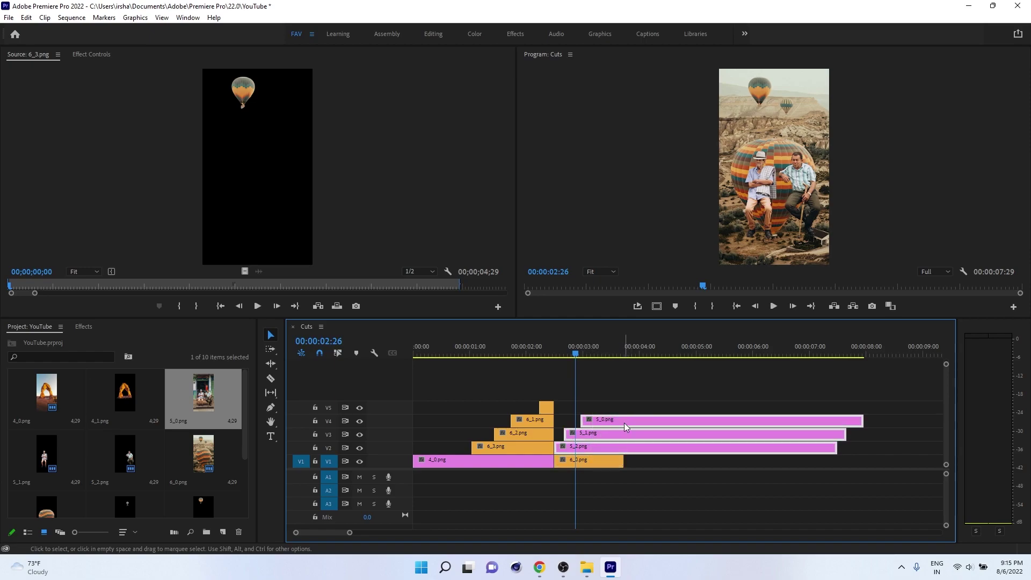
right_click(624, 424)
mouse_move(752, 338)
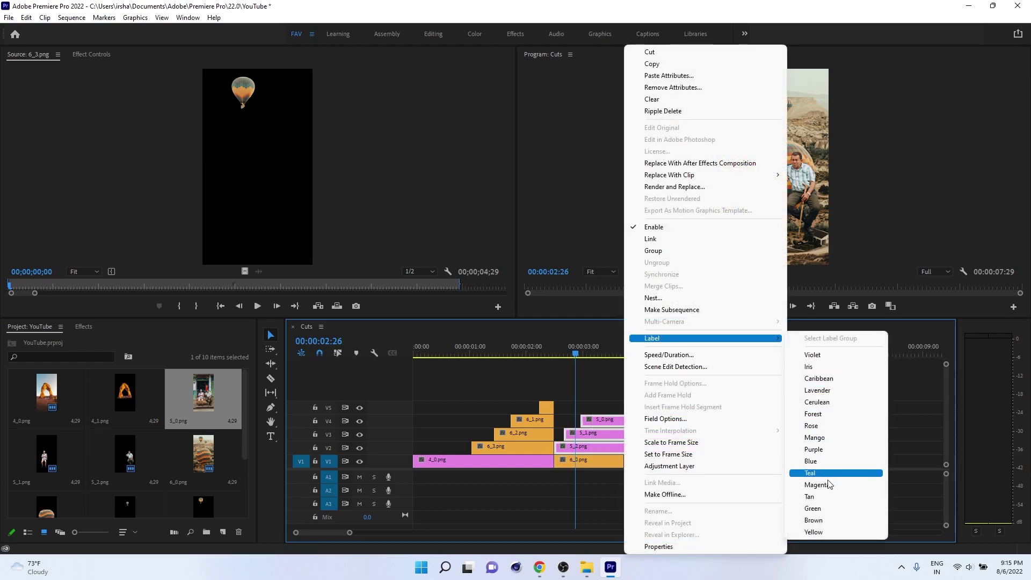
click(813, 508)
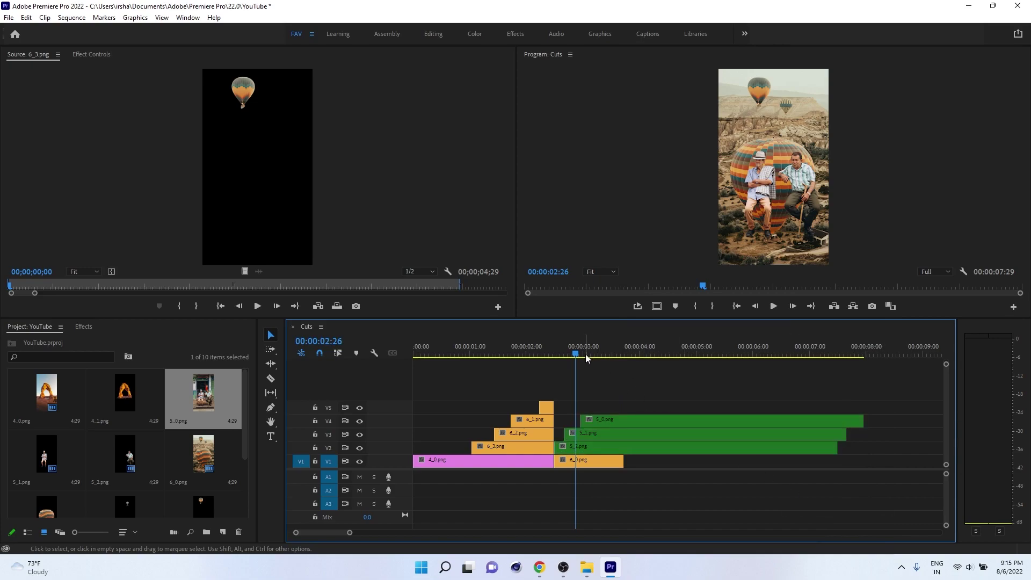
Cut the 5_2, 5_1, 5_0 and background 6_0 clips at 00:00:03:08 and delete the parts after the cut
drag(586, 359, 599, 355)
drag(640, 380, 611, 492)
key(ctrl+k)
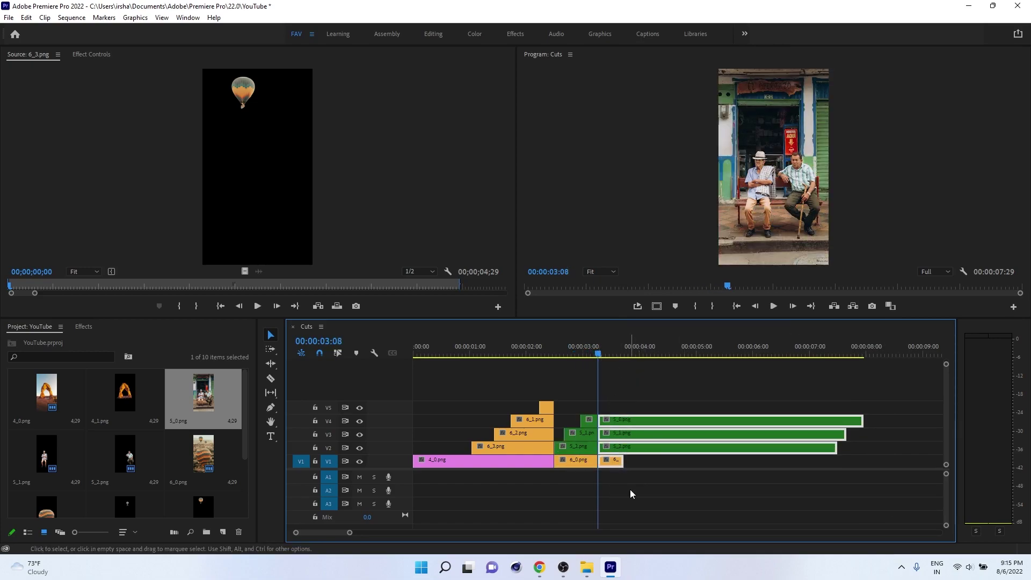
key(Delete)
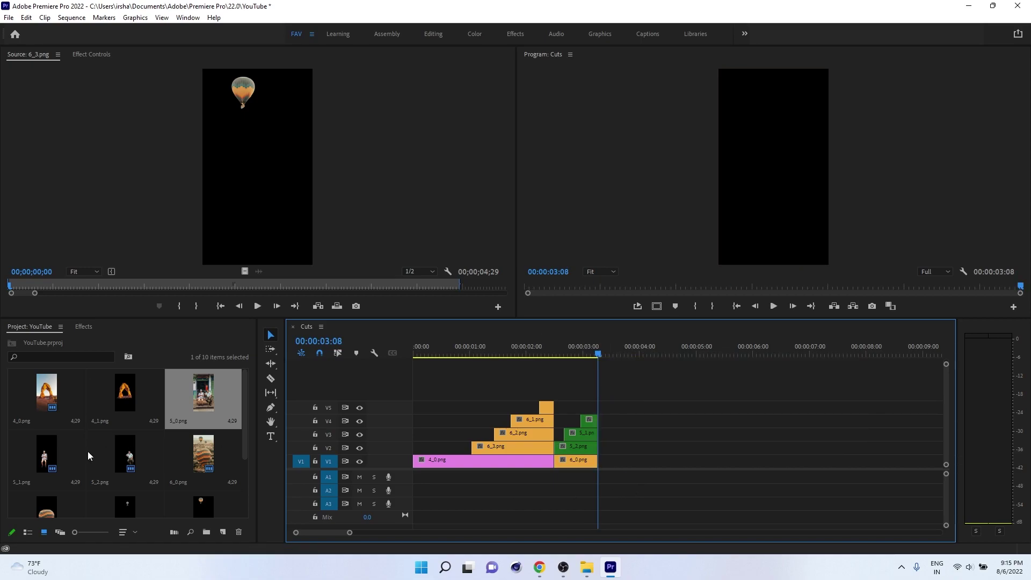
Import 3_0, 3_1, 3_2 and 3_3 from the Cuts folder in File Explorer into the Premiere Pro project
scroll(97, 454, down, 3)
click(587, 567)
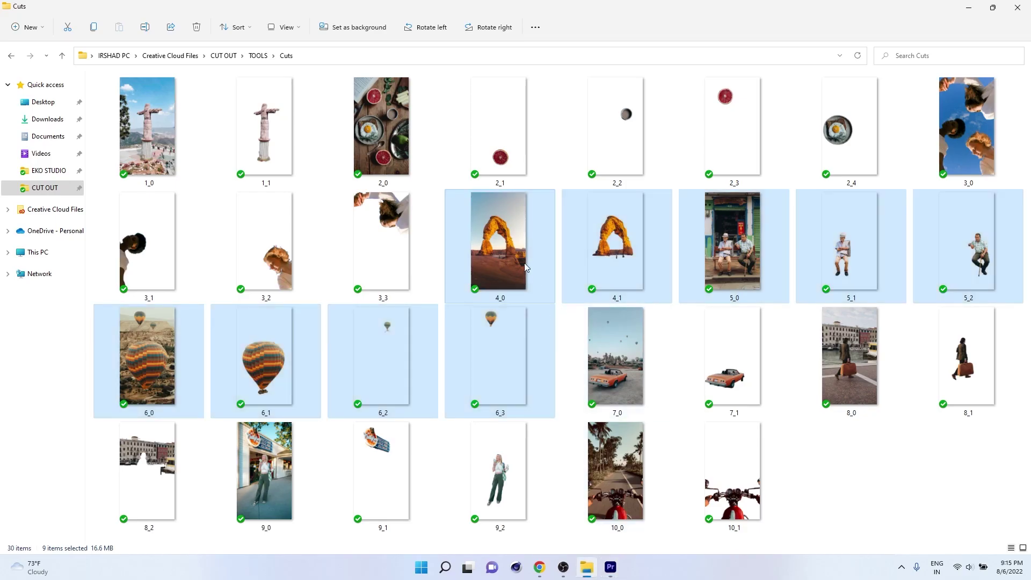
click(258, 145)
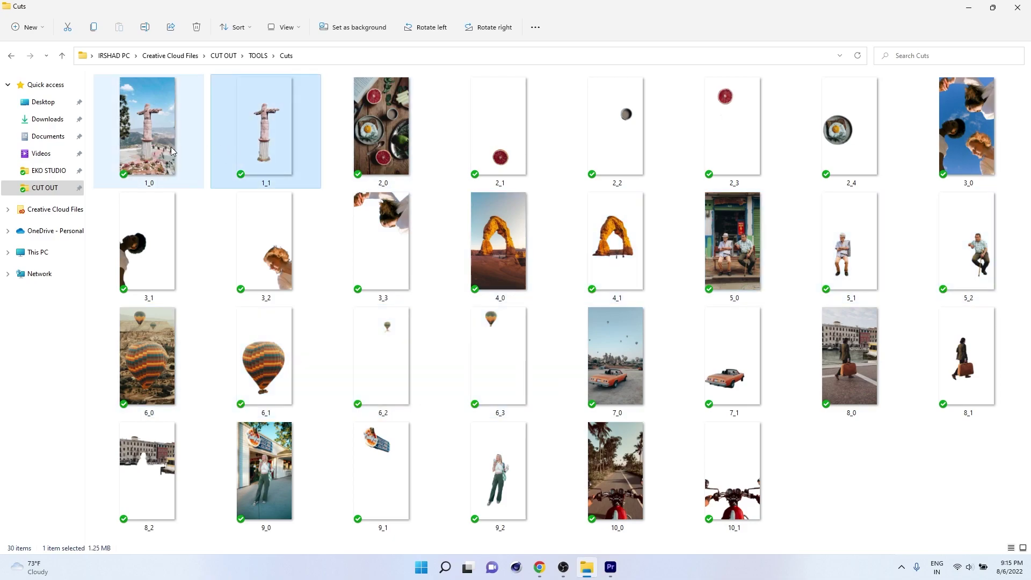
ctrl+click(171, 147)
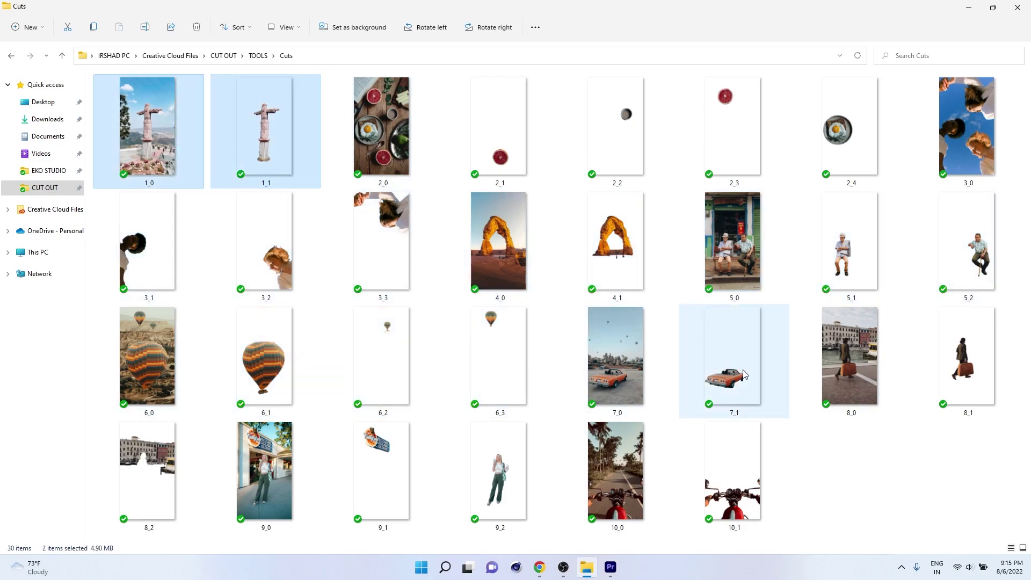
click(848, 391)
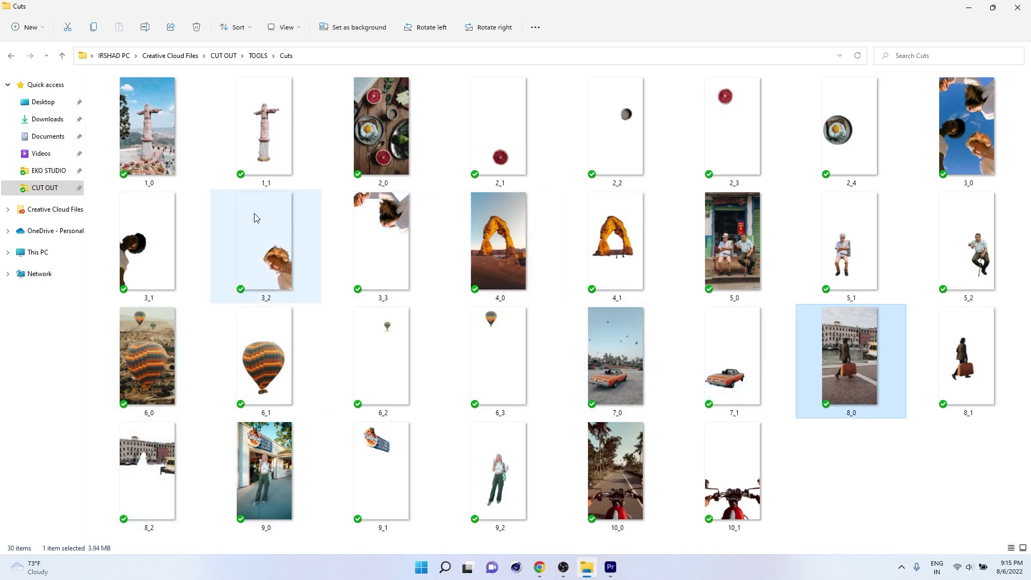
click(146, 260)
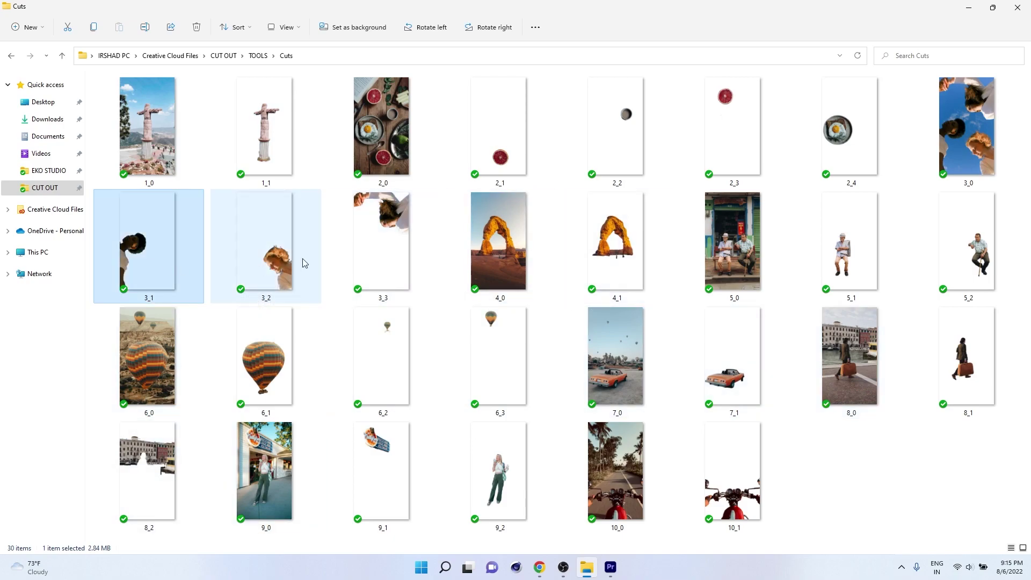
click(935, 139)
shift+click(378, 248)
drag(380, 280, 155, 492)
key(alt+Tab)
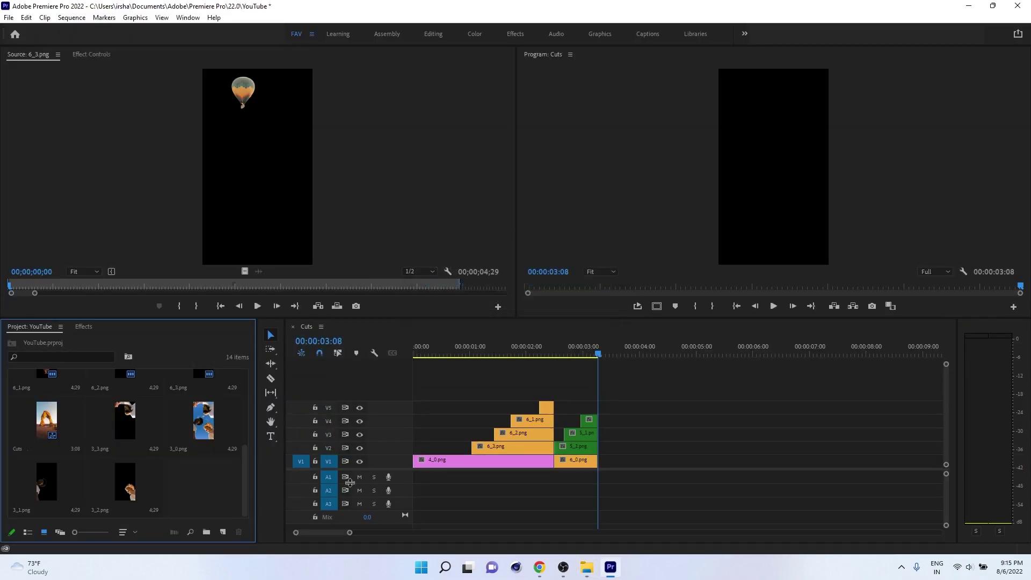
Duplicate 5_0.png onto V1 directly after 6_0.png at 00:00:03:08 and extend the copy to about 00:00:04:28
click(591, 422)
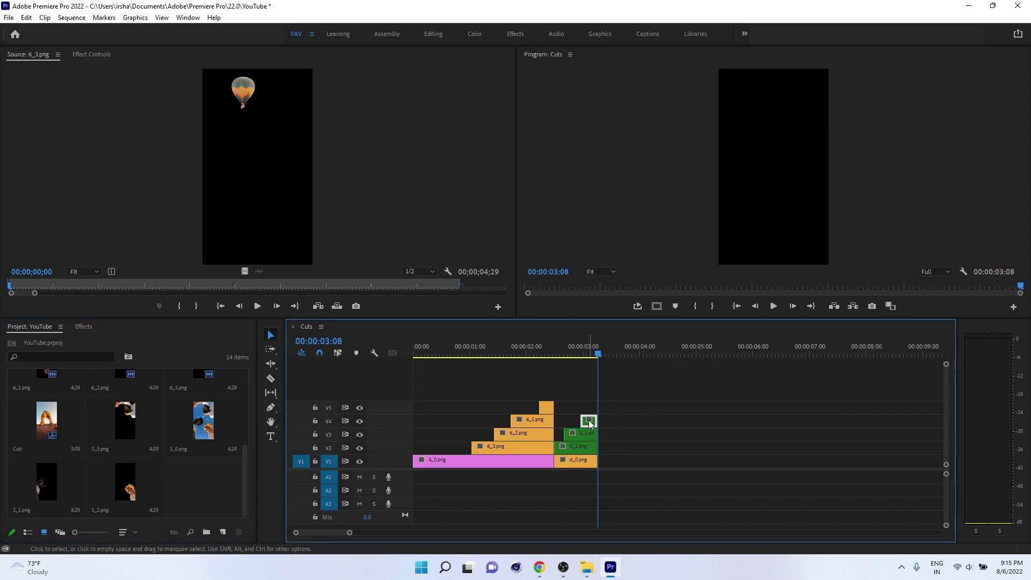
drag(590, 423, 692, 461)
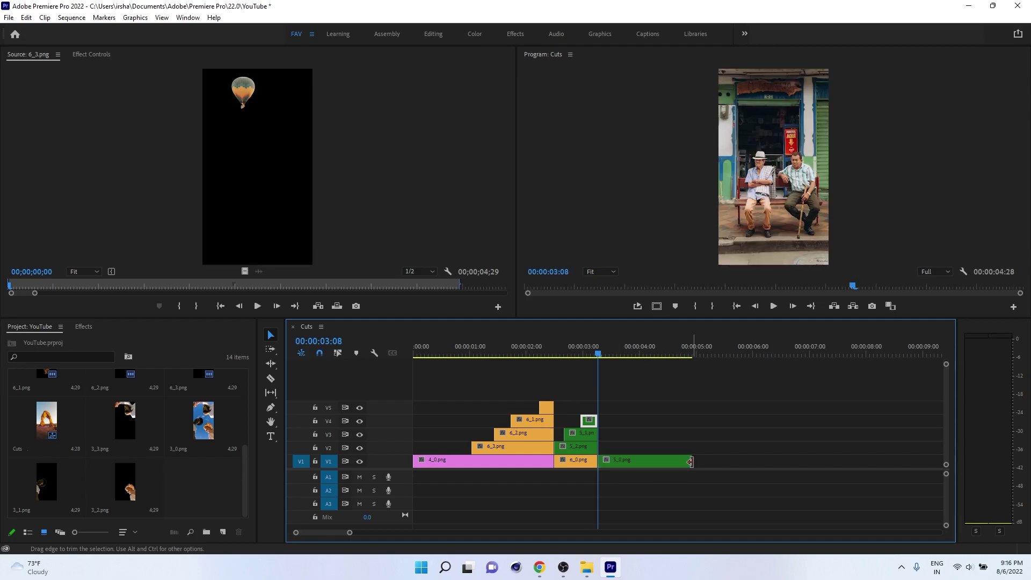
Stack 3_2.png, 3_1.png, 3_3.png and 3_0.png on tracks V2 to V5, staggering each a few frames later from 00:00:03:08
drag(136, 490, 598, 449)
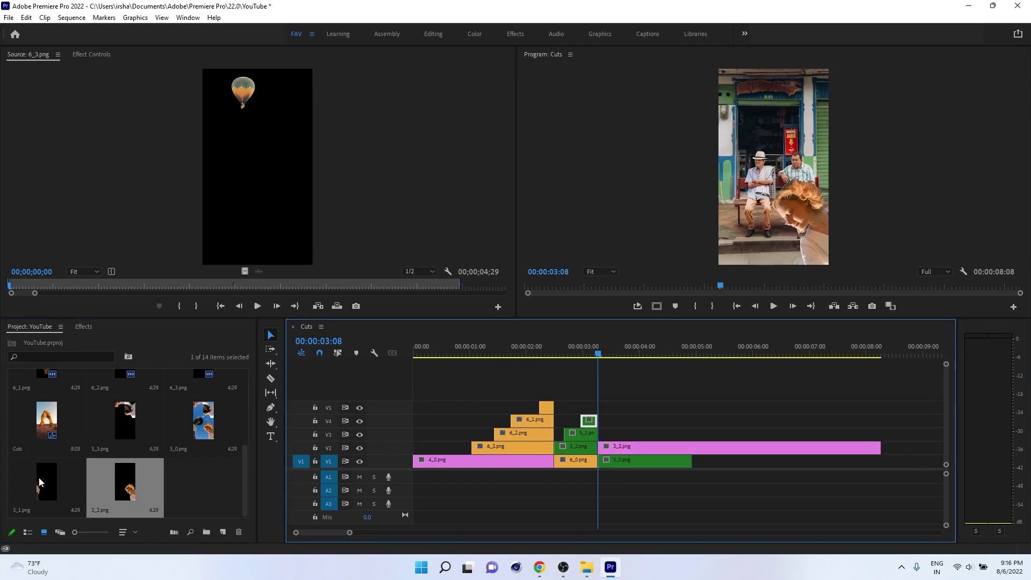
drag(40, 481, 605, 434)
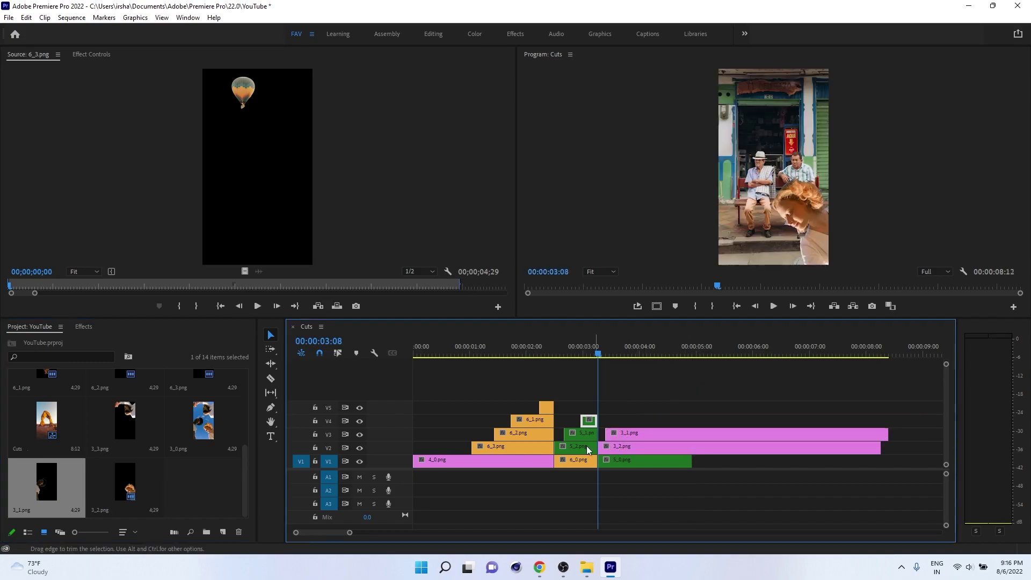
drag(114, 416, 622, 420)
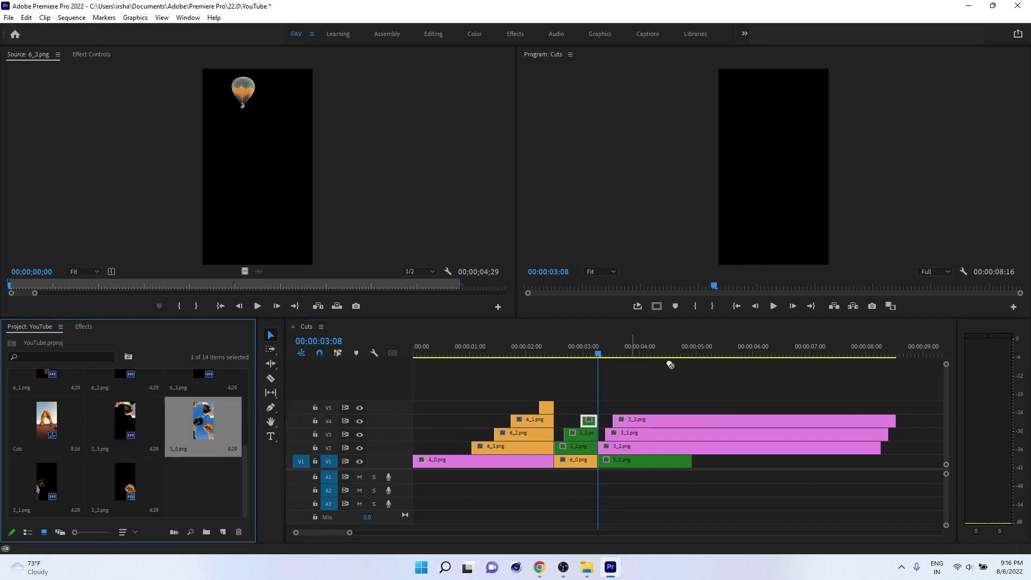
drag(670, 365, 623, 406)
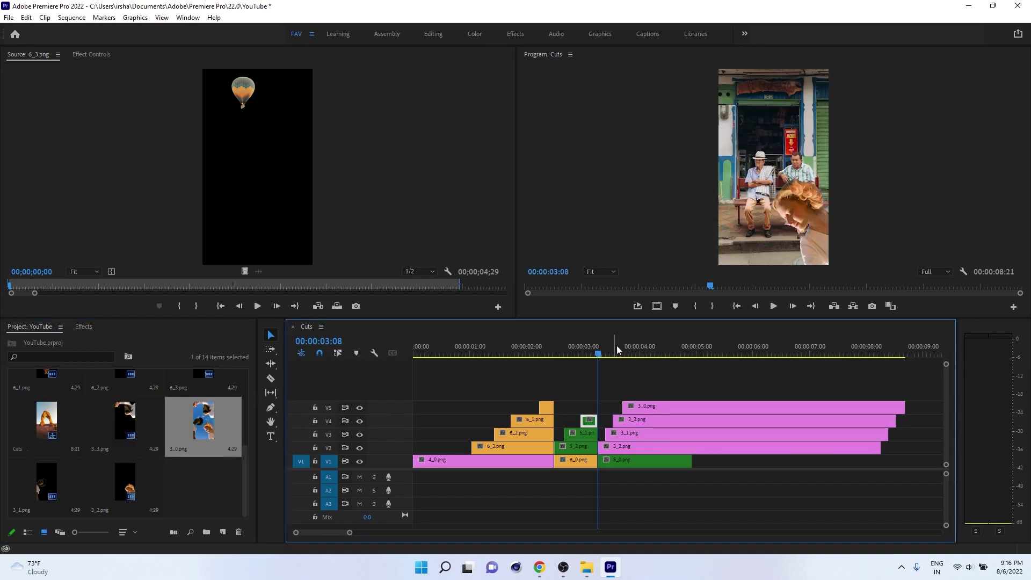
Try the Caribbean label color on the four 3_x clips on tracks V2 to V5
drag(727, 370, 751, 458)
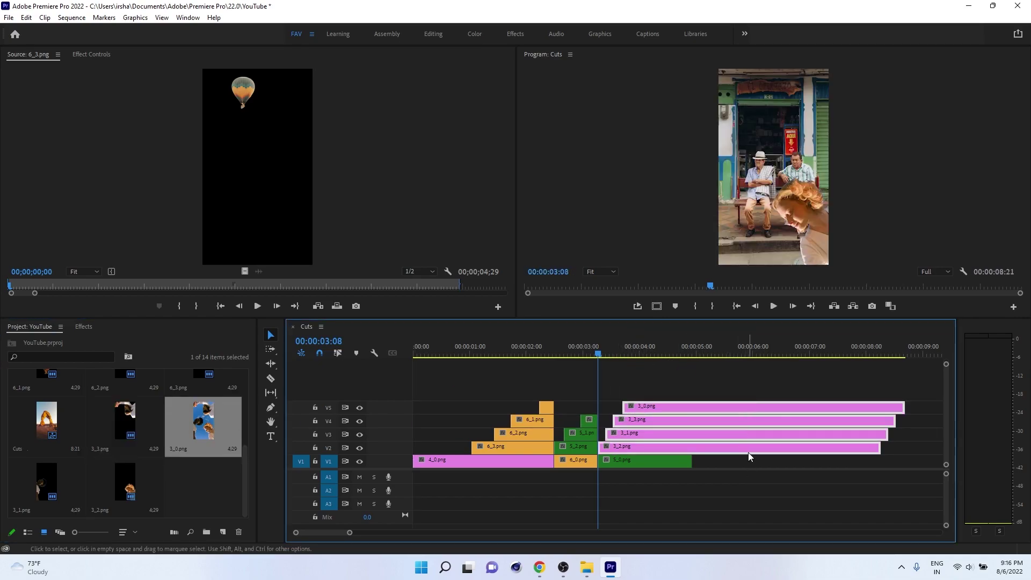
right_click(750, 457)
mouse_move(881, 339)
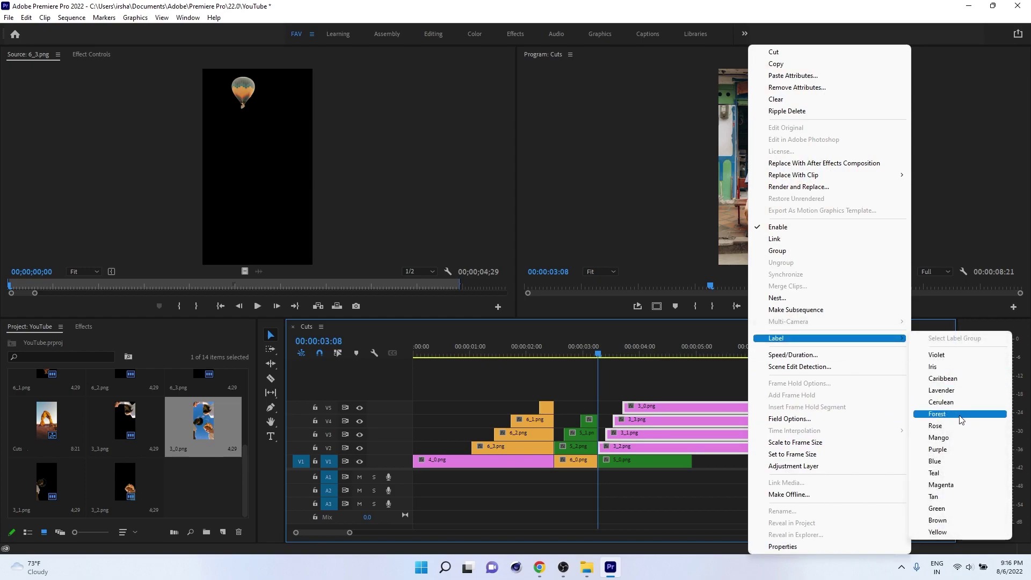
click(959, 378)
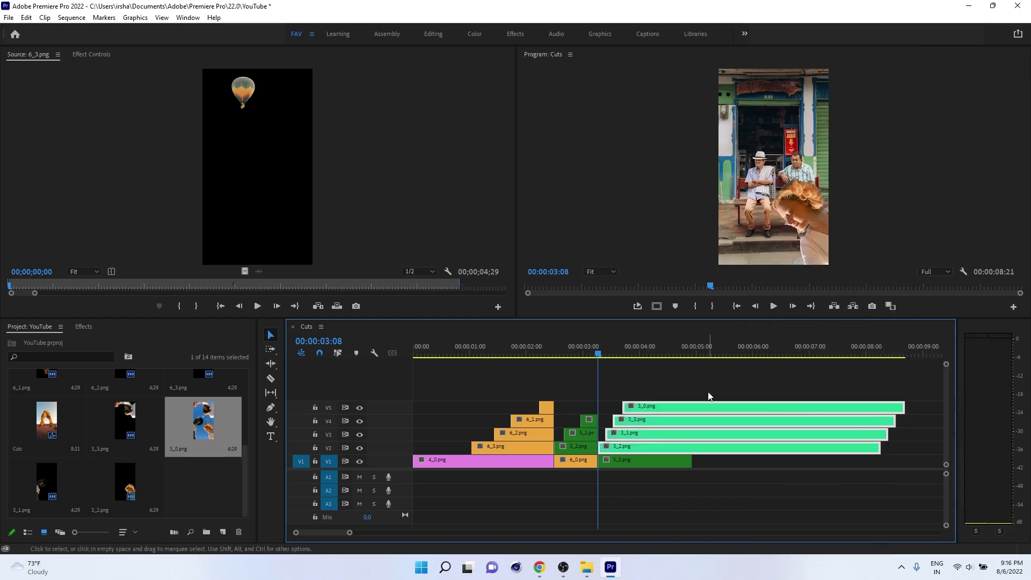
Assign the Rose label color to 3_2.png, 3_1.png, 3_3.png and 3_0.png on tracks V2 to V5
drag(717, 386, 767, 454)
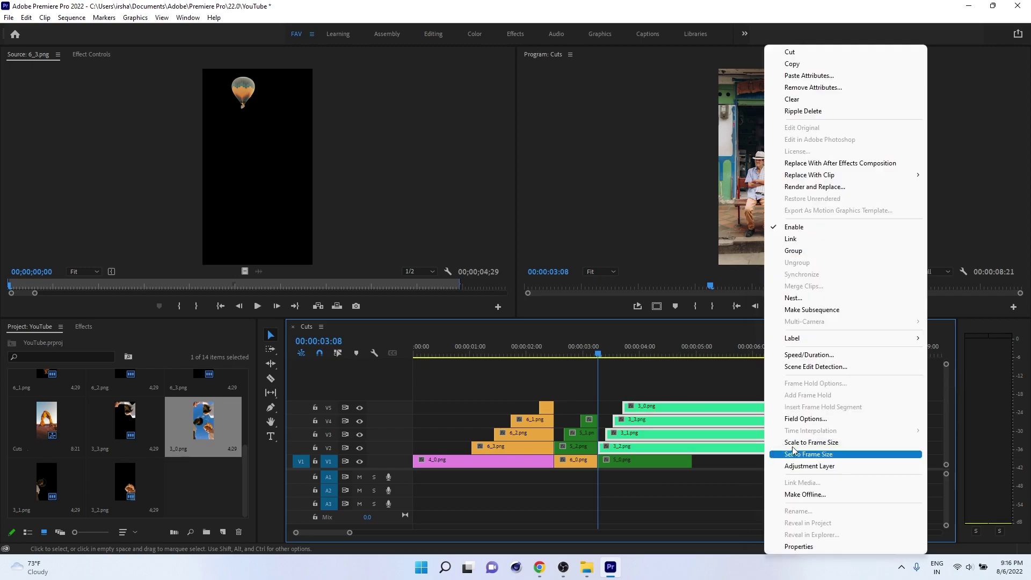
right_click(767, 454)
mouse_move(833, 340)
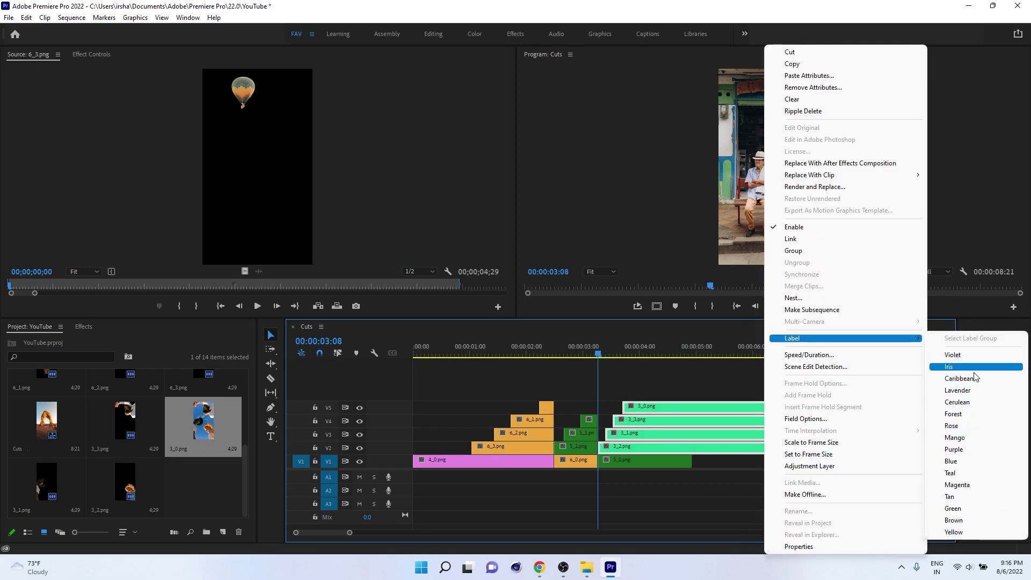
click(968, 427)
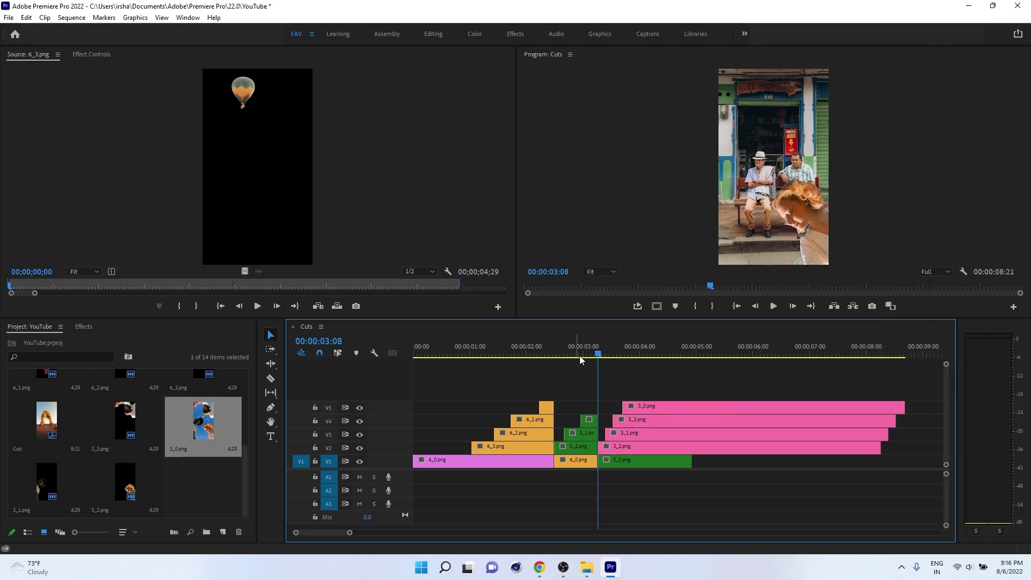
Trim the 3_x group and its 5_0 background at 00:00:03:27 and place a copy of 3_0.png on V1 directly after the cut
drag(599, 347, 680, 509)
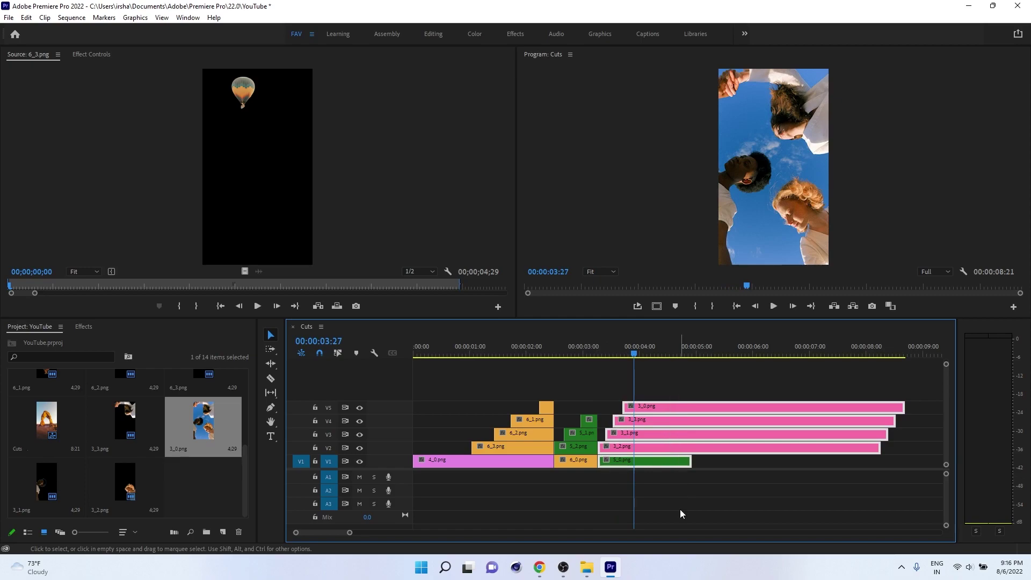
key(ctrl+k)
drag(668, 386, 688, 490)
key(Delete)
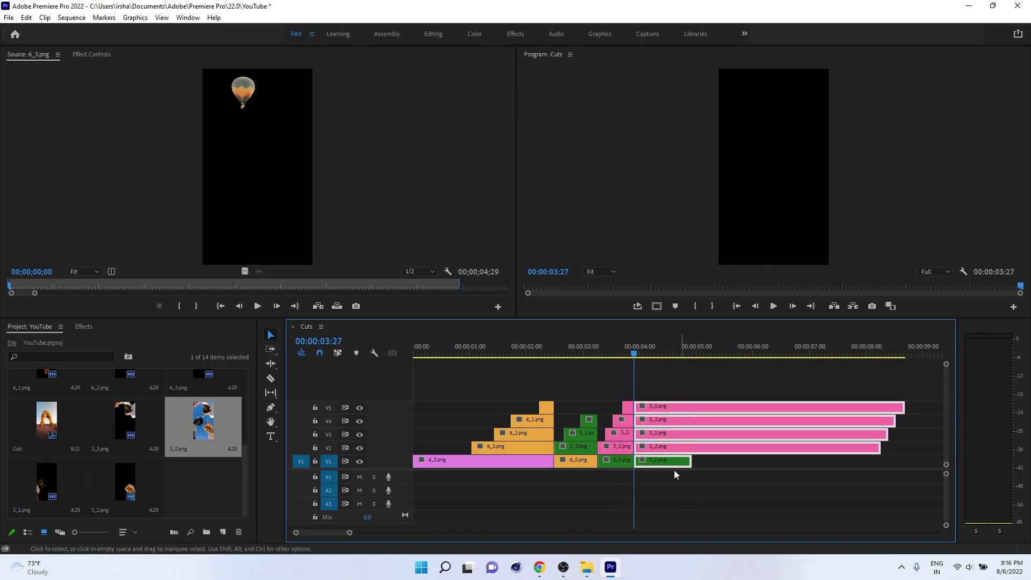
drag(627, 407, 688, 462)
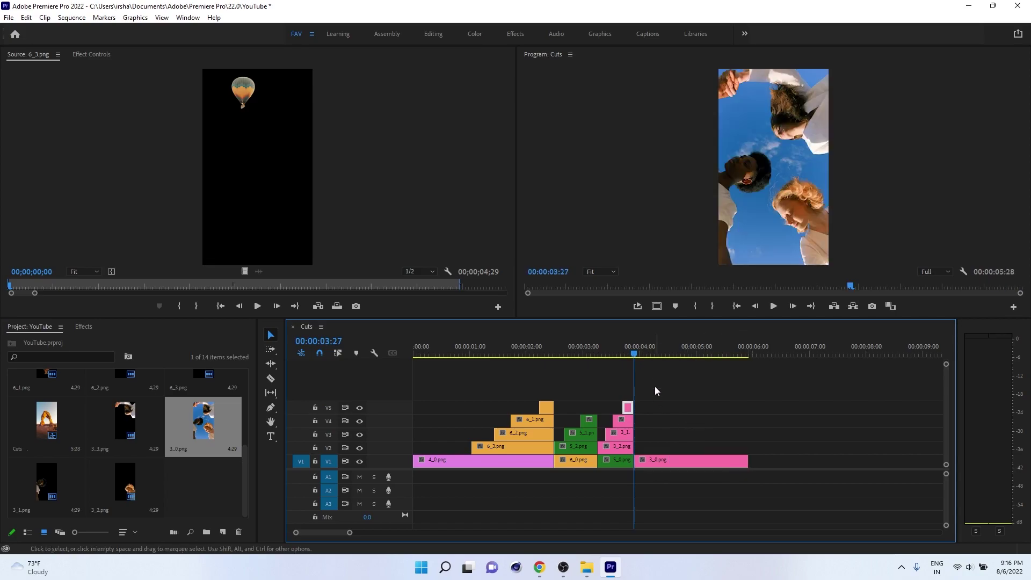
Ripple-trim the start of the opening 4_0.png clip on V1 by about 15 frames
drag(634, 351, 410, 395)
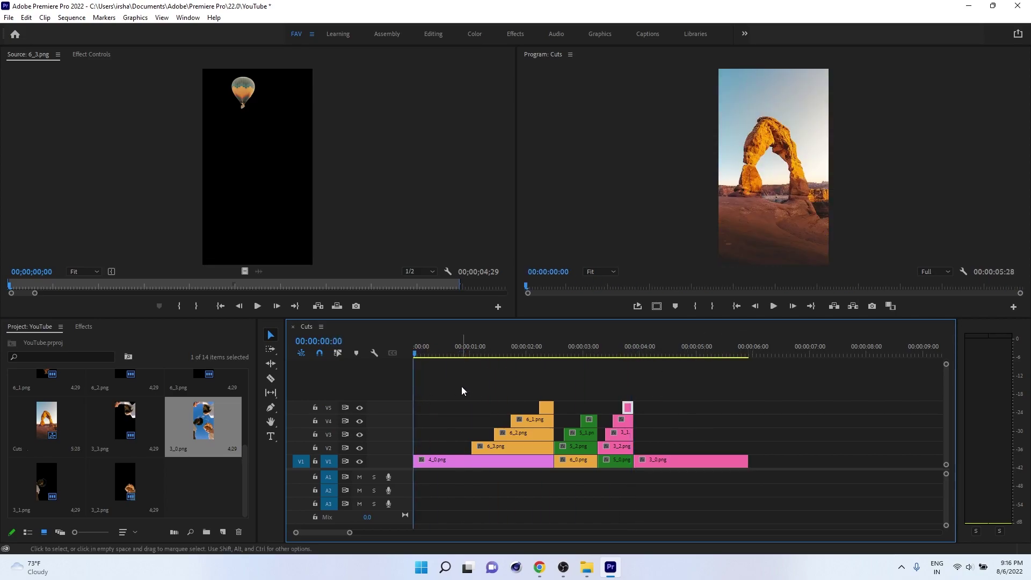
click(419, 462)
drag(418, 463, 446, 463)
Enlarge the Program monitor and play the sequence from the start to review the cut-out transitions
key(space)
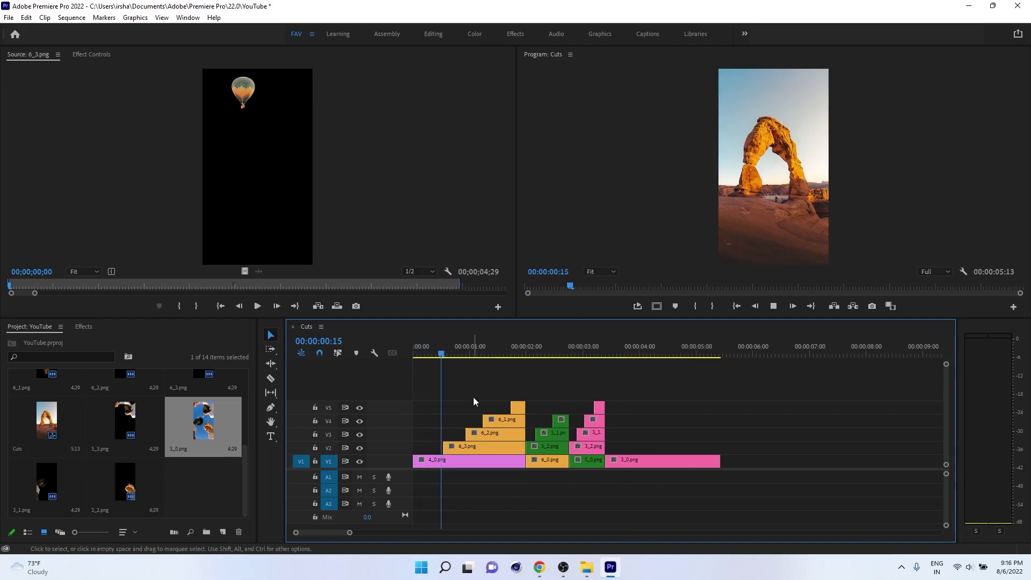
key(space)
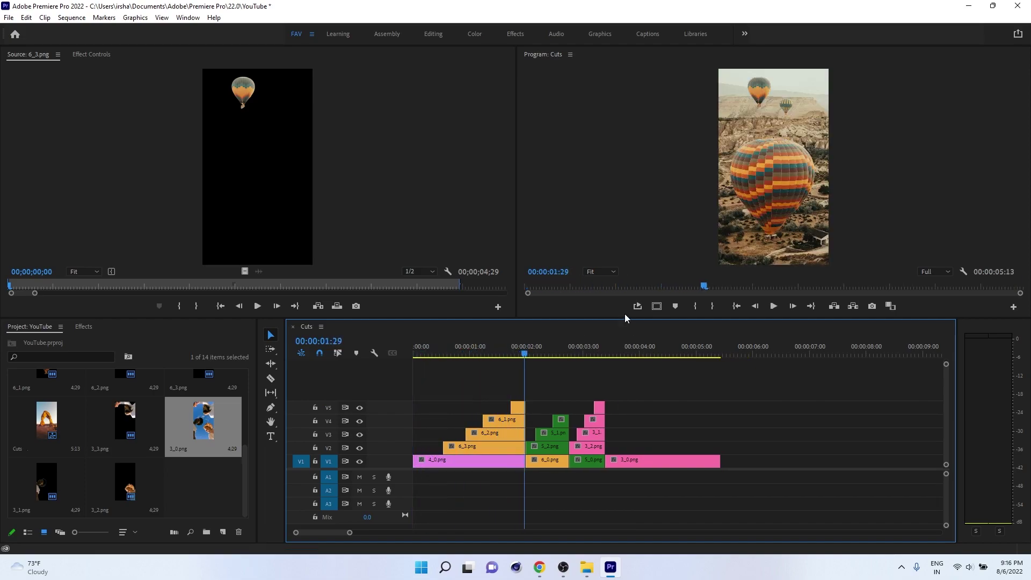
drag(631, 318, 624, 406)
key(Home)
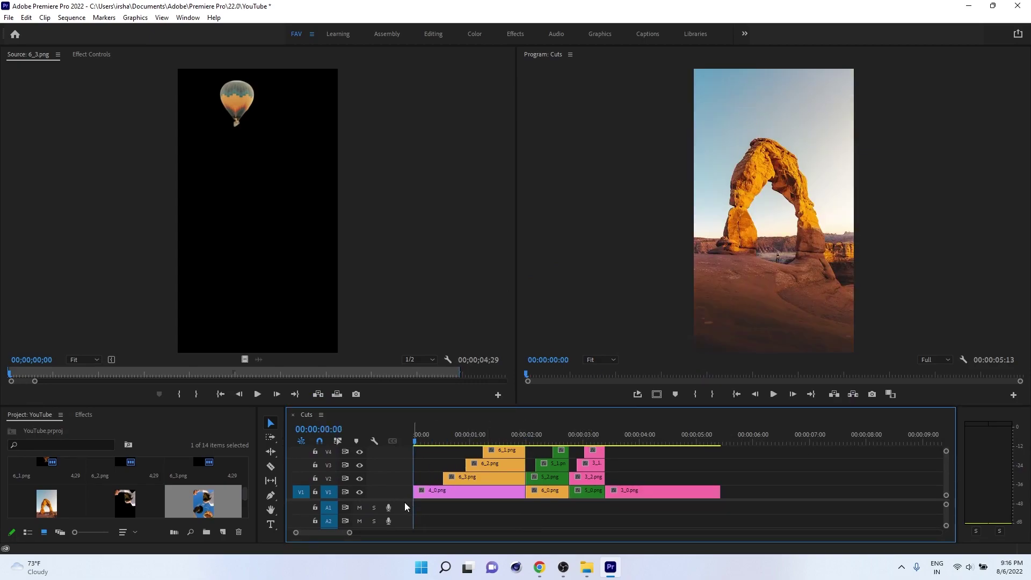
scroll(405, 507, up, 1)
key(space)
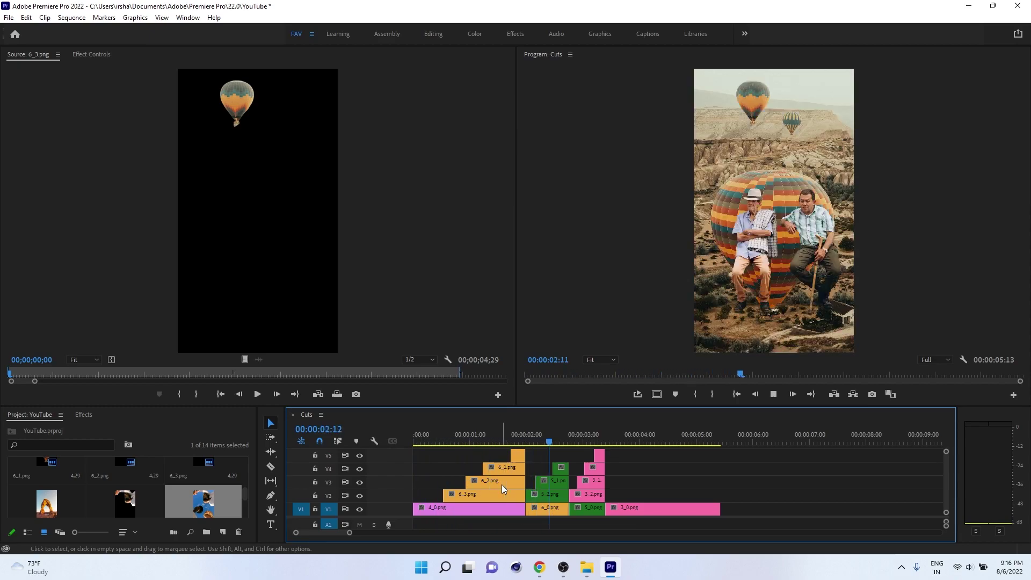
key(space)
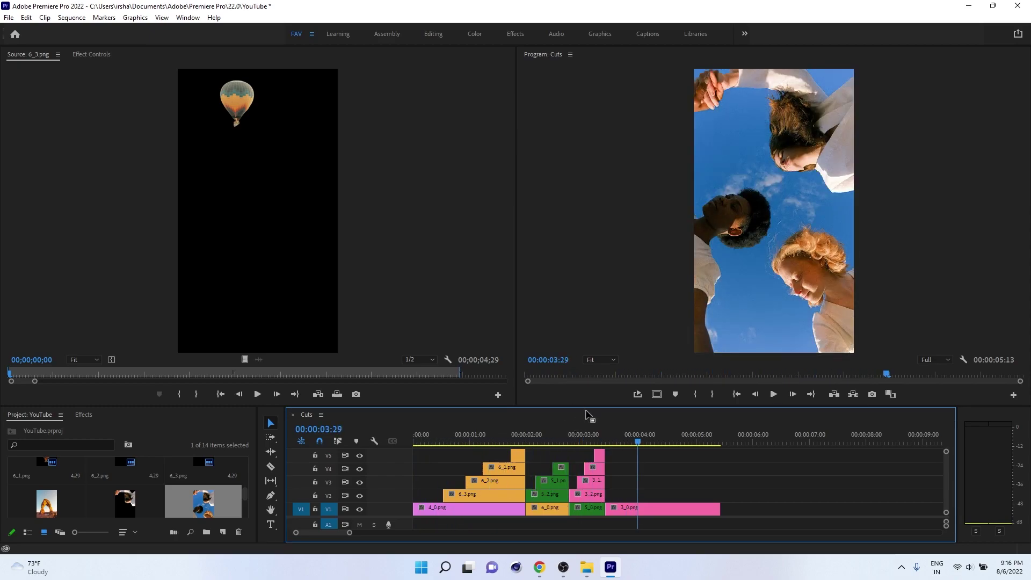
Scrub through the balloon cut-outs between about 00:00:01:13 and 00:00:01:23 to examine how 6_1.png and 6_0.png appear
drag(588, 441, 498, 457)
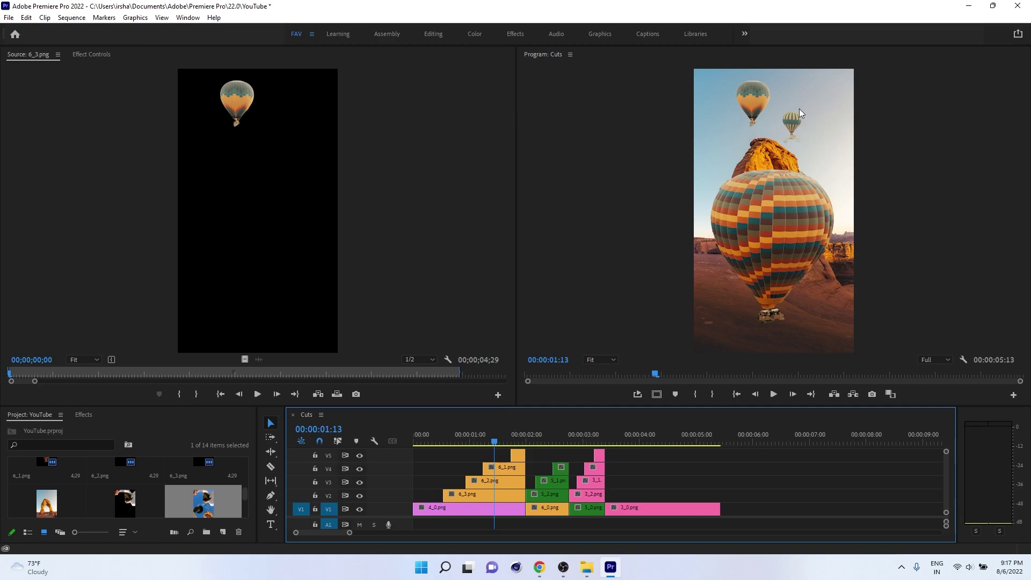
drag(498, 441, 514, 440)
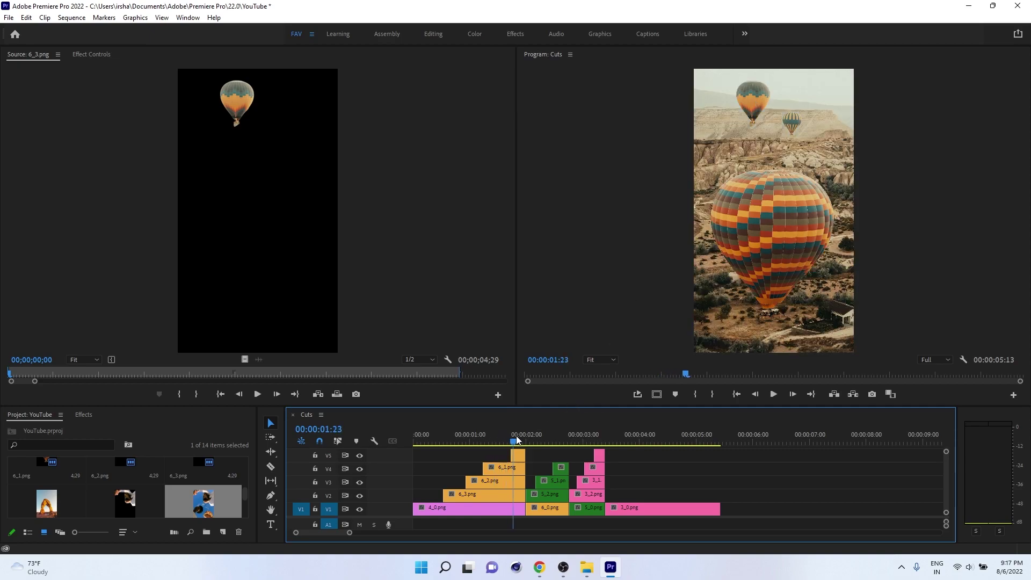
mouse_move(518, 441)
mouse_down()
mouse_move(591, 441)
mouse_move(593, 451)
mouse_move(604, 441)
mouse_move(499, 440)
mouse_up()
key(equal)
key(equal)
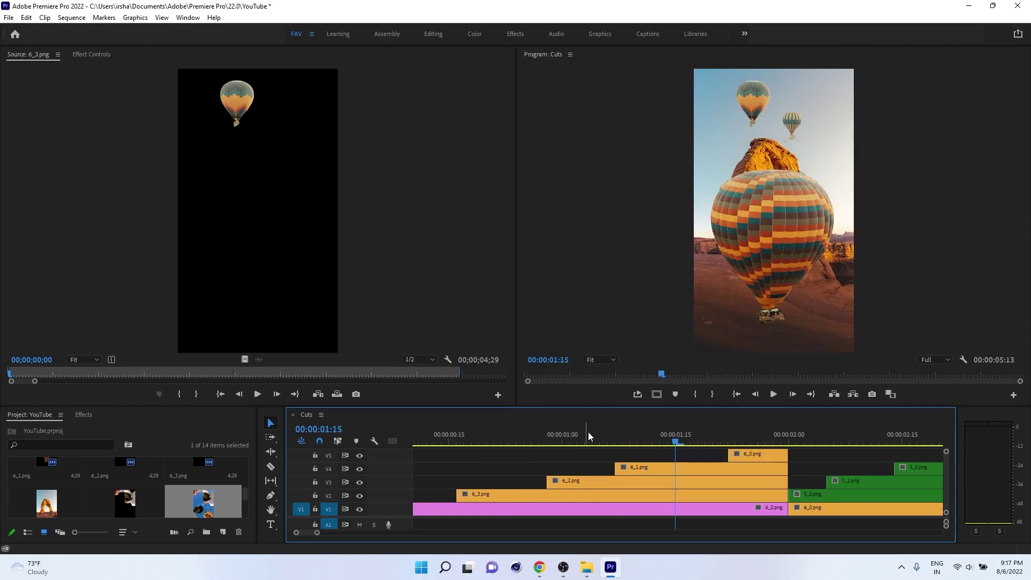
key(minus)
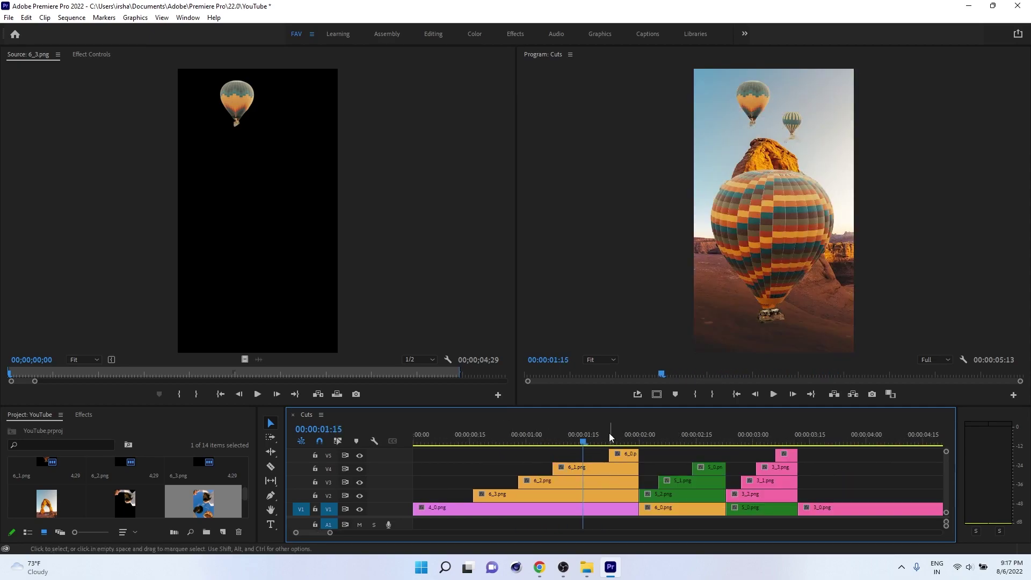
click(610, 441)
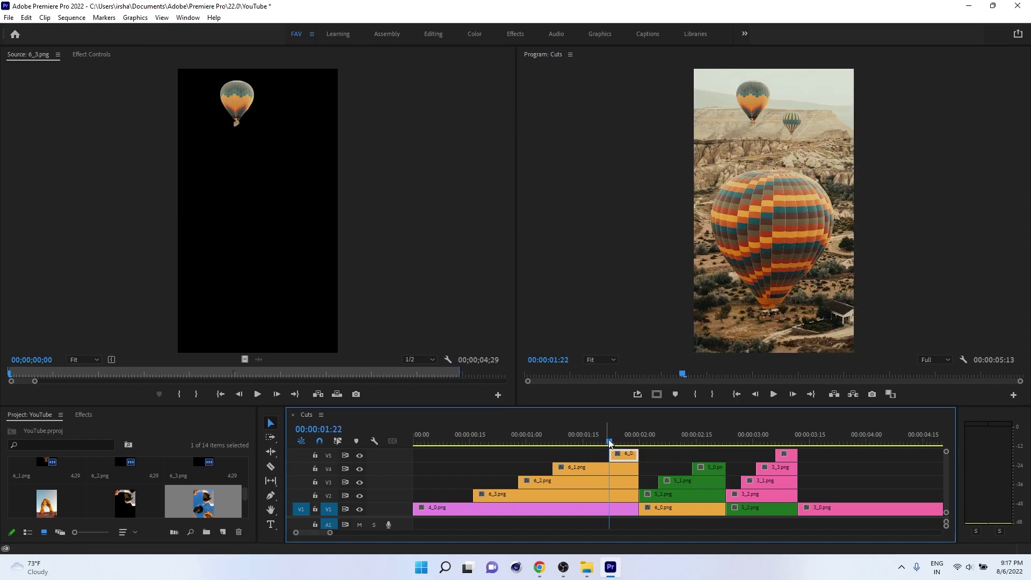
drag(610, 441, 575, 442)
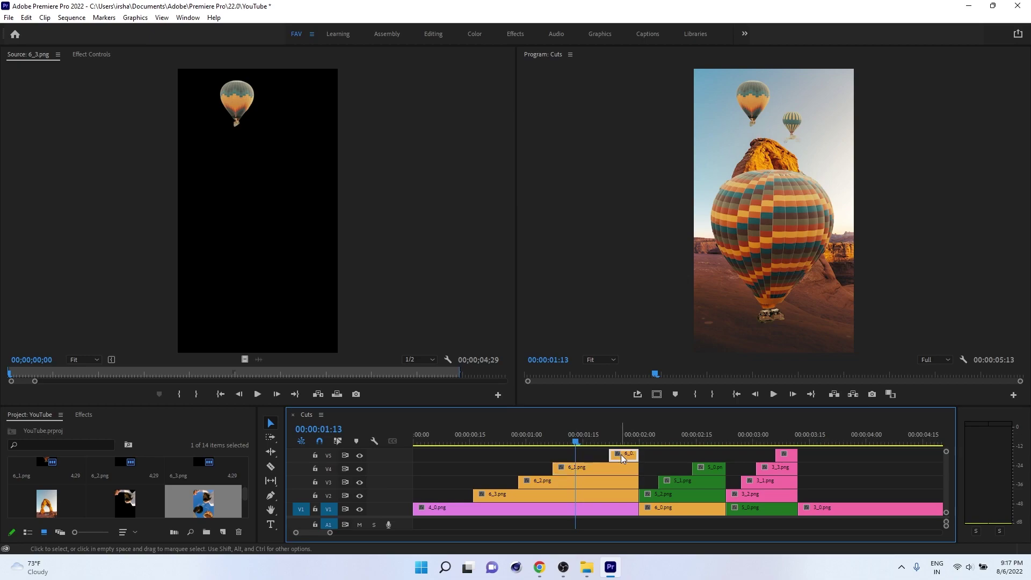
Keyframe the Position of 6_1.png from Y 1930 at the clip's start to Y 960 at its end
click(588, 465)
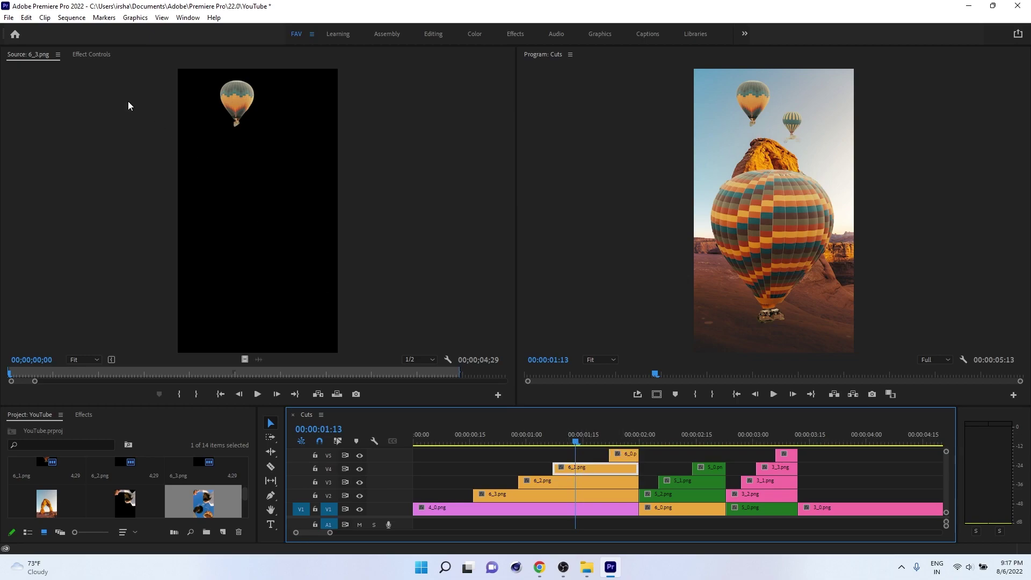
click(91, 54)
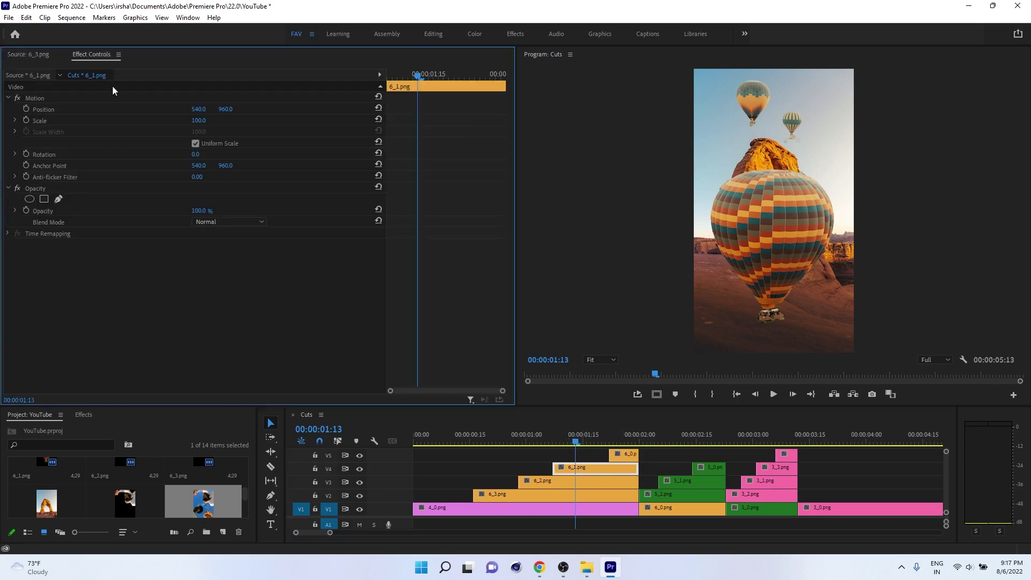
click(27, 109)
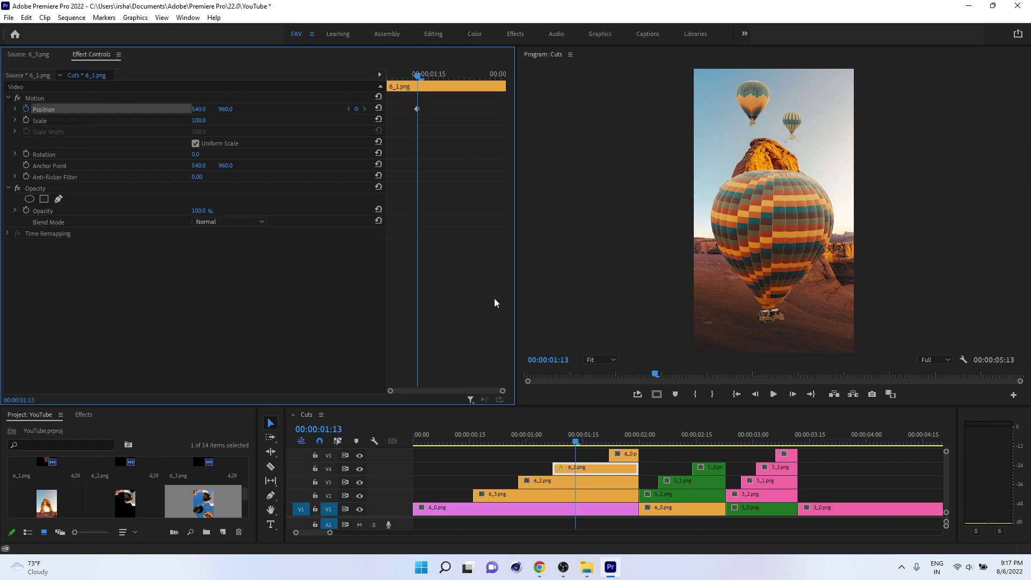
drag(417, 109, 516, 121)
drag(226, 109, 370, 329)
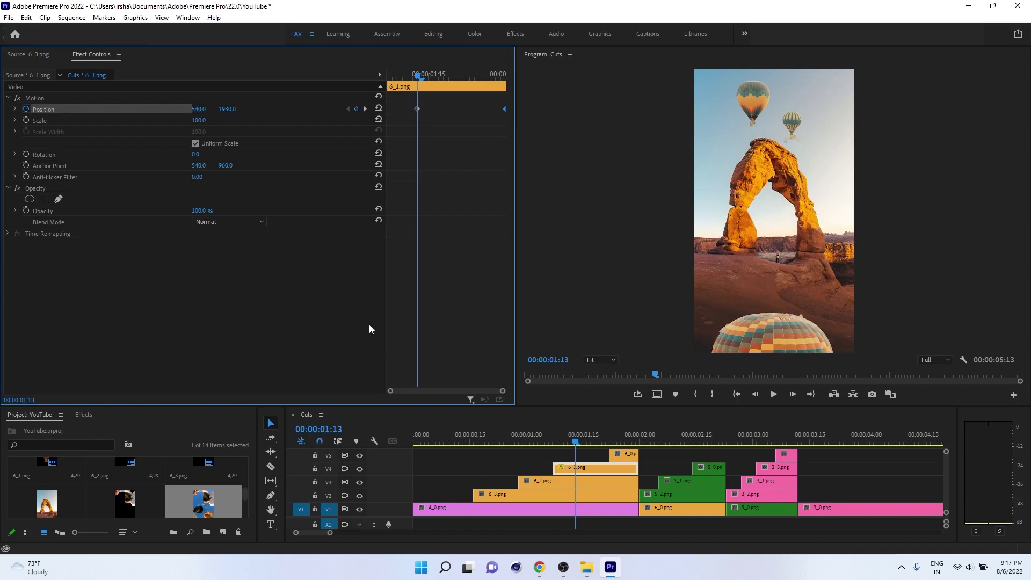
drag(418, 109, 360, 141)
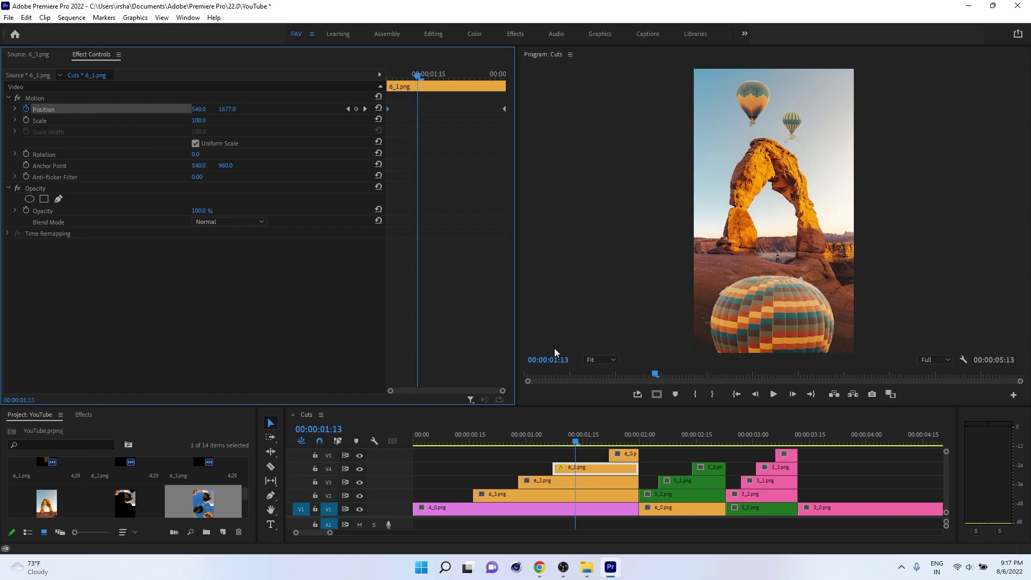
Preview the motion of 6_1.png and move its last Position keyframe slightly earlier
key(space)
key(space)
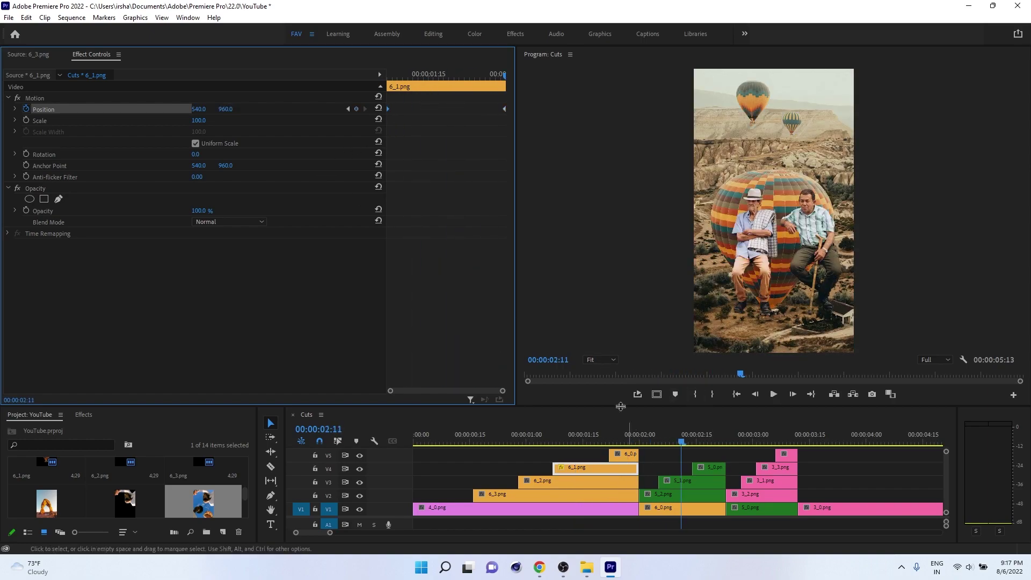
click(481, 75)
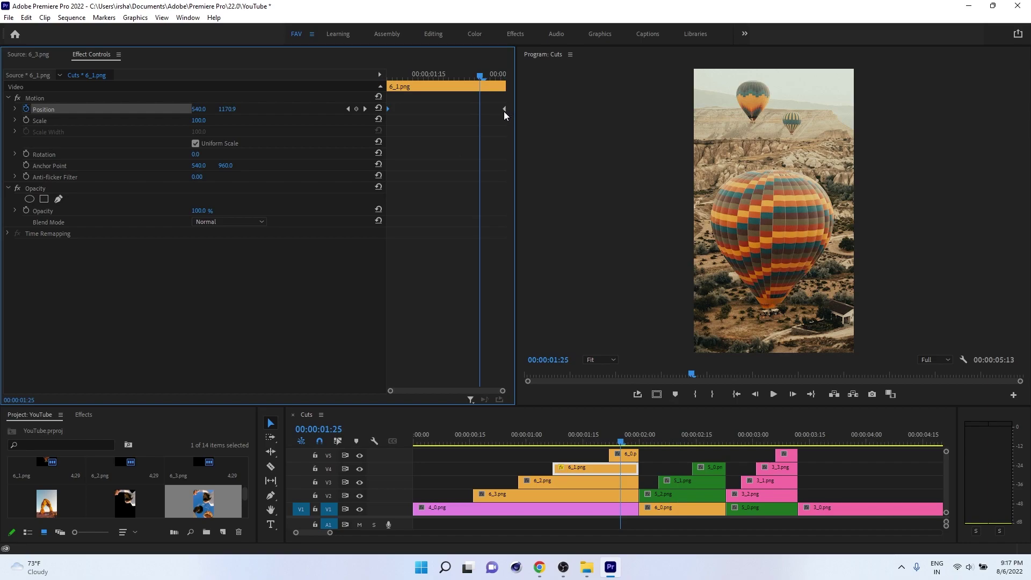
drag(504, 109, 492, 114)
Keyframe the Position of 6_2.png from Y 747 at the clip's start to its original placement at the clip's end
drag(446, 77, 459, 109)
click(560, 478)
click(26, 109)
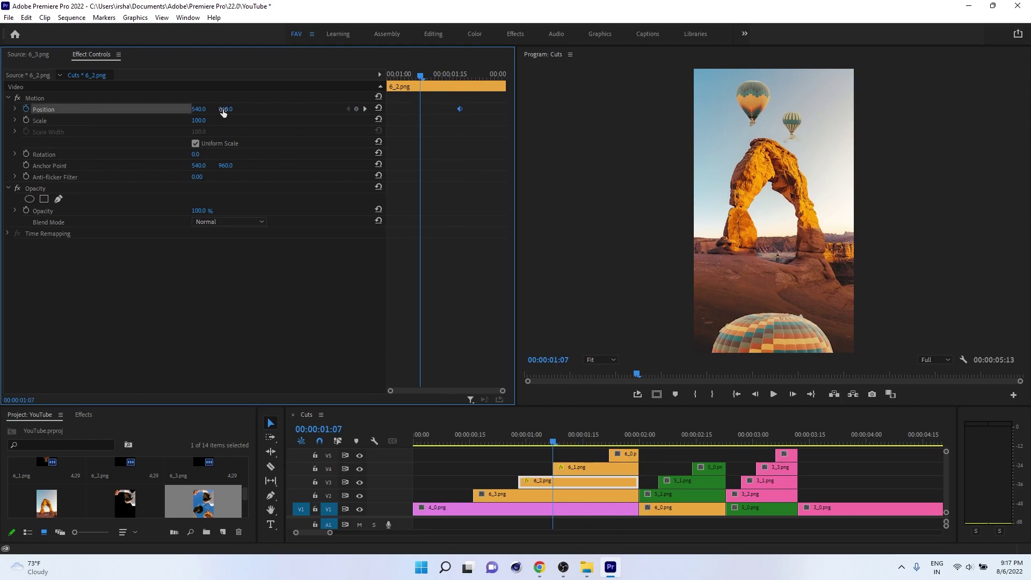
click(225, 109)
text(747)
key(Return)
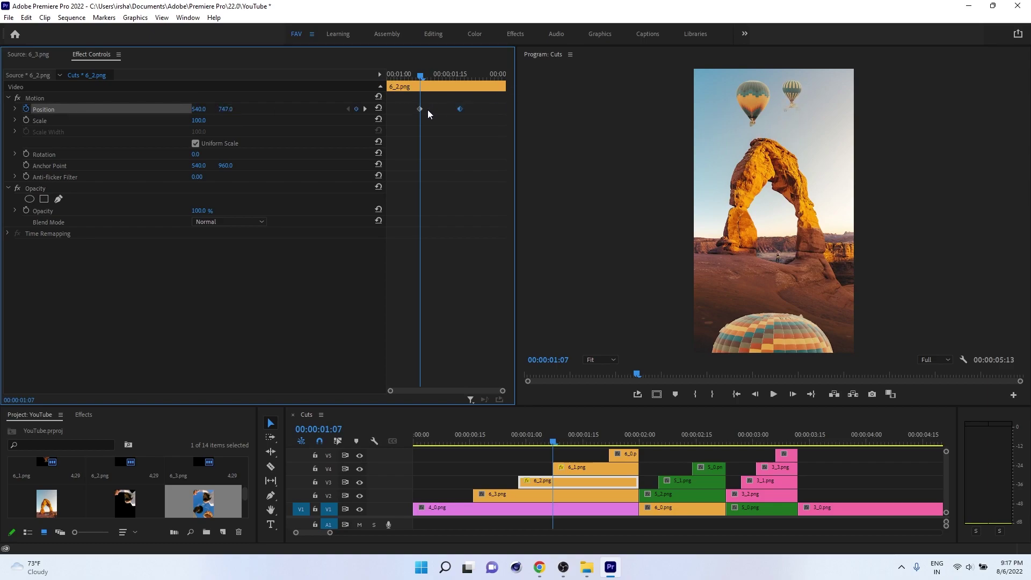
drag(420, 109, 372, 123)
drag(460, 109, 505, 115)
Keyframe the Position of 6_3.png from Y 702 near the clip's start to Y 960 near its end
click(512, 442)
click(500, 497)
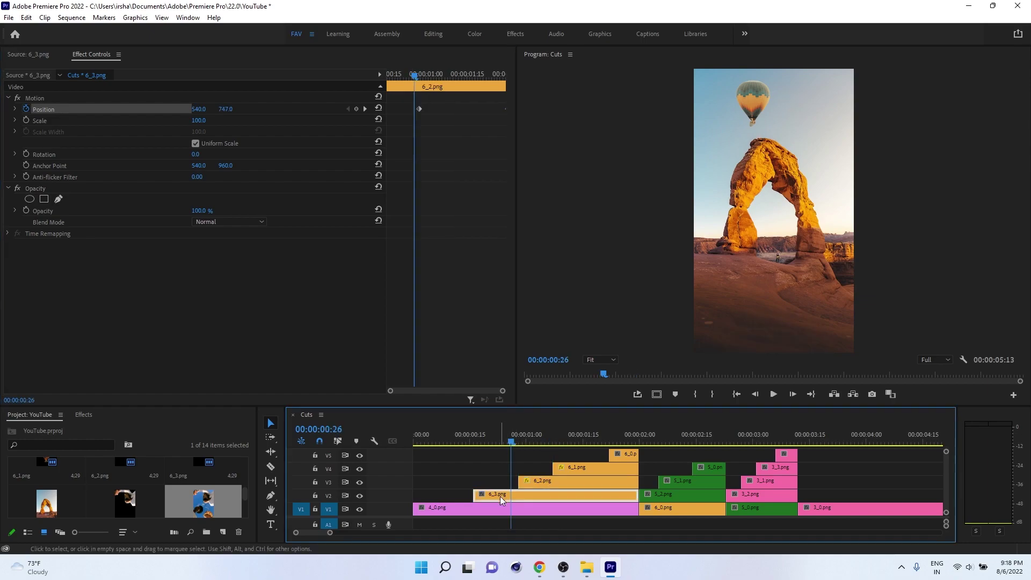
click(76, 111)
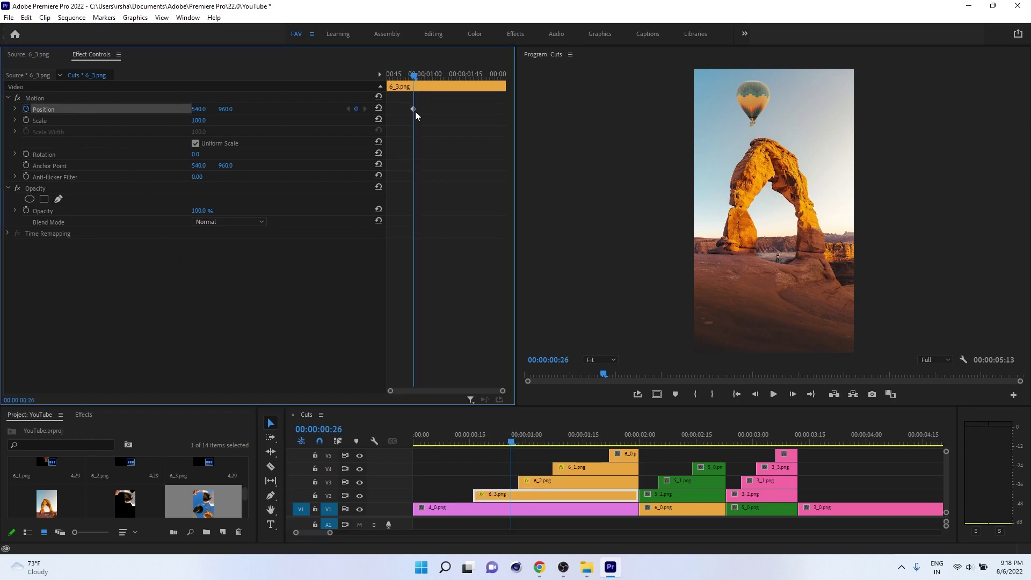
drag(414, 109, 495, 112)
drag(225, 109, 431, 97)
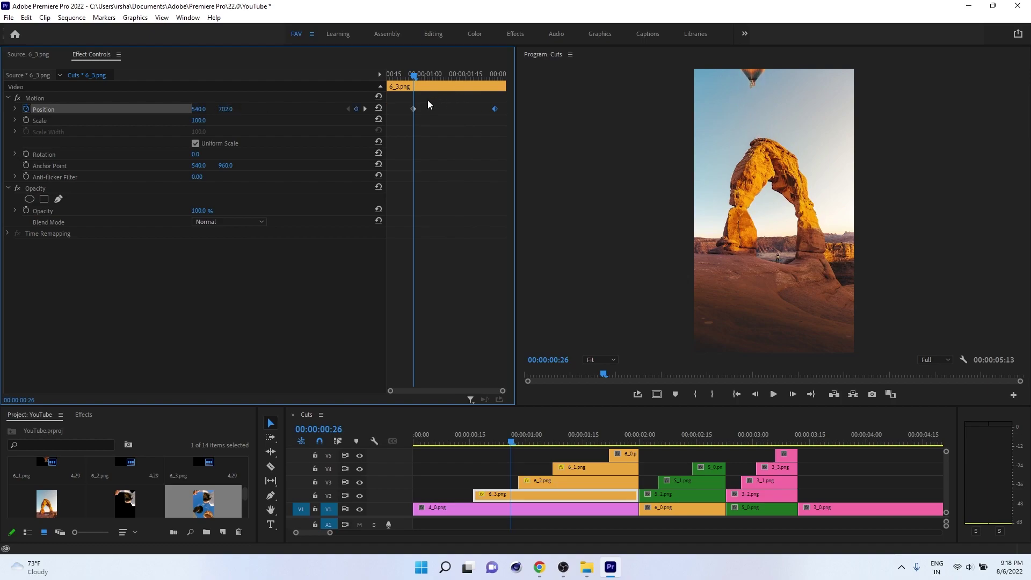
Preview the balloon animation and move the last Position keyframes of 6_1.png, 6_3.png and 6_2.png earlier in their clips
click(454, 454)
click(457, 438)
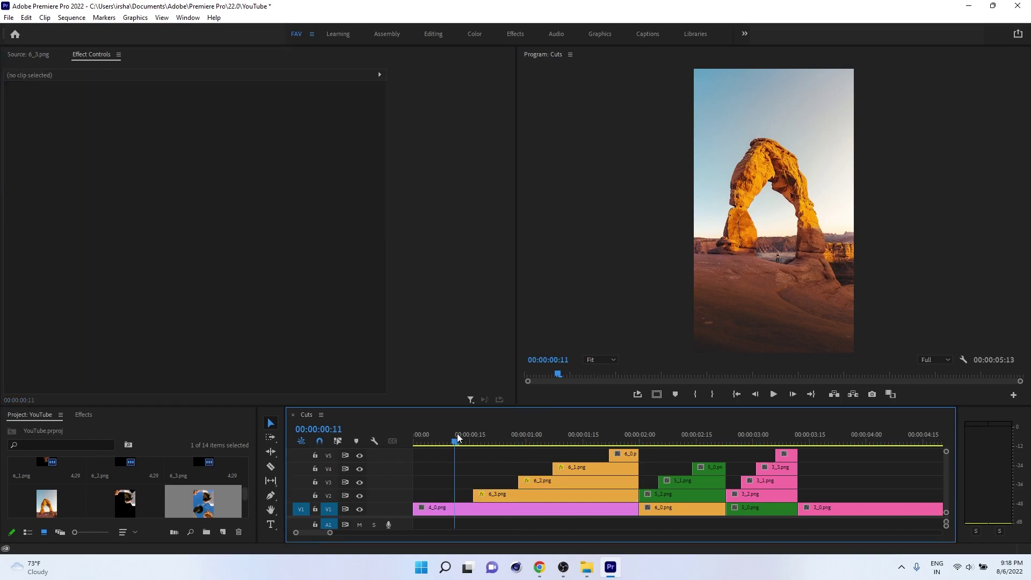
key(space)
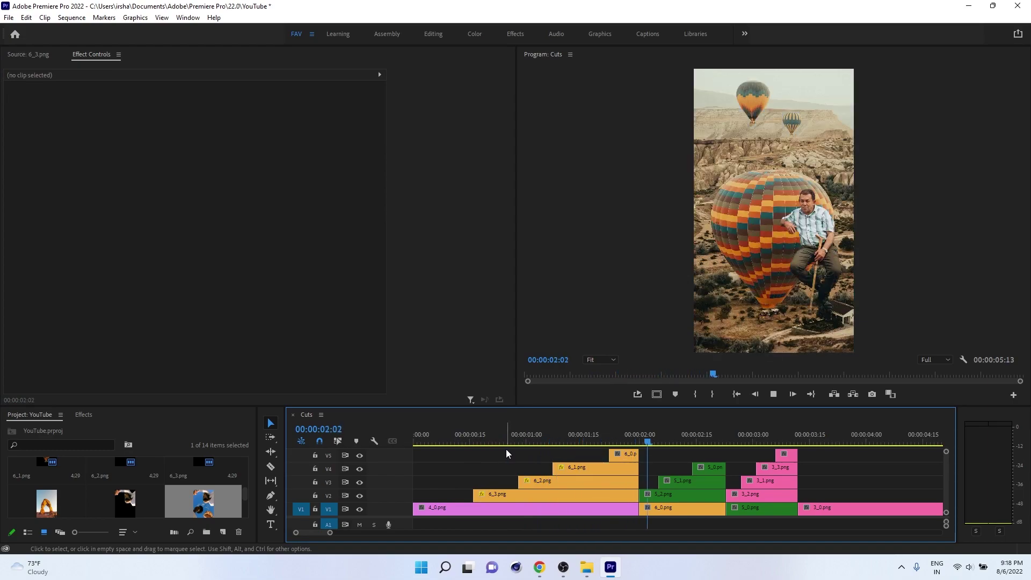
drag(553, 433, 608, 430)
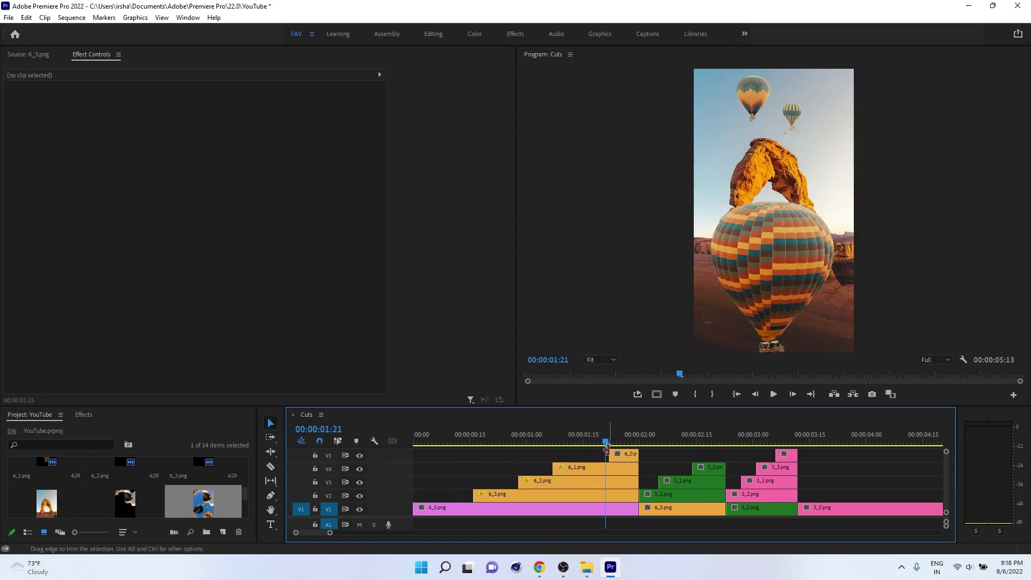
click(614, 471)
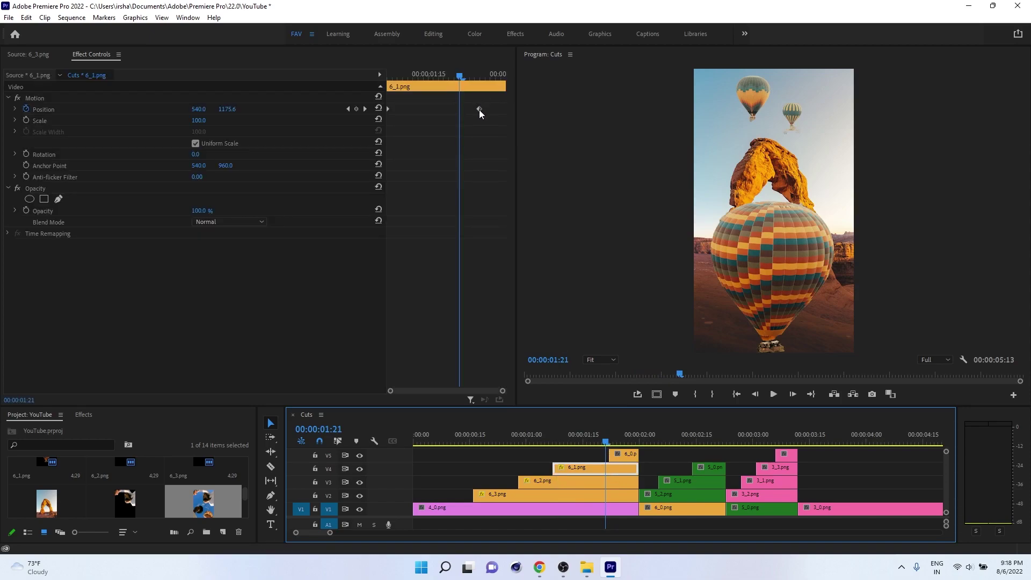
drag(479, 109, 454, 110)
click(592, 491)
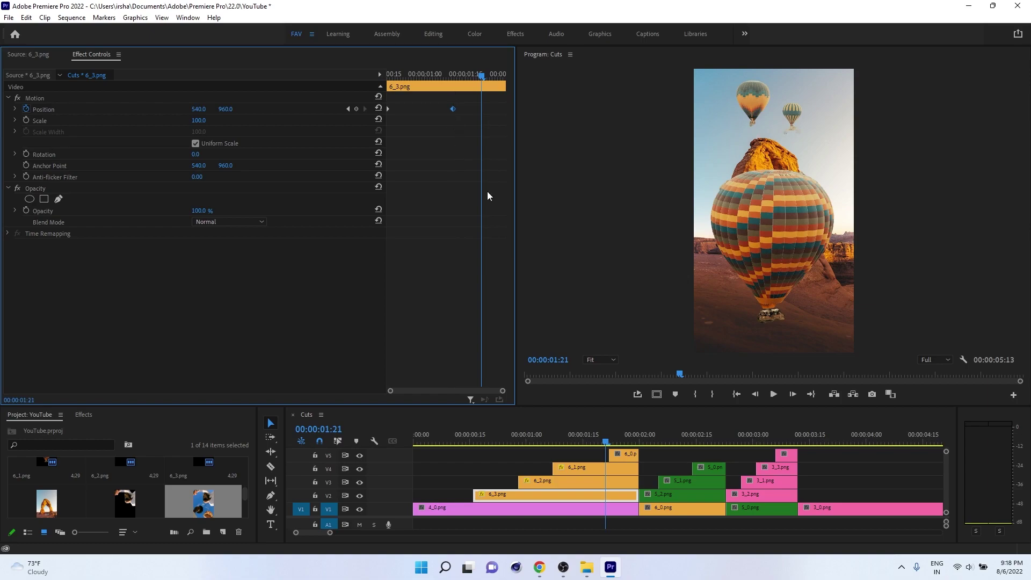
click(585, 483)
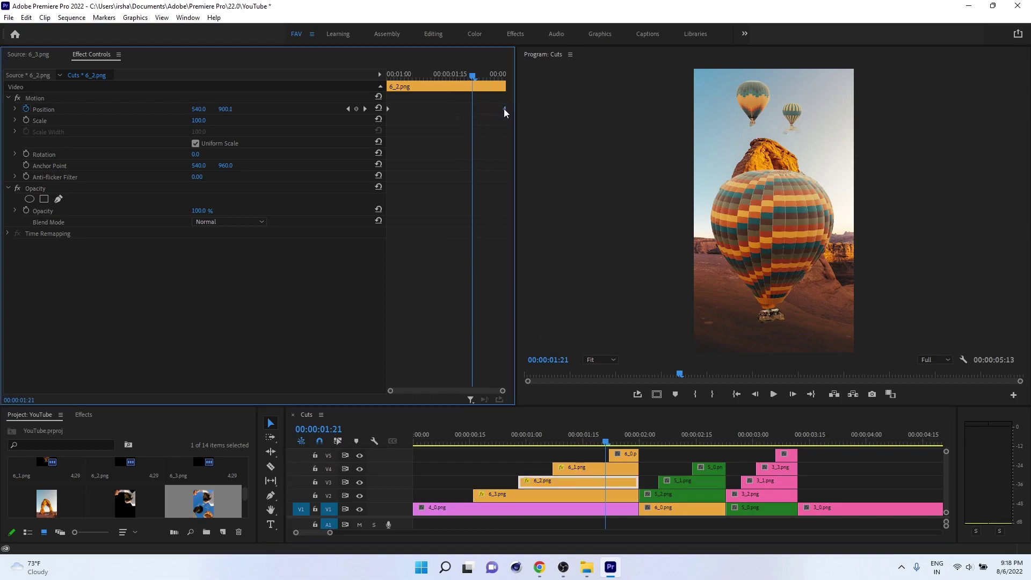
drag(502, 109, 454, 113)
Play back the sequence from before the balloon cut-outs into the following transition to check the retimed motion
click(445, 440)
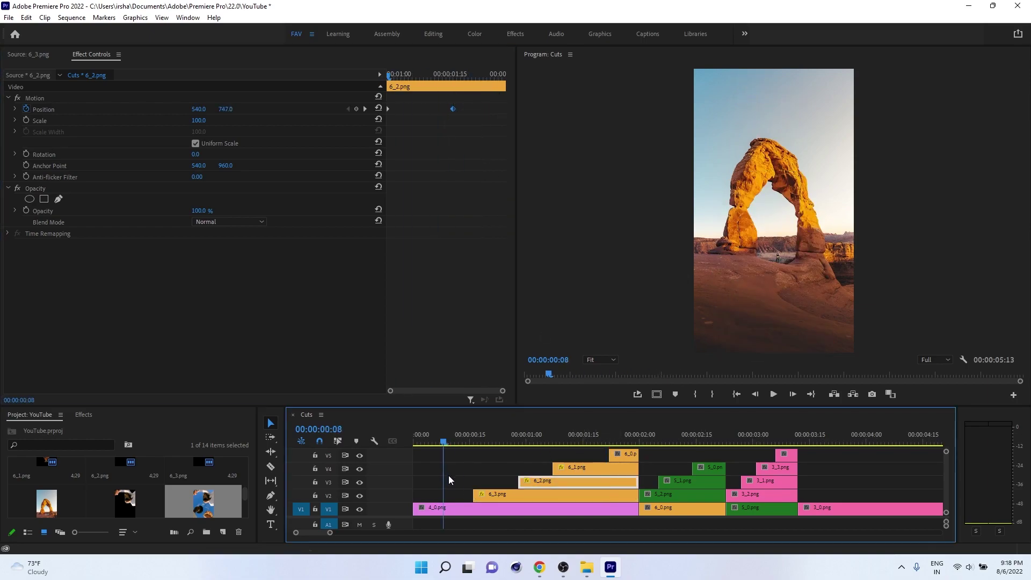
key(space)
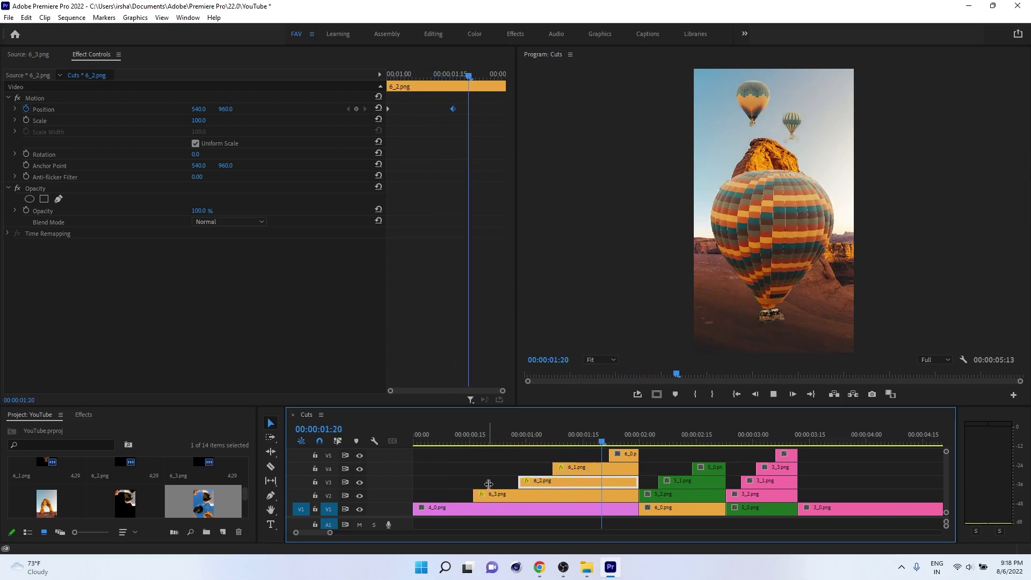
key(space)
click(479, 430)
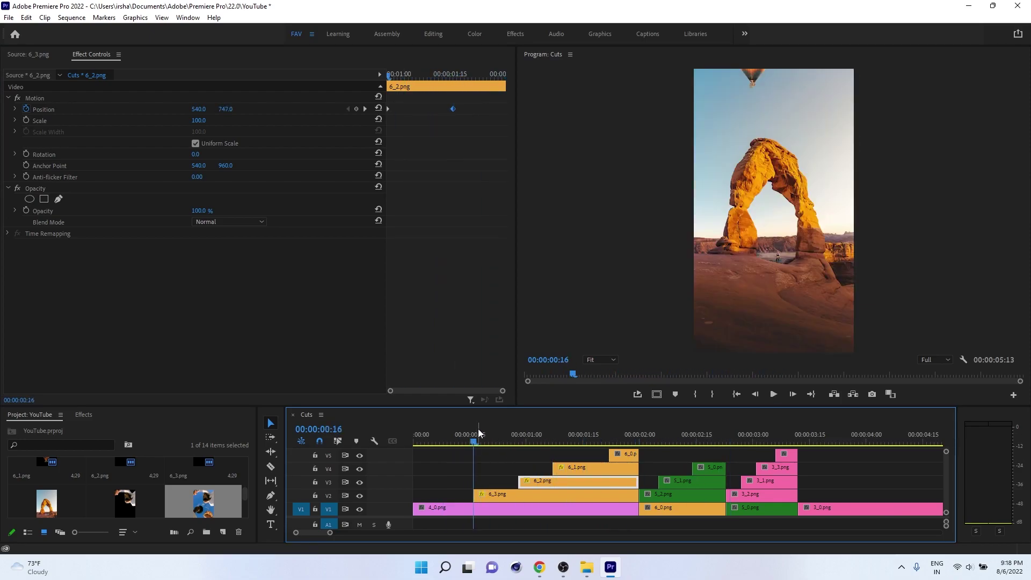
key(space)
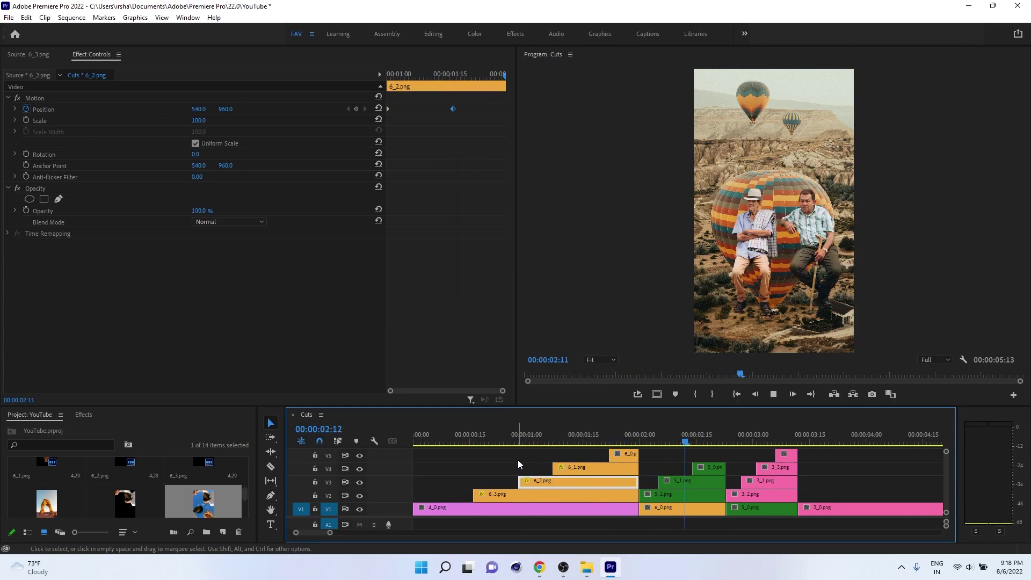
key(space)
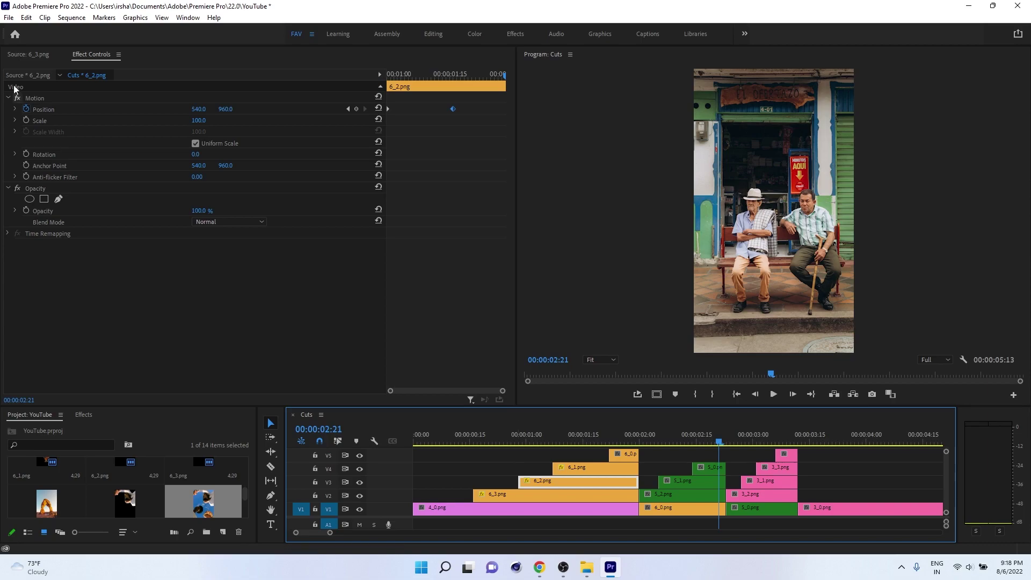
Open the media export settings for the Cuts sequence with the H.264 format and the Match Source - High bitrate preset
click(8, 18)
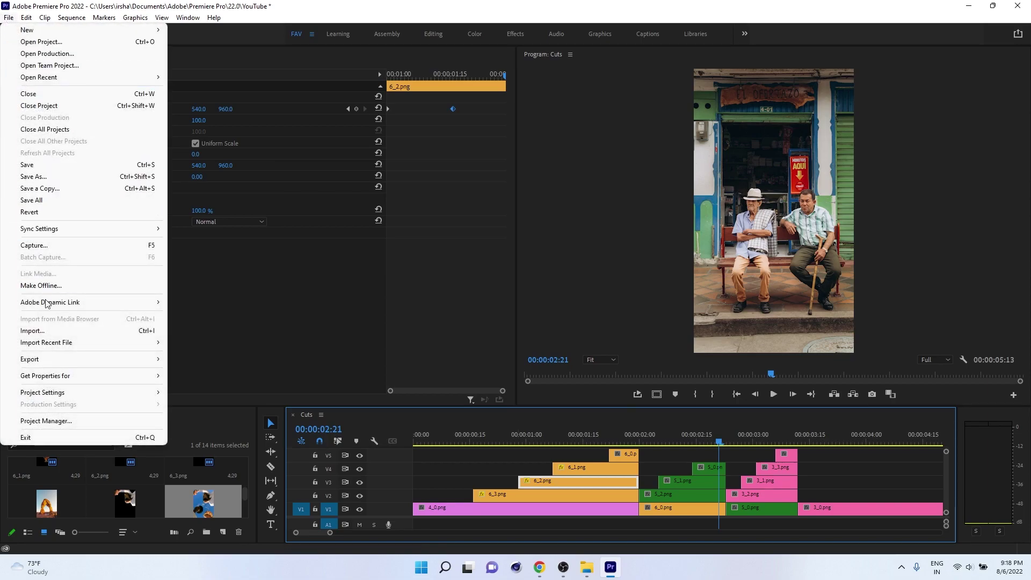
mouse_move(157, 360)
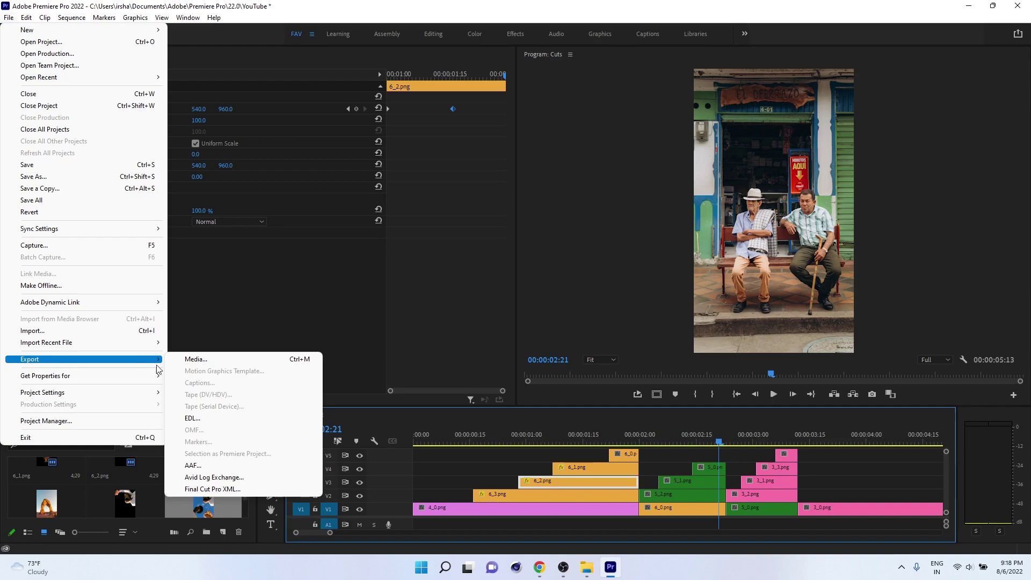
click(209, 361)
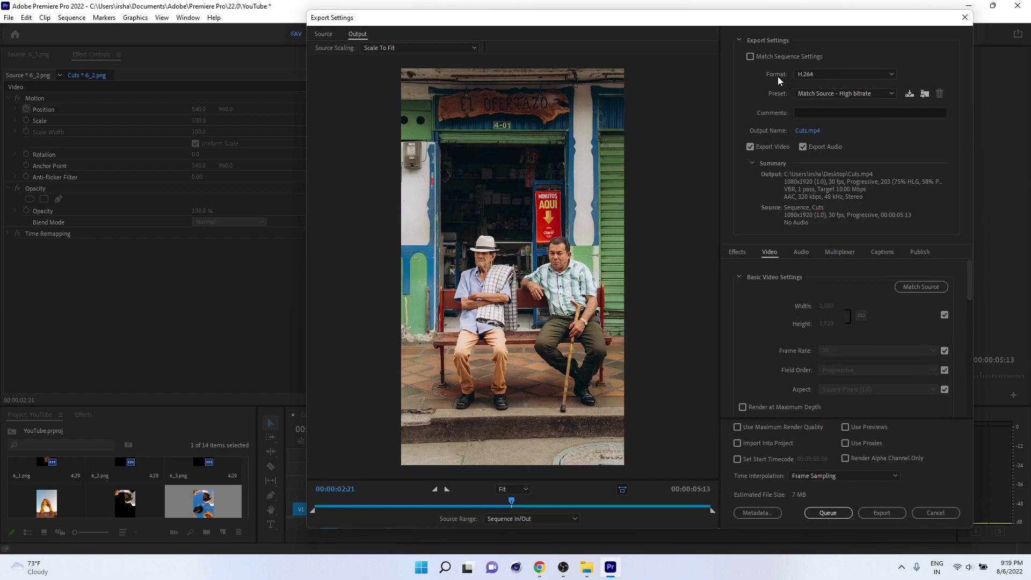
click(820, 77)
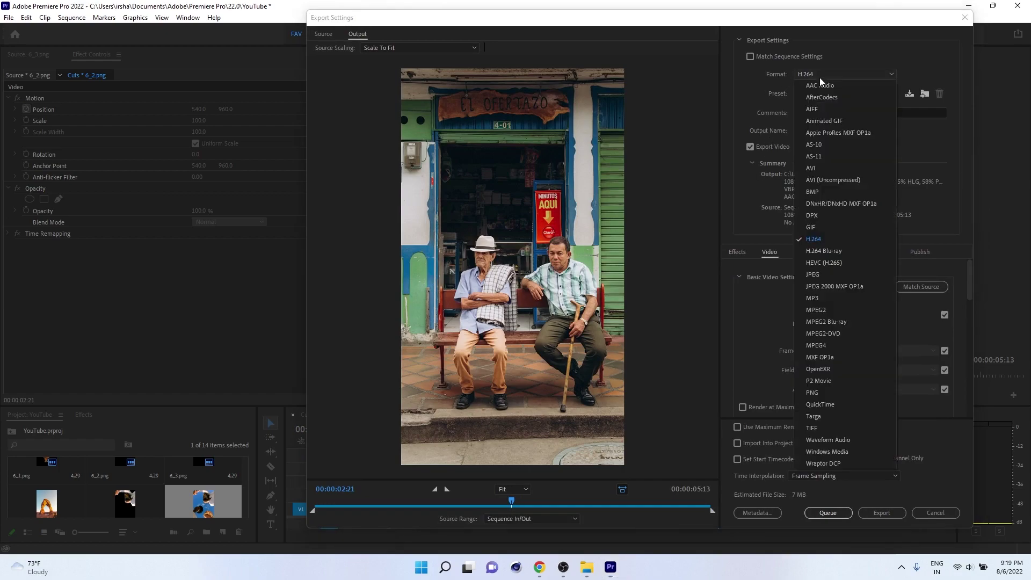
click(825, 242)
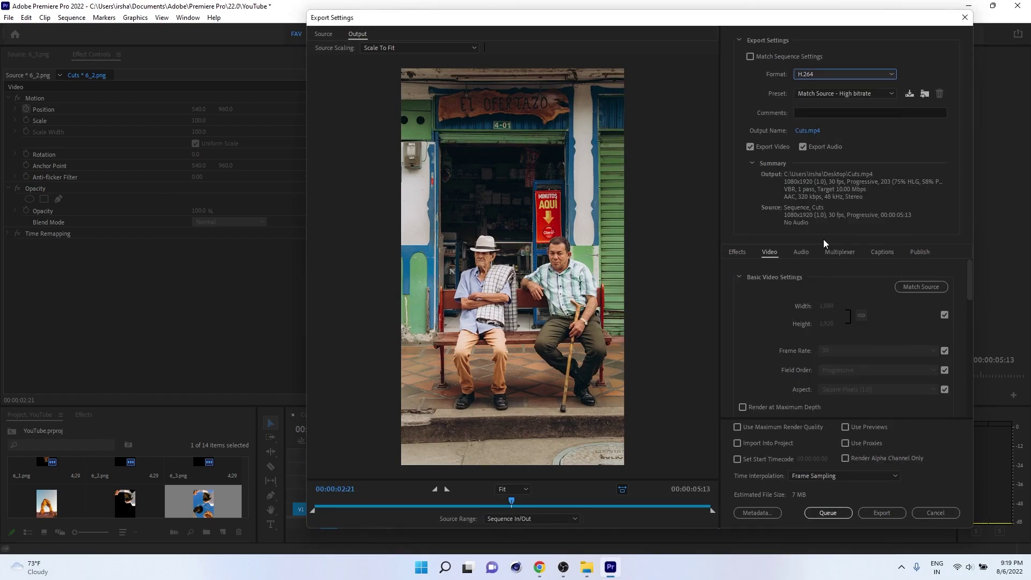
click(827, 93)
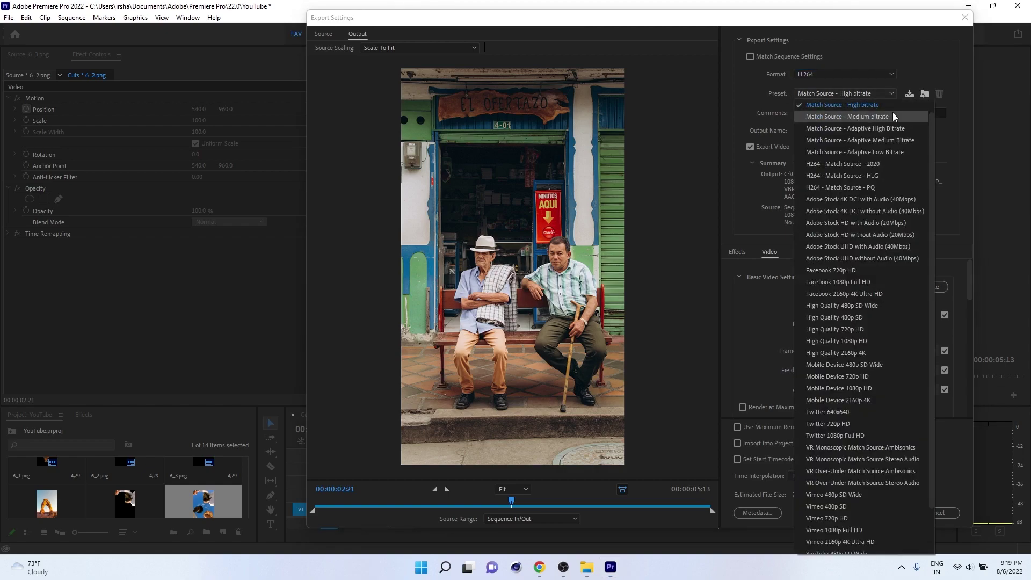
click(890, 108)
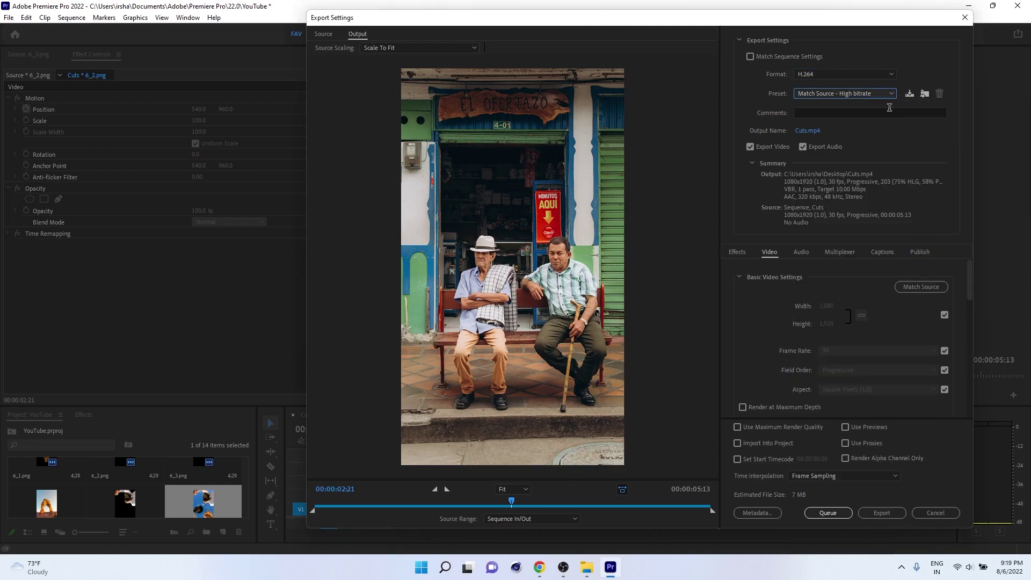
Set the export's output file to Cuts.mp4 on the Desktop
click(810, 131)
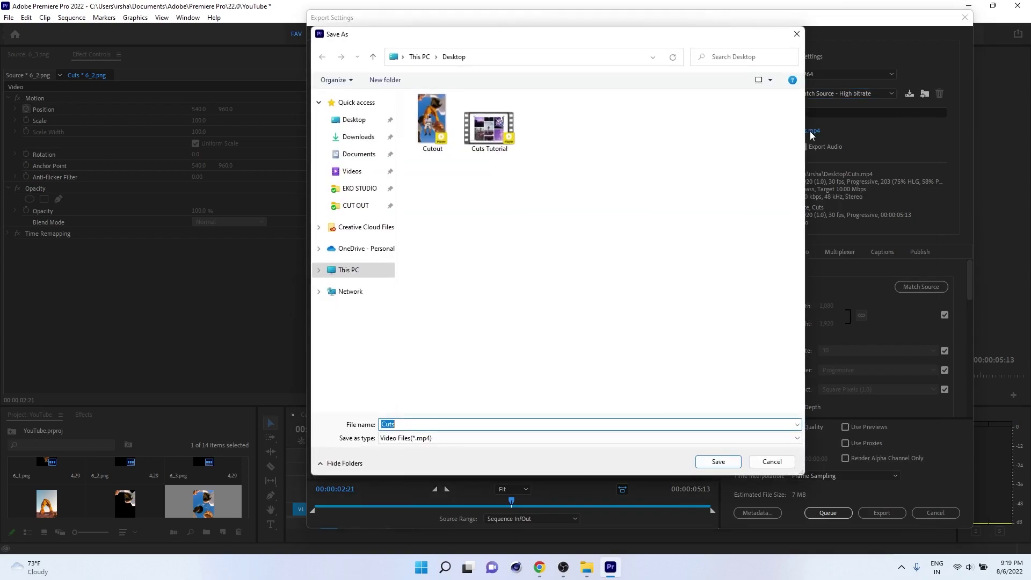
click(355, 124)
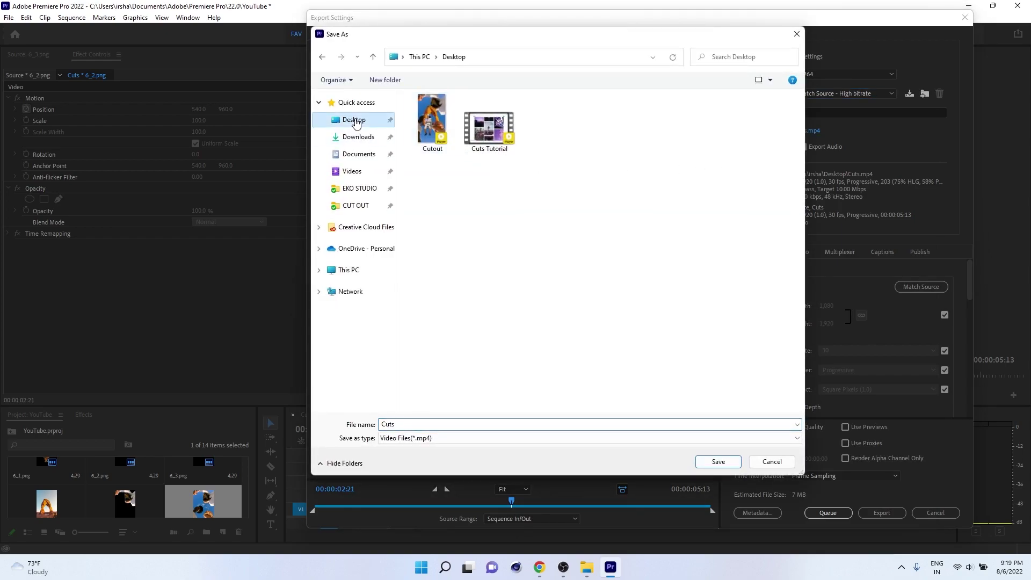
click(719, 461)
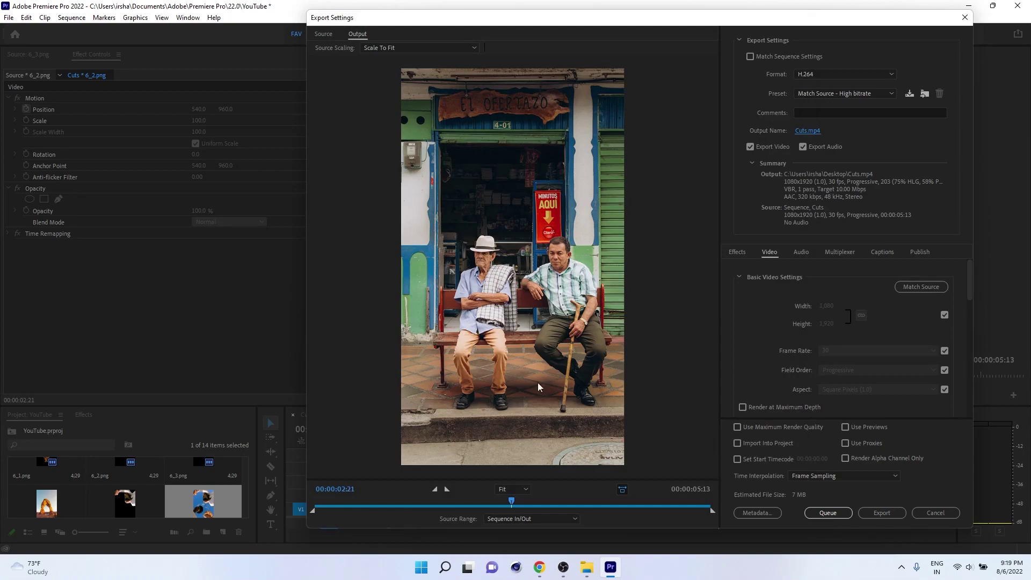